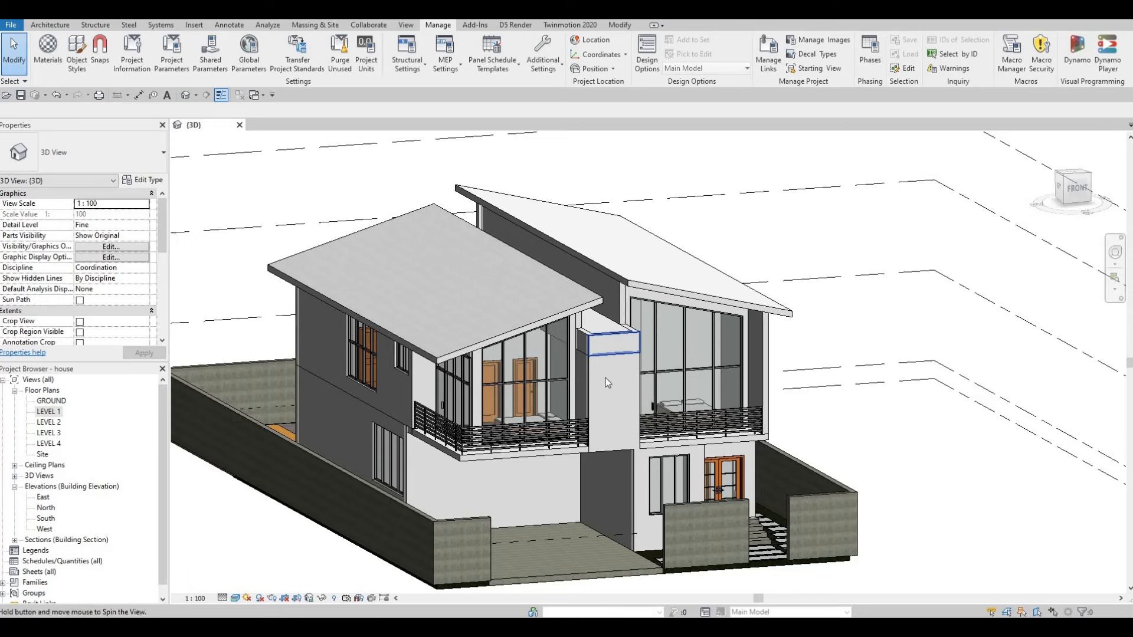
Select the generic model running along the front balcony edges and open it for in-place editing.
middle_click_drag(608, 382, 477, 470, "shift")
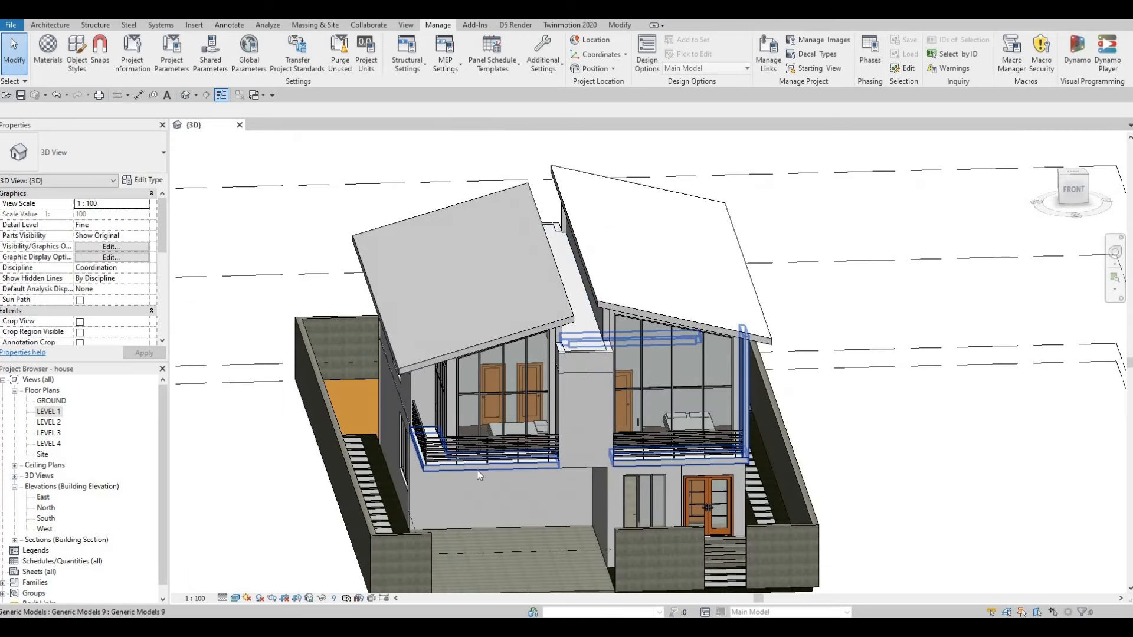
left_click(477, 470)
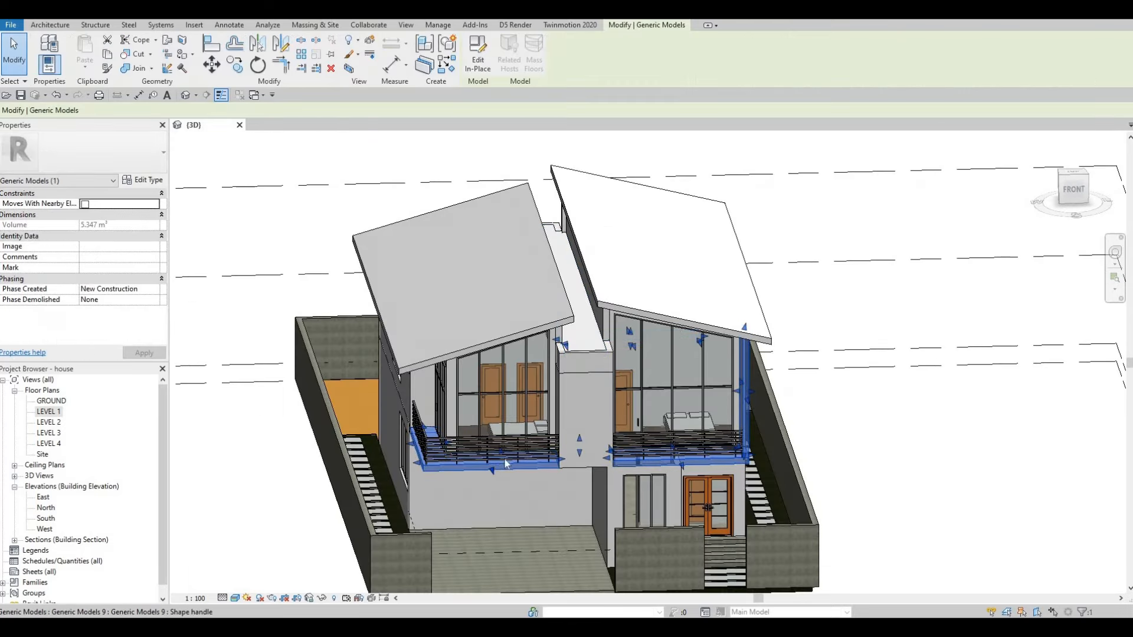
middle_click_drag(561, 471, 596, 437, "shift")
key("Escape")
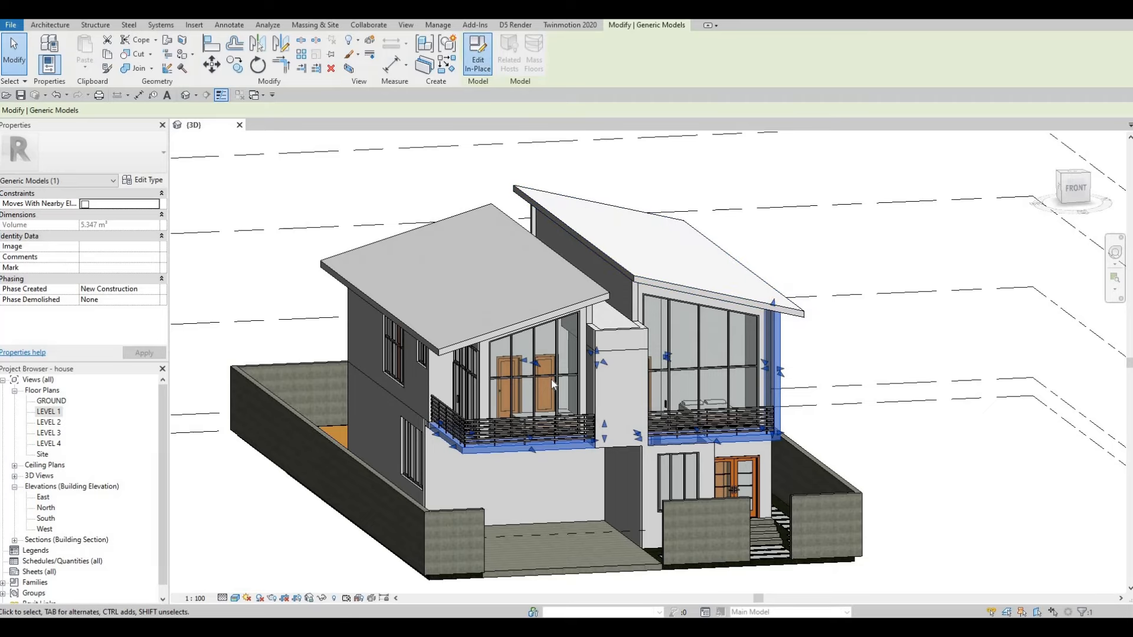
Start an extrusion in the North elevation, picking the plane of the wall beside the upper balcony glazing.
middle_click_drag(938, 426, 421, 335, "shift")
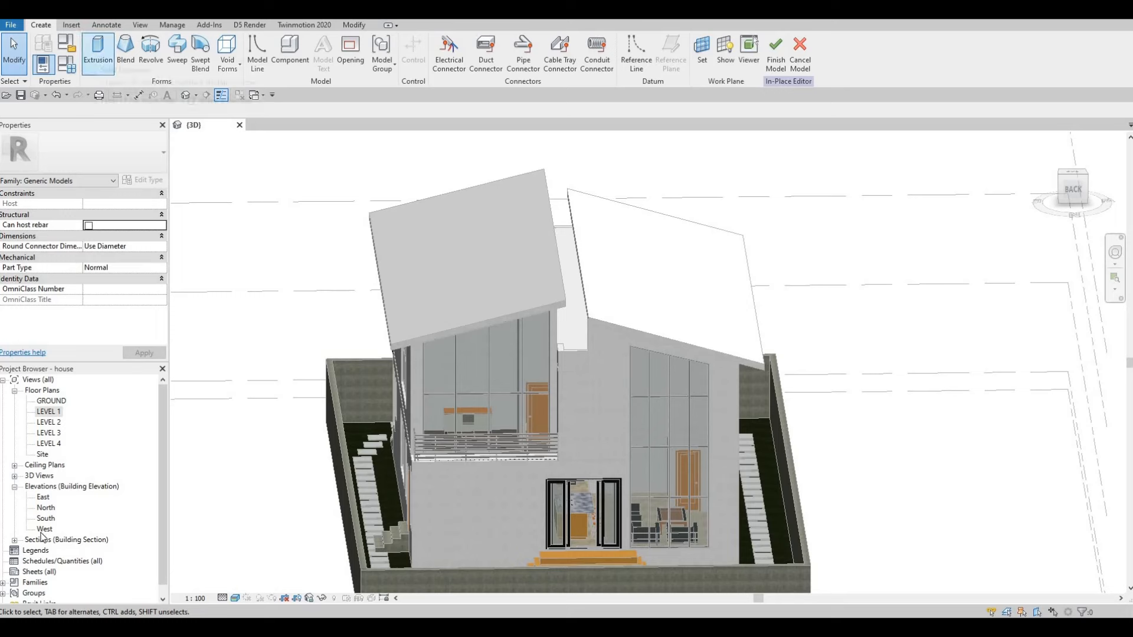
double_click(45, 508)
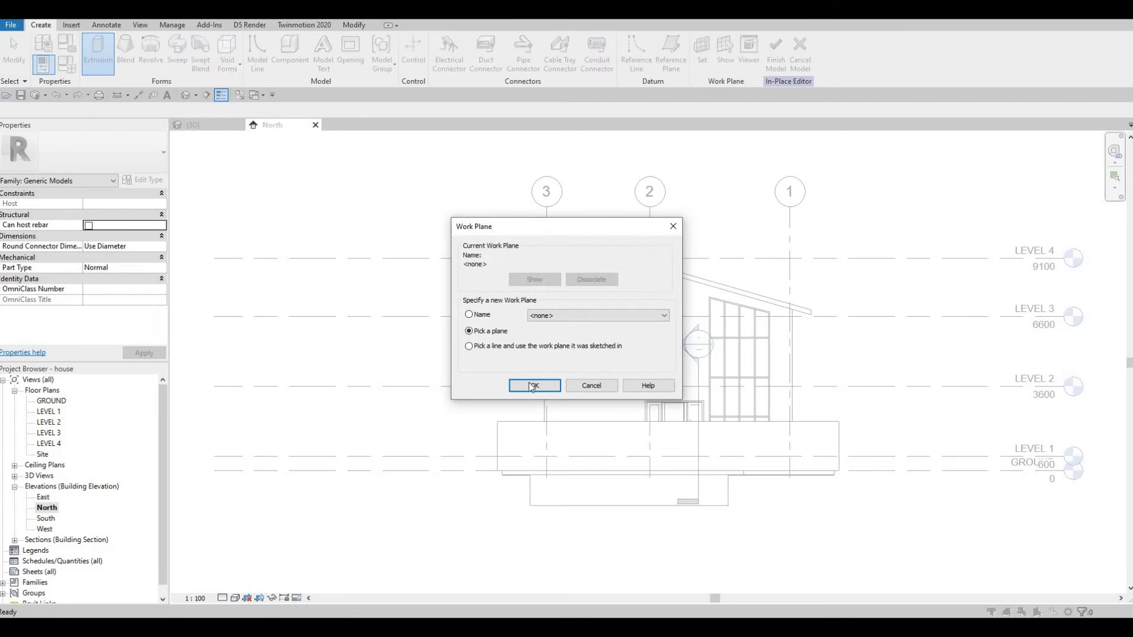
key("Return")
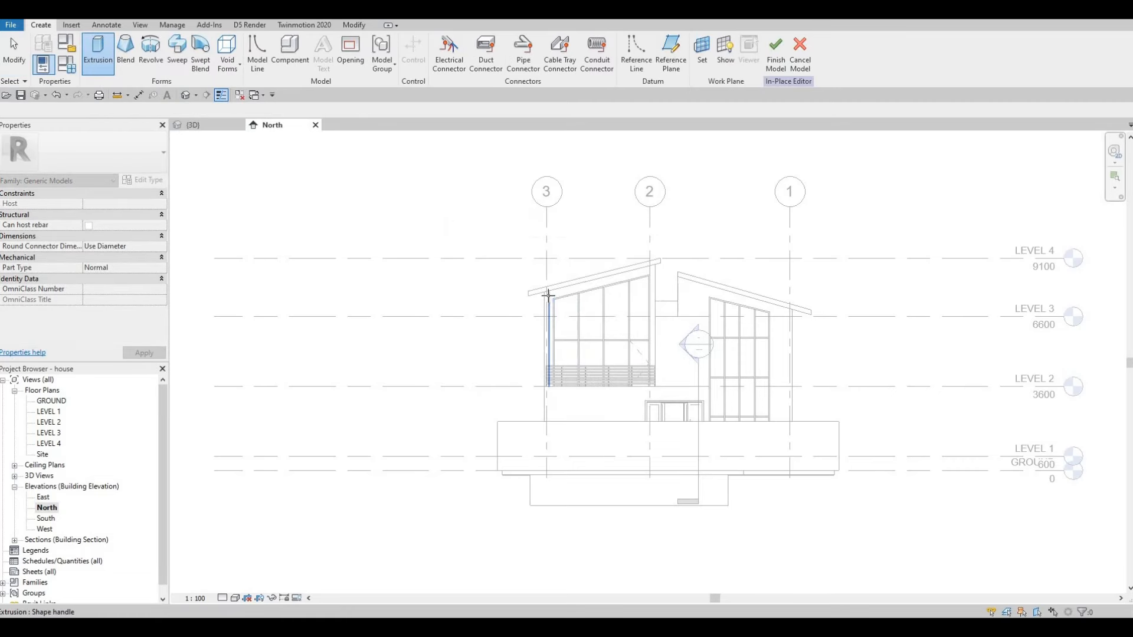
scroll(549, 295, "up", 2)
left_click(554, 306)
Sketch a rectangle over the wall end beside the glazing, about 225 mm wide and 4062 mm high, down to the balcony floor.
left_click(441, 42)
scroll(546, 295, "up", 4)
left_click(538, 286)
middle_click_drag(531, 413, 504, 222)
left_click(528, 425)
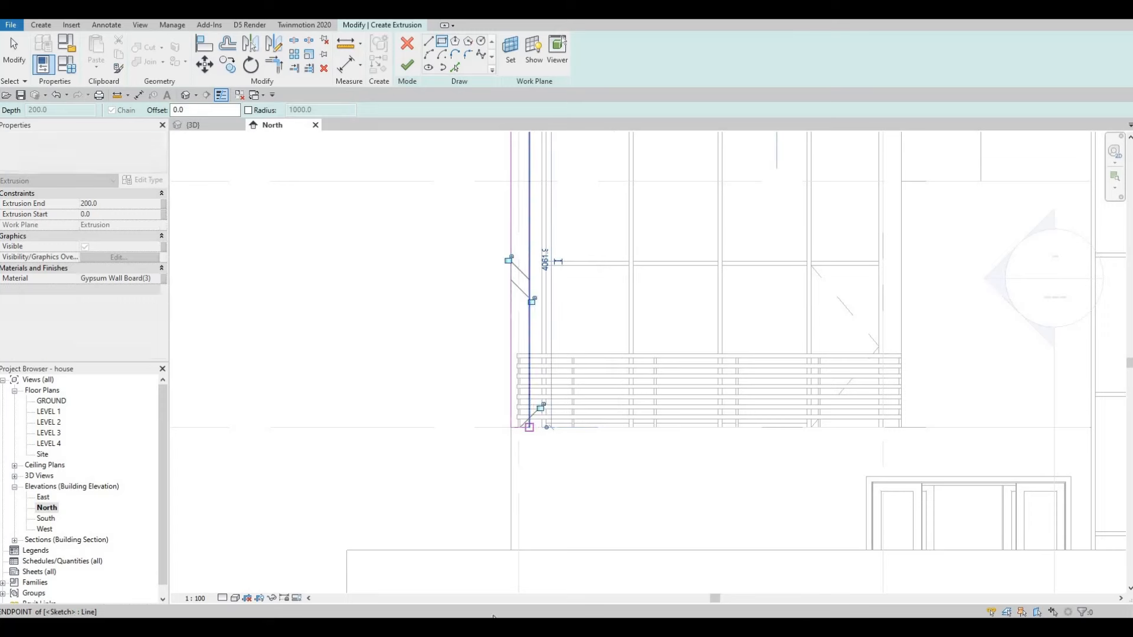
Set the sketched rectangle's width to 200 mm by moving its edge nearest the glazing.
middle_click_drag(487, 402, 438, 608)
scroll(463, 331, "up", 1)
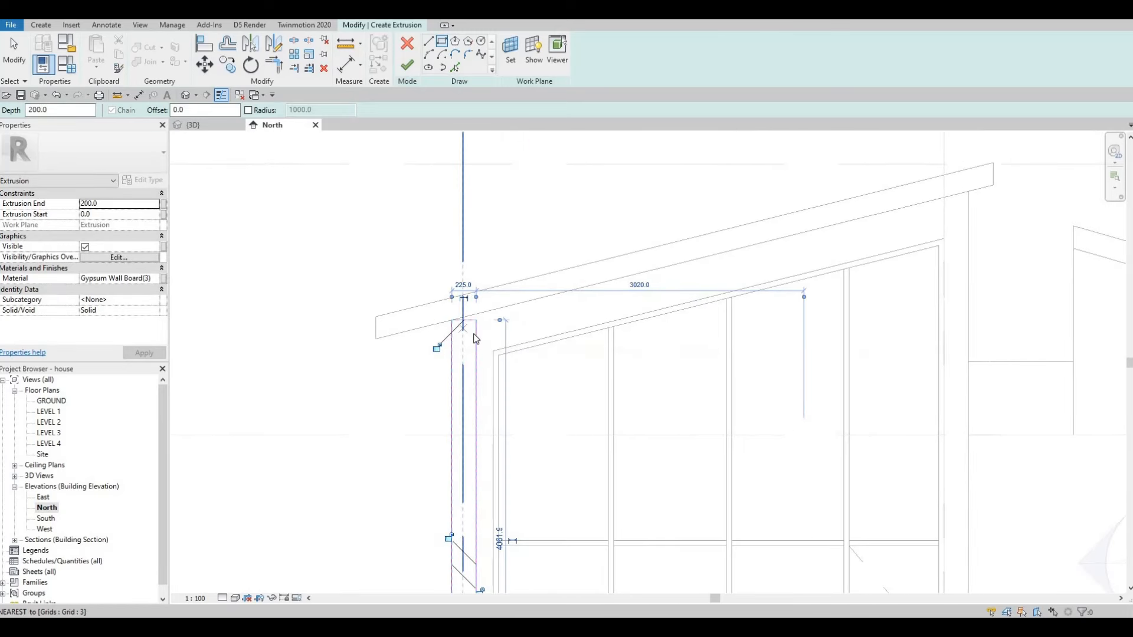
key("Escape")
key("Escape")
left_click(476, 328)
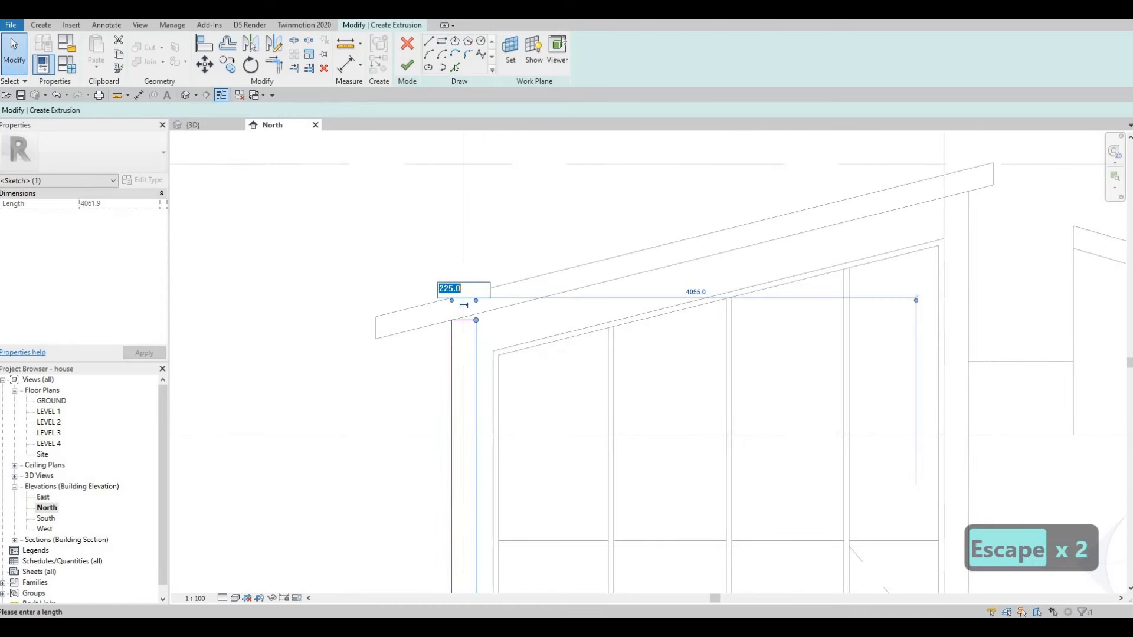
type("200")
key("Return")
key("Escape")
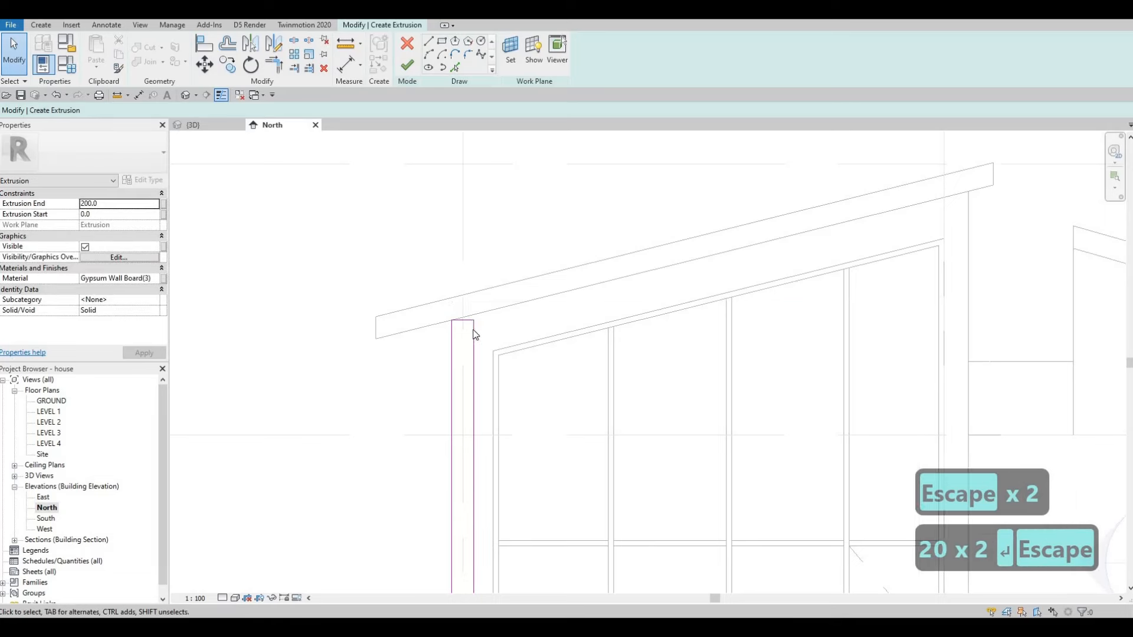
Slope the rectangle's top edge to follow the roof's underside and finish the extrusion sketch.
scroll(471, 334, "up", 2)
left_click(468, 333)
left_click_drag(470, 332, 469, 349)
key("Escape")
key("Escape")
key("t")
key("r")
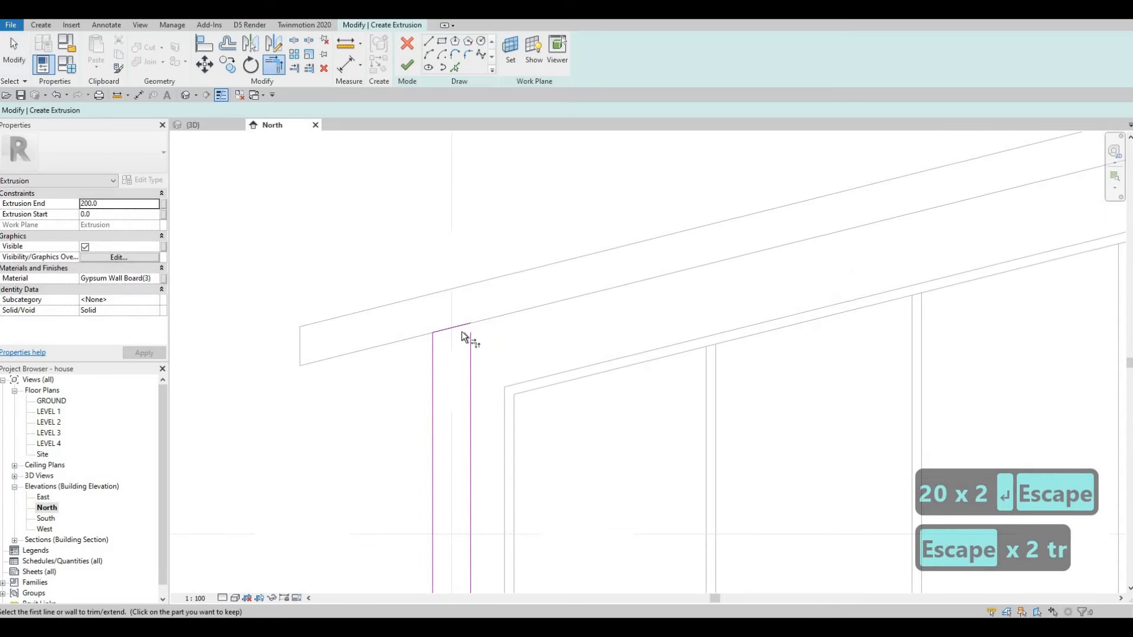
left_click(407, 65)
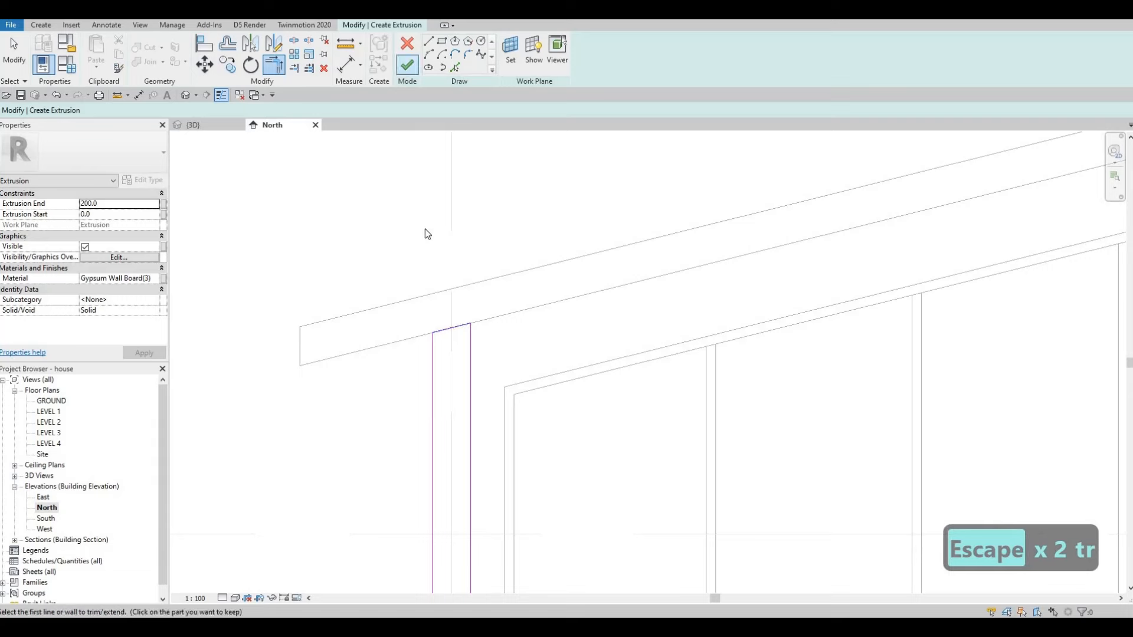
Shift the extrusion along the house in 3D to the rear balcony, with its start at about 14211.5 and end at about 14471.5.
scroll(424, 243, "down", 5)
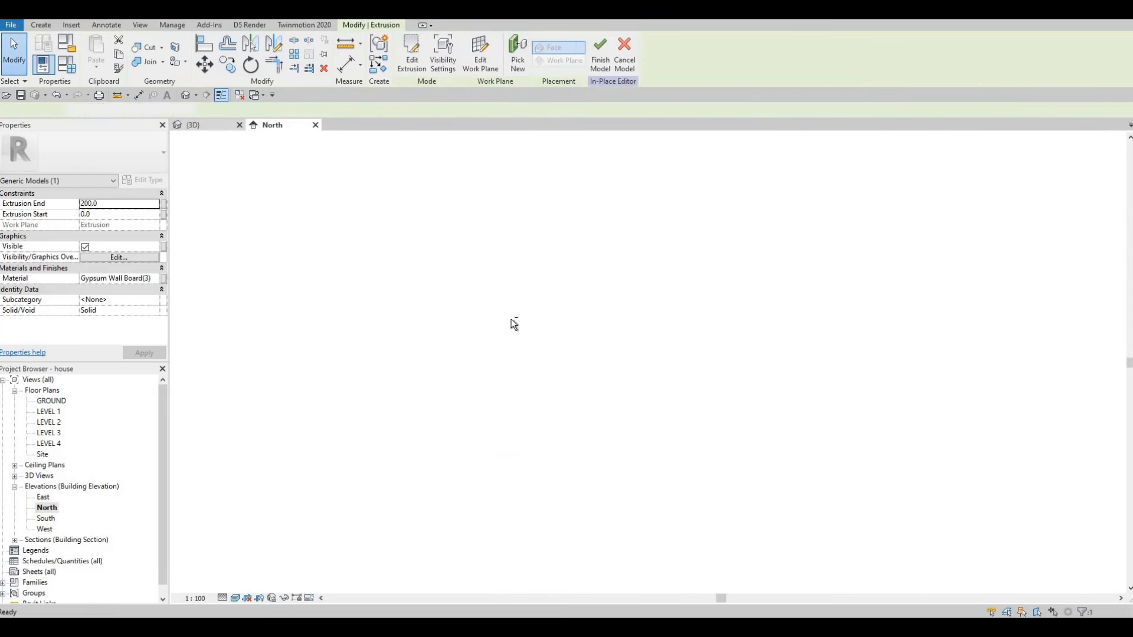
middle_click_drag(590, 332, 591, 334, "shift")
middle_click_drag(846, 330, 407, 290, "shift")
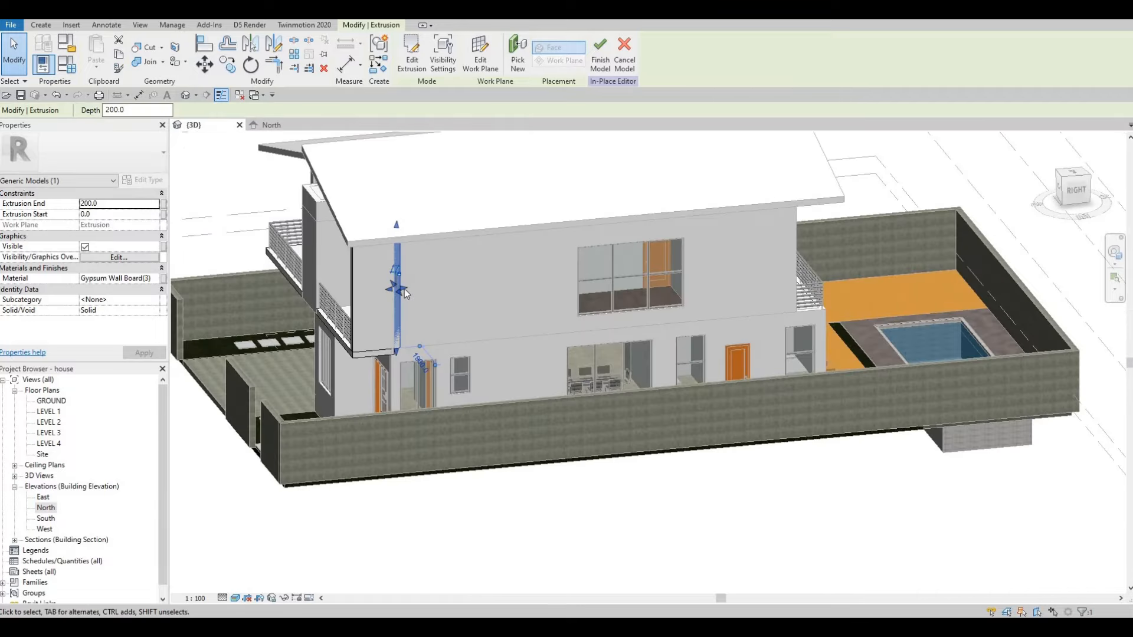
mouse_move(822, 282)
left_mouse_down()
mouse_move(793, 288)
mouse_move(815, 287)
left_mouse_up()
middle_click_drag(677, 331, 593, 324, "shift")
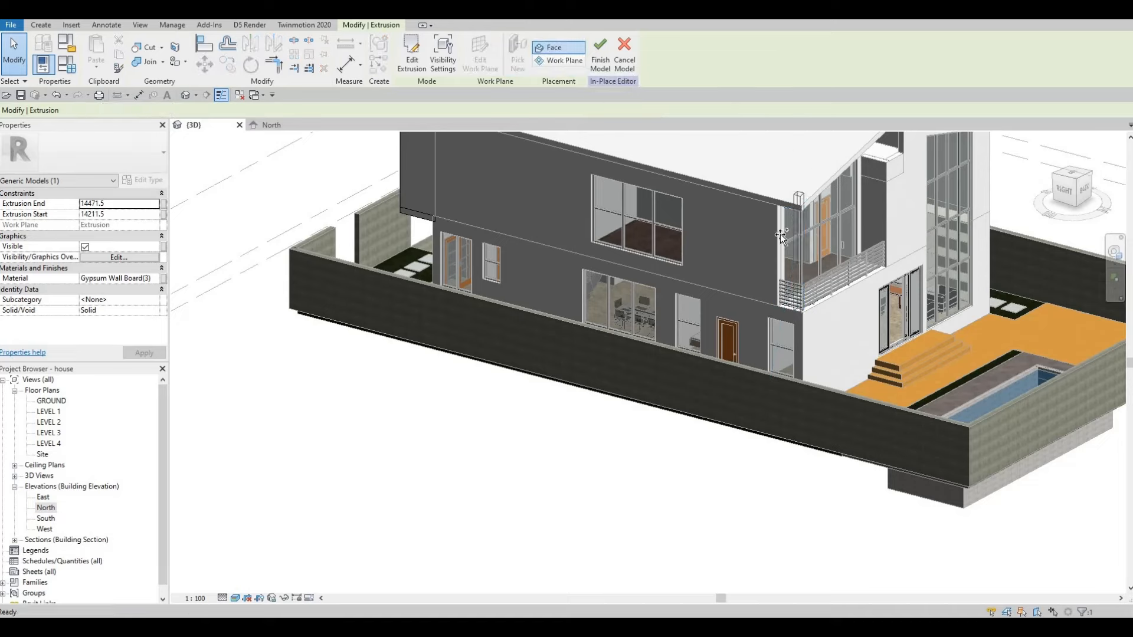
Re-host the extrusion on the exterior wall's end face at the rear balcony and dissociate it from its work plane.
scroll(780, 233, "up", 4)
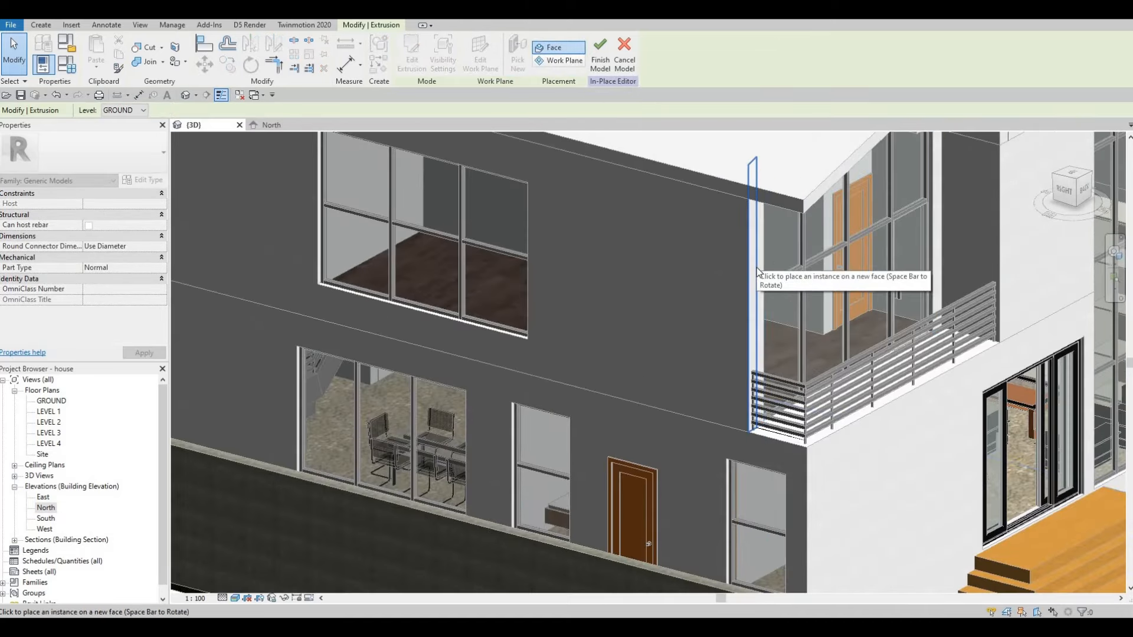
left_click(758, 260)
scroll(698, 315, "down", 5)
scroll(699, 315, "down", 3)
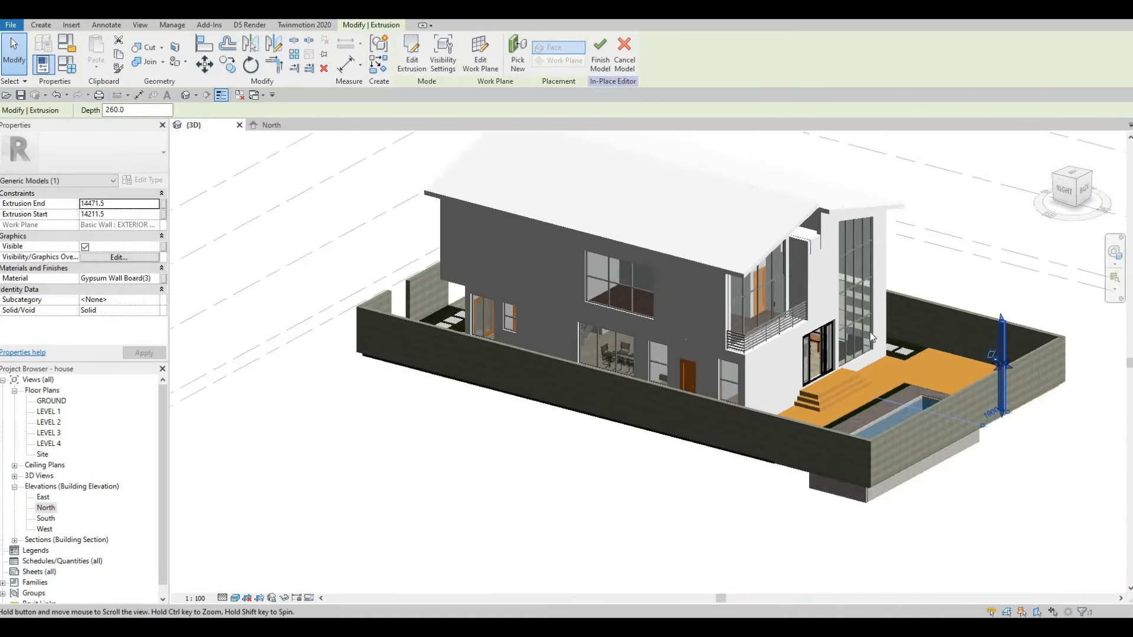
scroll(995, 372, "up", 3)
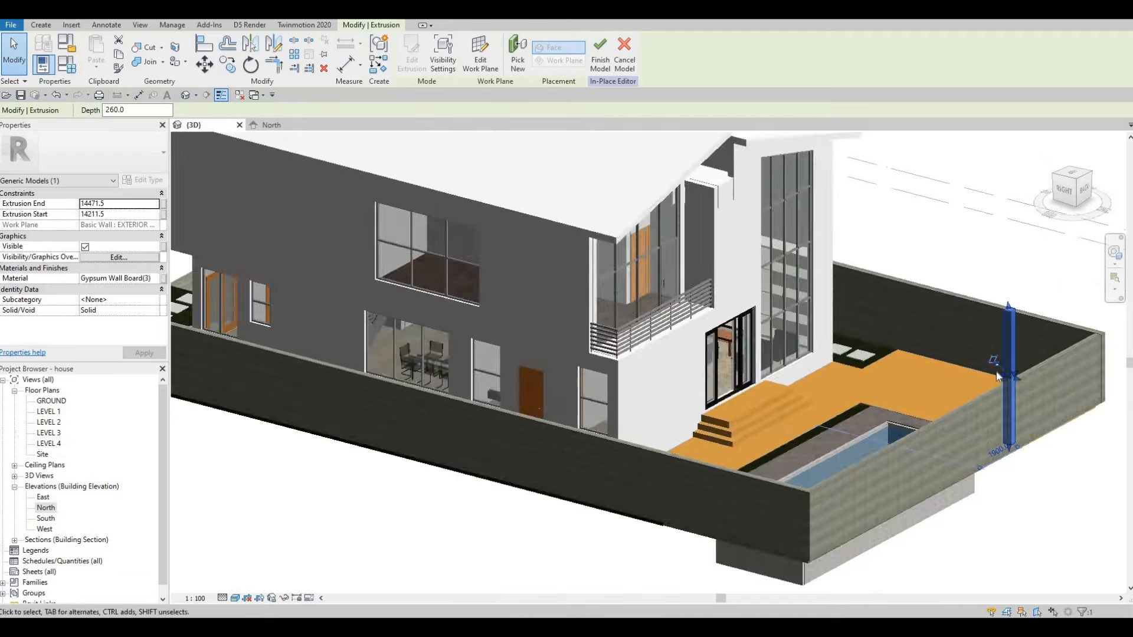
left_click(993, 362)
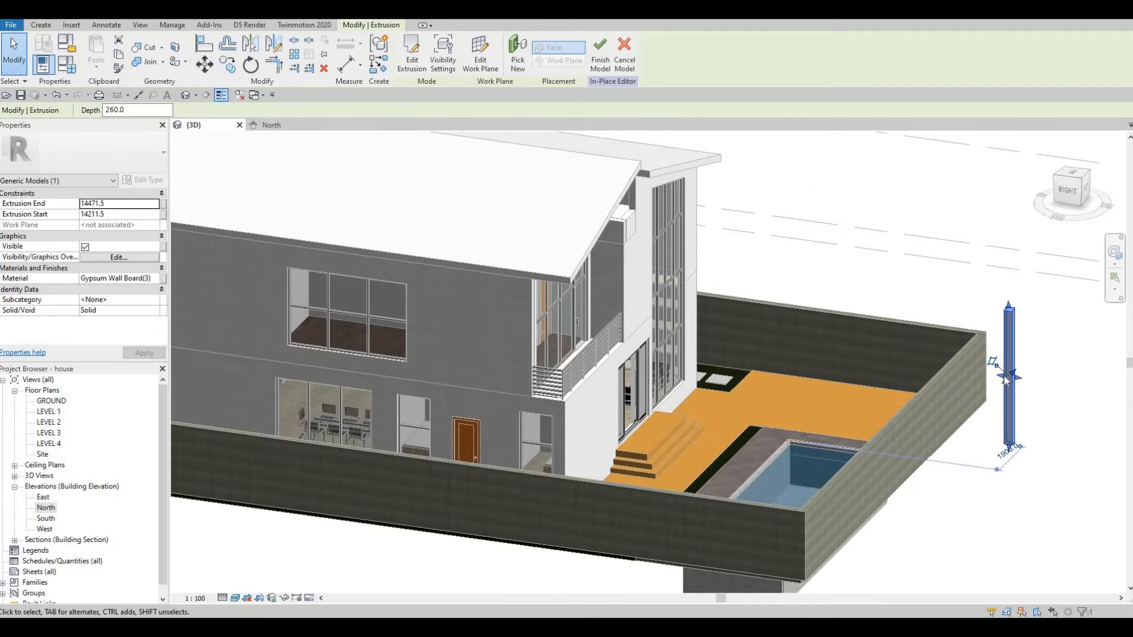
Stretch the extrusion's inner end back toward the house, bringing the extrusion start to about 1432.5.
left_click_drag(1004, 376, 914, 369)
key("ctrl+z")
scroll(975, 374, "up", 3)
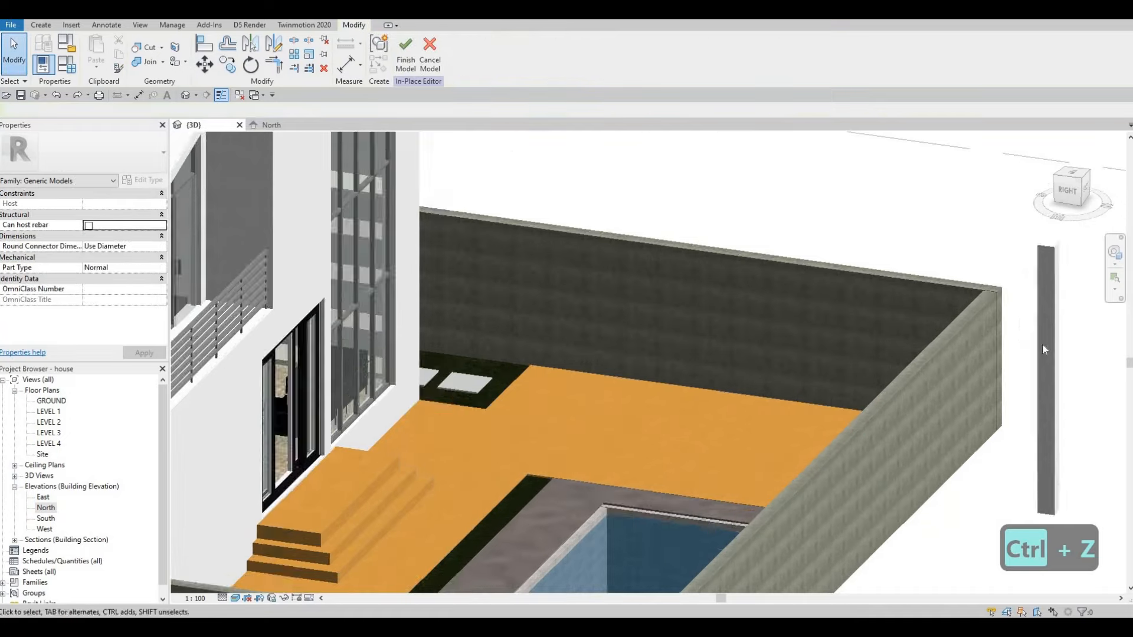
left_click(1042, 366)
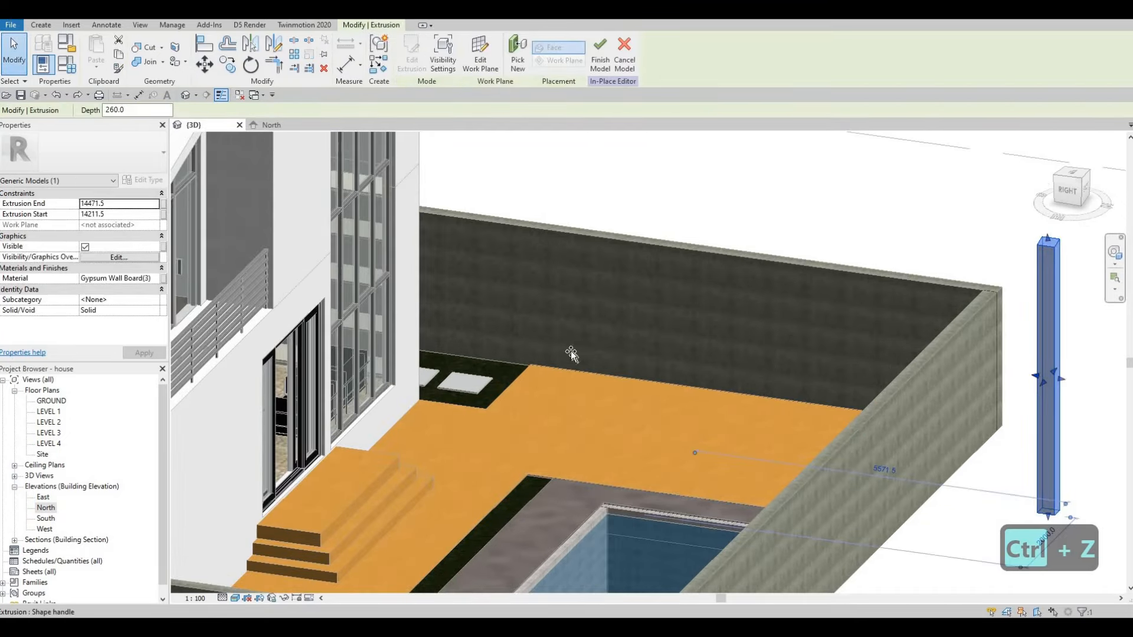
left_click_drag(1036, 376, 187, 258)
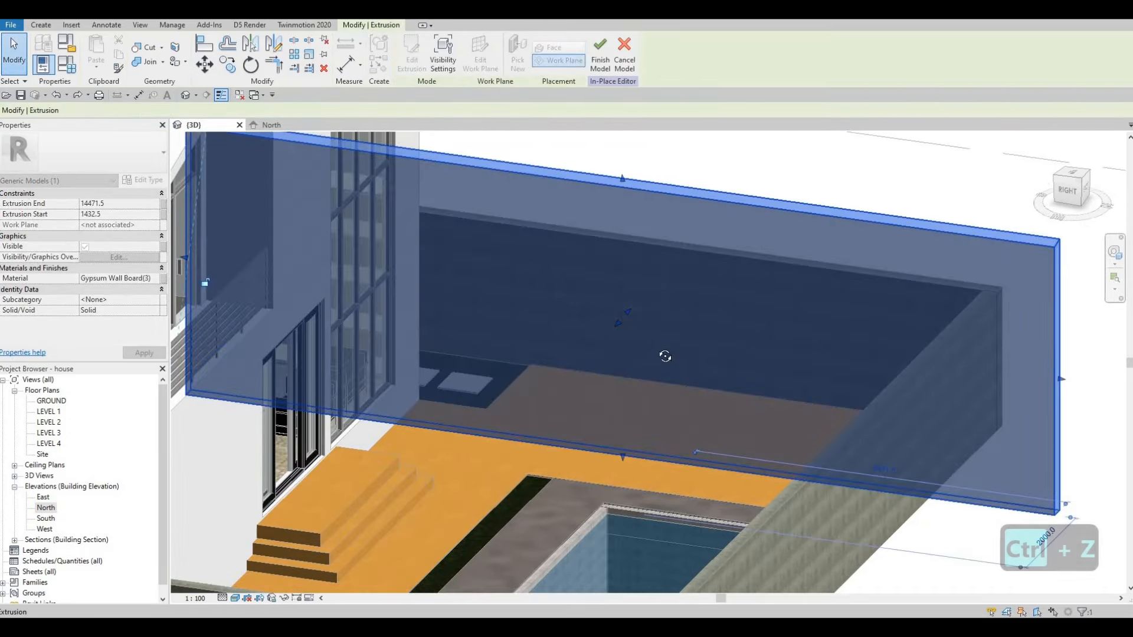
mouse_move(665, 357)
middle_mouse_down()
mouse_move(926, 378)
mouse_move(644, 353)
middle_mouse_up()
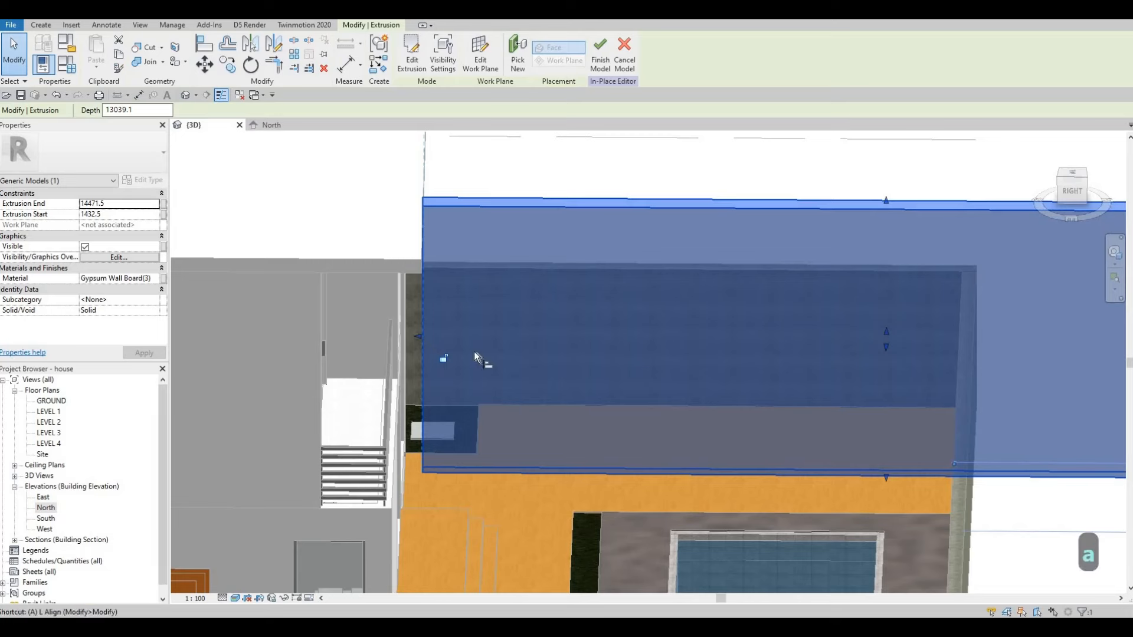
key("a")
key("l")
middle_click_drag(334, 372, 519, 213, "shift")
left_click(518, 213)
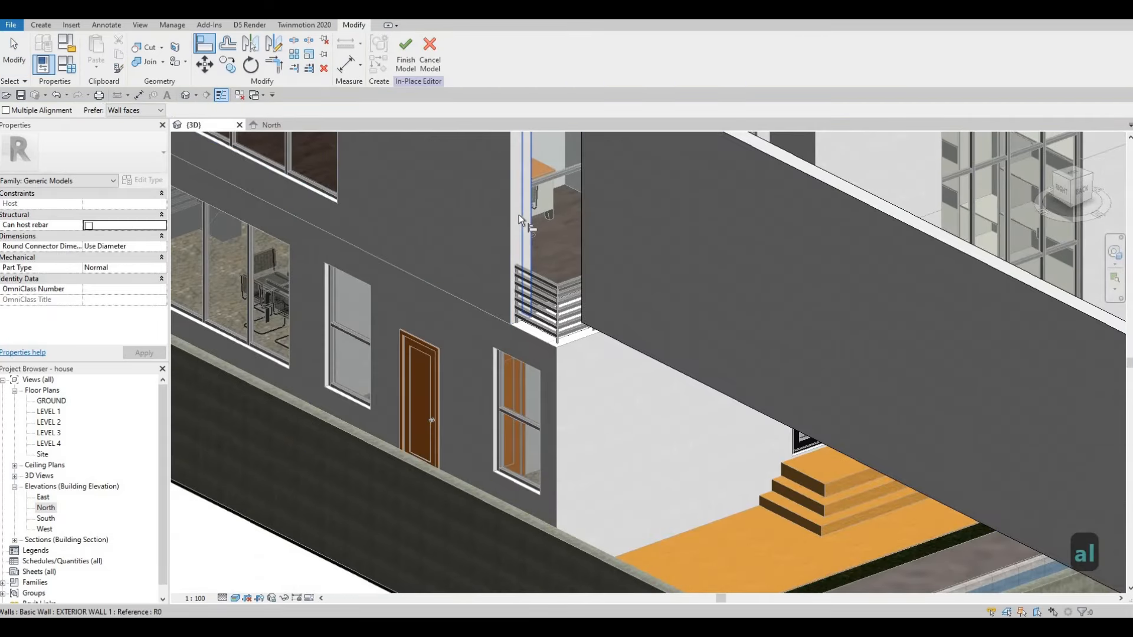
key("Escape")
key("Escape")
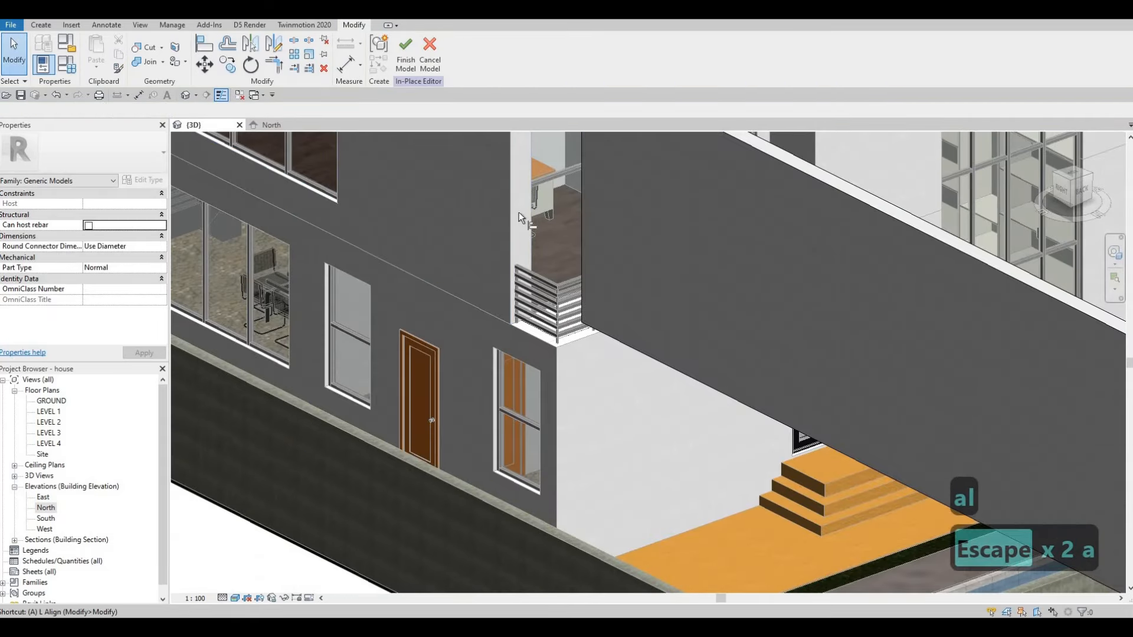
Align the extrusion's inner end with the exterior wall's end face beside the rear balcony.
key("a")
key("l")
key("Tab")
left_click(512, 229)
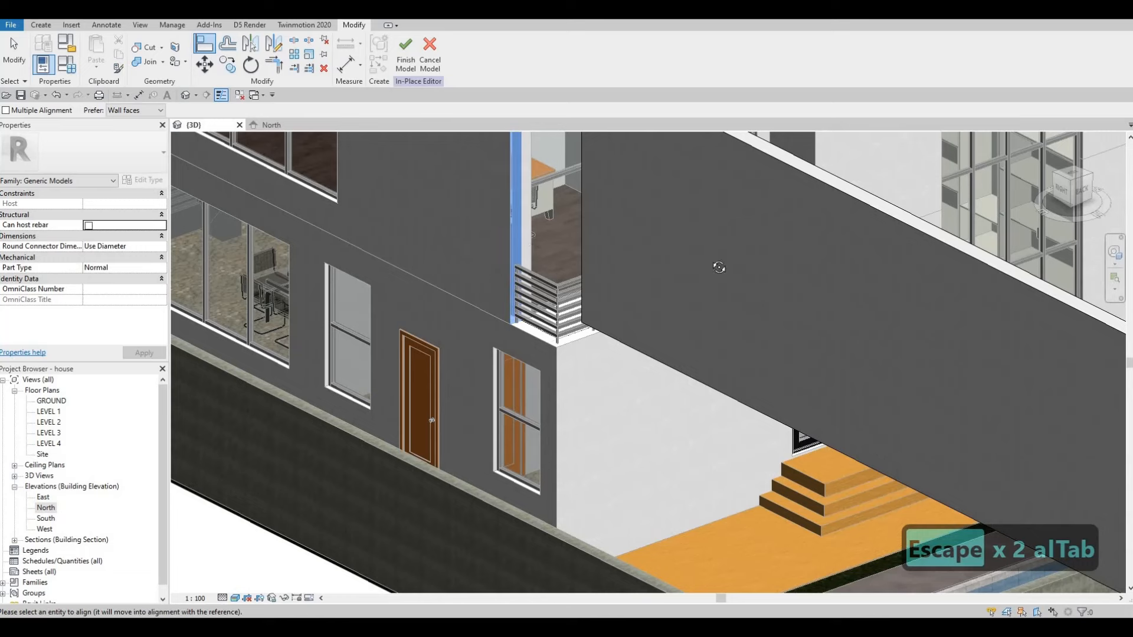
middle_click_drag(446, 461, 626, 440, "shift")
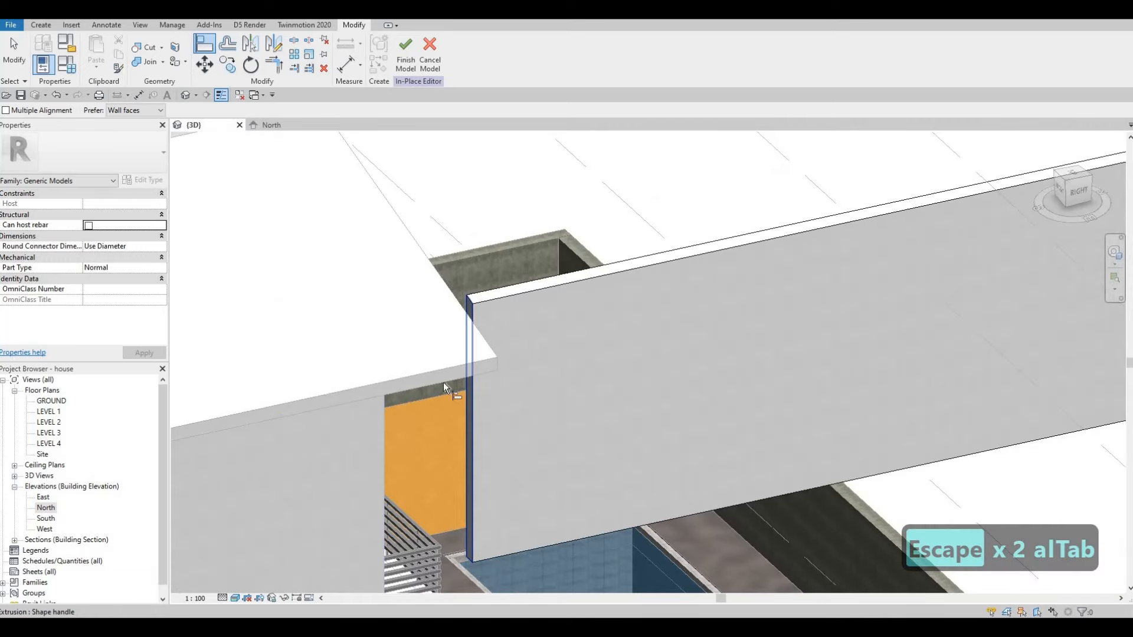
left_click(461, 383)
scroll(632, 382, "down", 2)
key("Escape")
key("Escape")
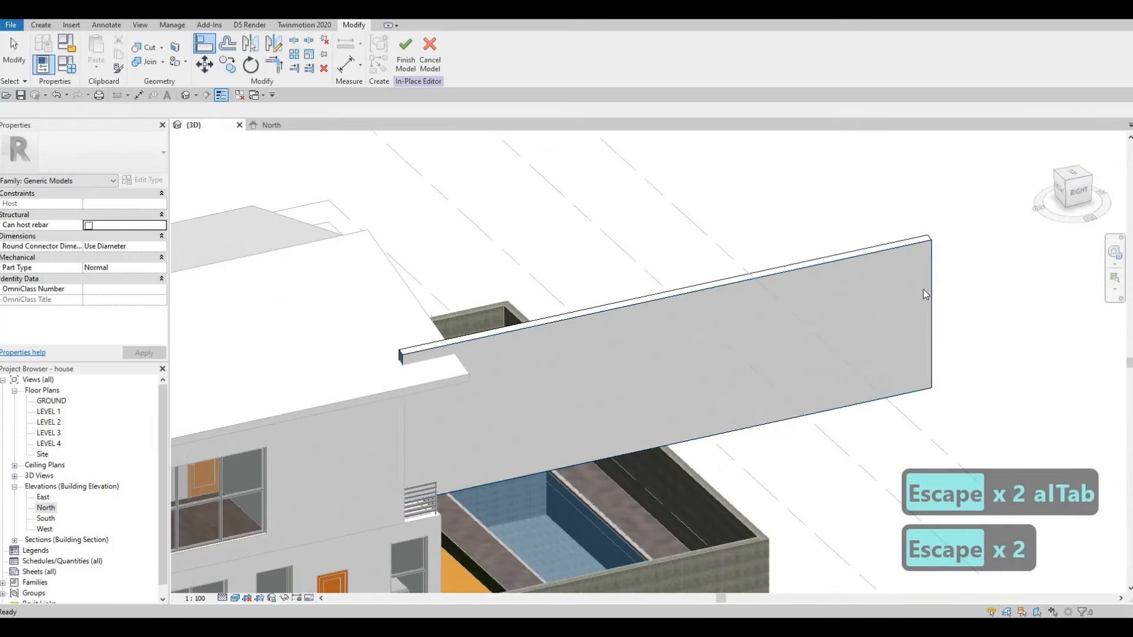
Shorten the extrusion at its outer end to a depth of about 1669.4.
left_click(933, 321)
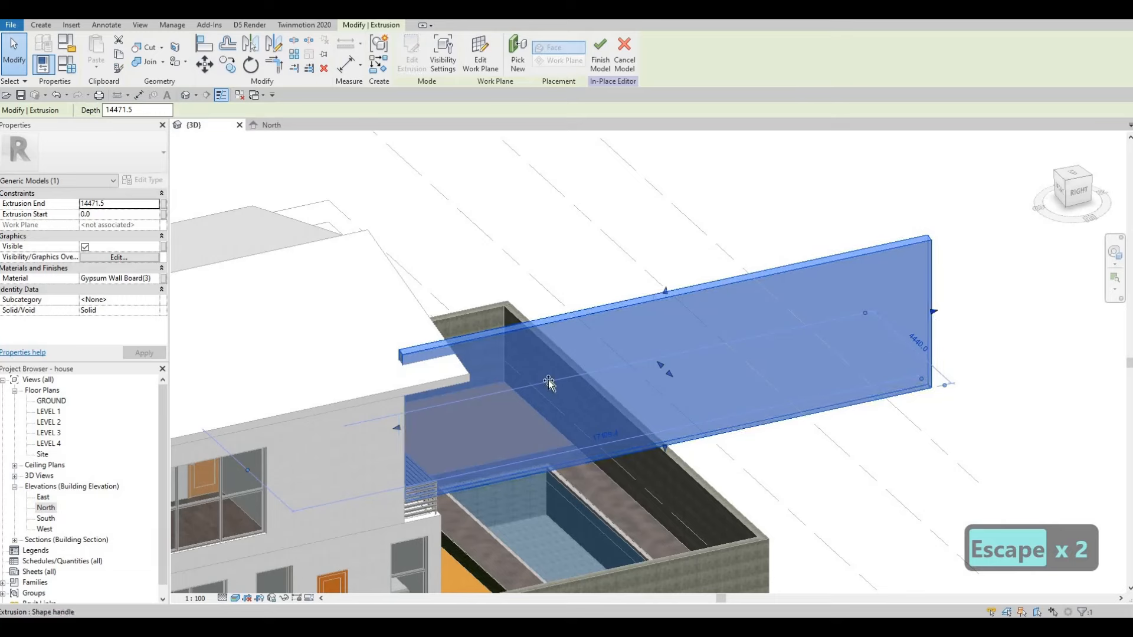
middle_click_drag(463, 375, 247, 272, "shift")
middle_click_drag(331, 137, 280, 127, "shift")
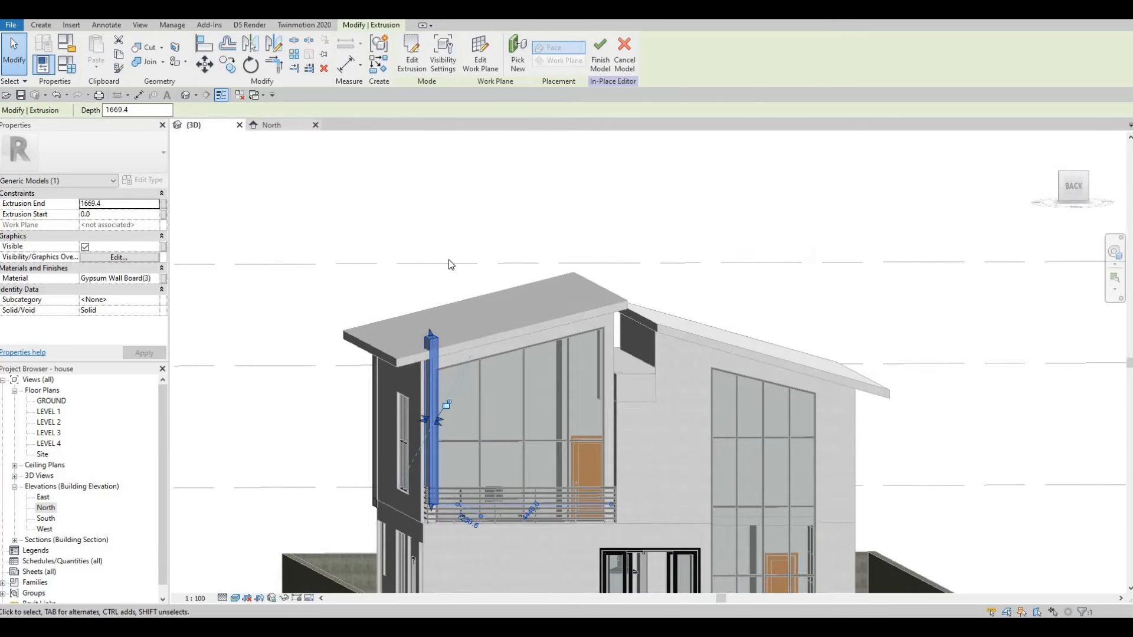
In the North elevation, extend the extrusion's base to the balcony floor line and lower its sloped top to the roof's underside.
key("ctrl+Tab")
scroll(435, 308, "up", 2)
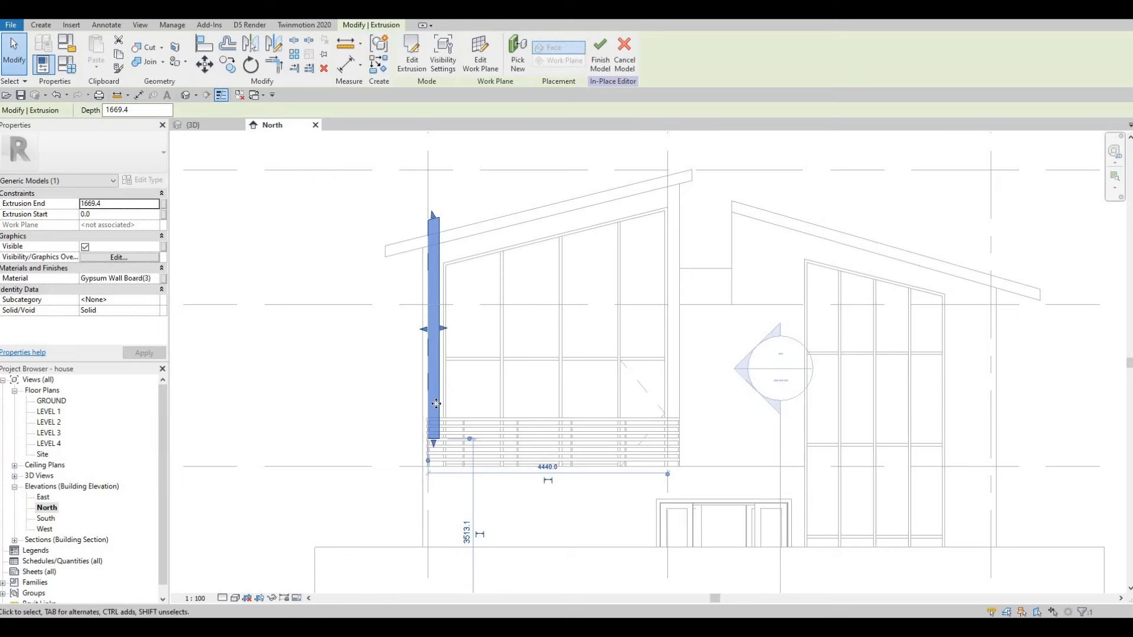
left_click_drag(432, 465, 433, 466)
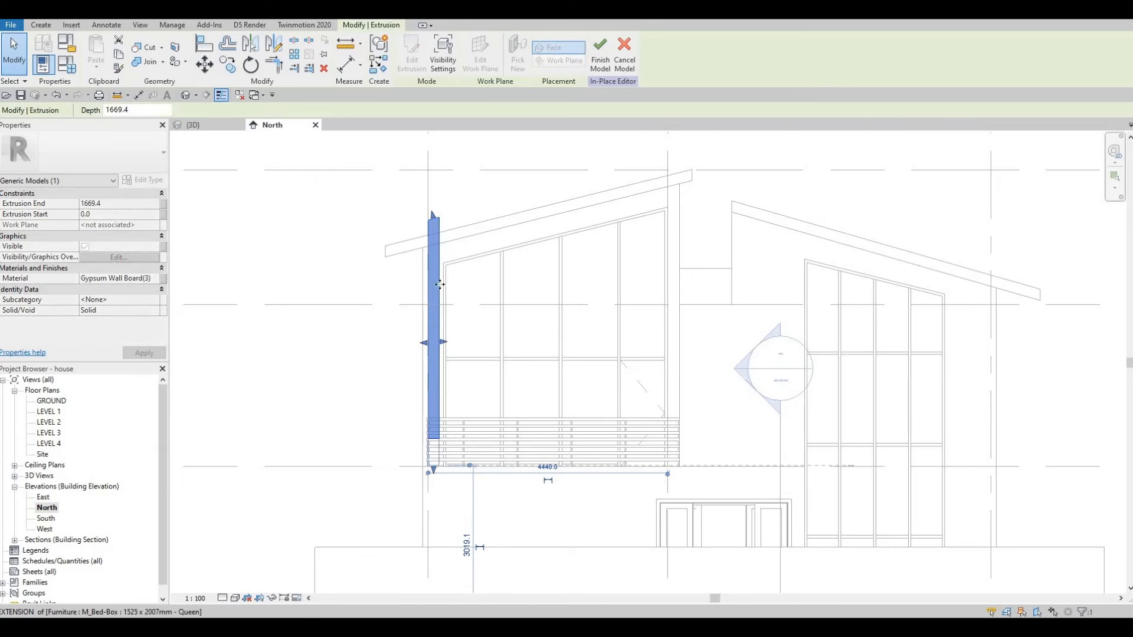
scroll(441, 208, "up", 2)
scroll(424, 225, "up", 2)
left_click_drag(424, 231, 399, 258)
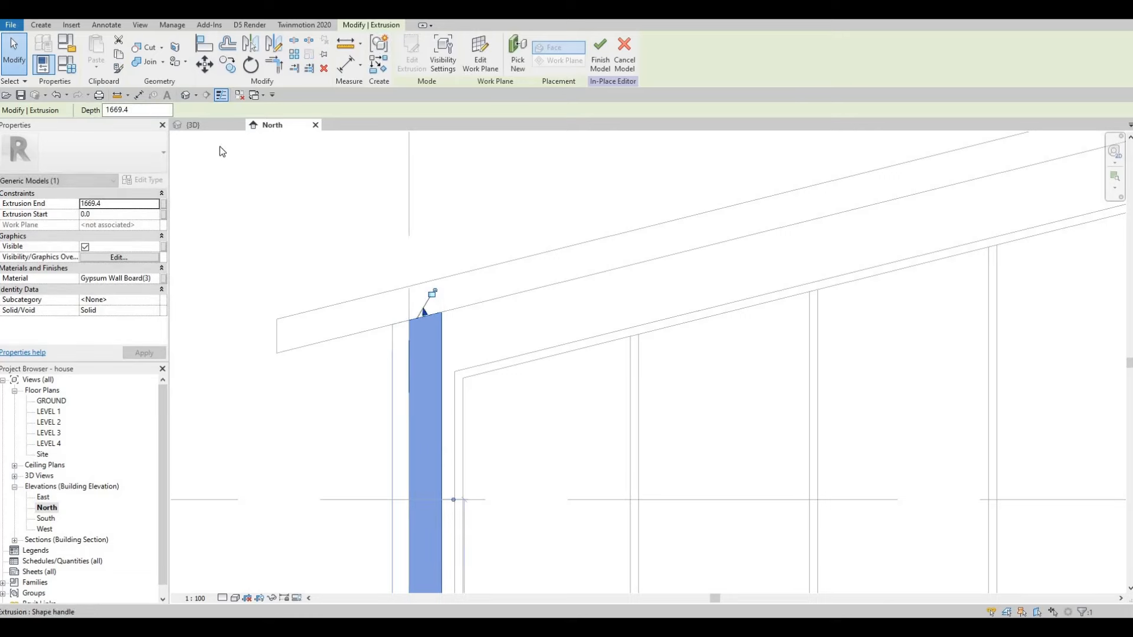
In the 3D view, shorten the rear balcony extrusion at its outer end to a depth of 1000.
scroll(362, 195, "down", 1)
left_click(203, 128)
middle_click_drag(511, 372, 520, 377, "shift")
scroll(631, 372, "down", 1)
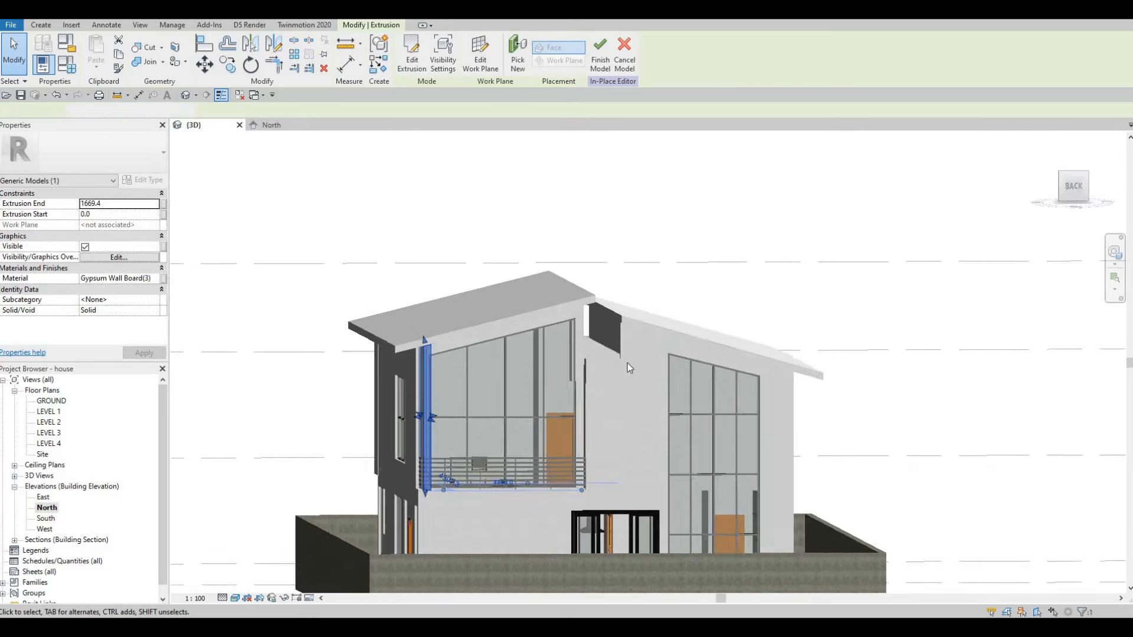
middle_click_drag(627, 362, 790, 334, "shift")
scroll(465, 422, "up", 3)
left_click_drag(465, 423, 418, 426)
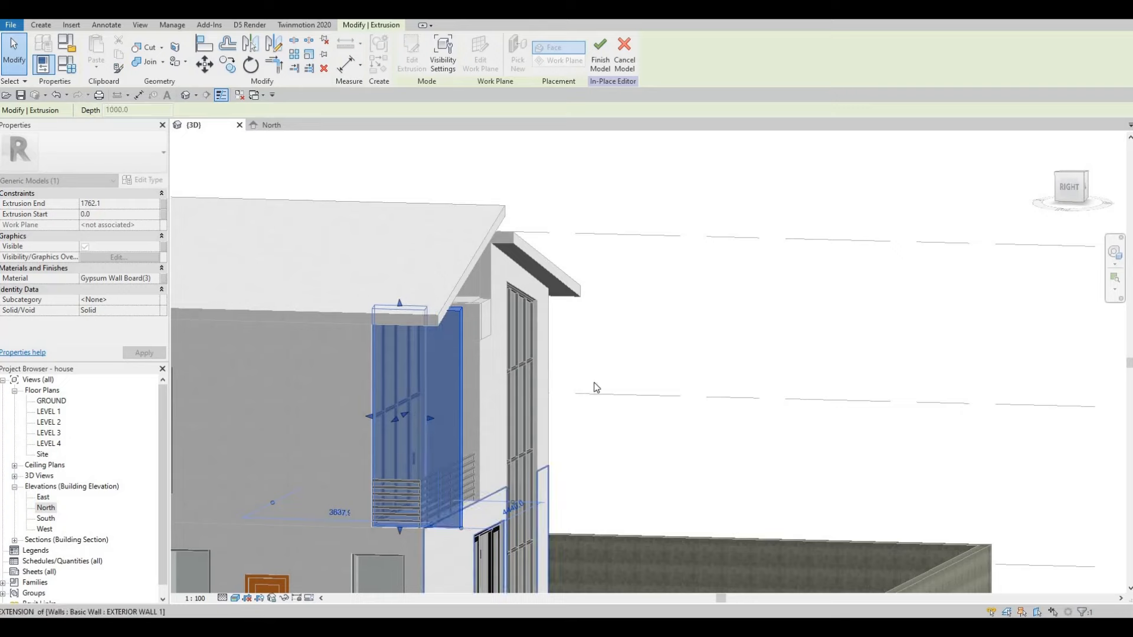
key("Escape")
middle_click_drag(439, 480, 409, 459, "shift")
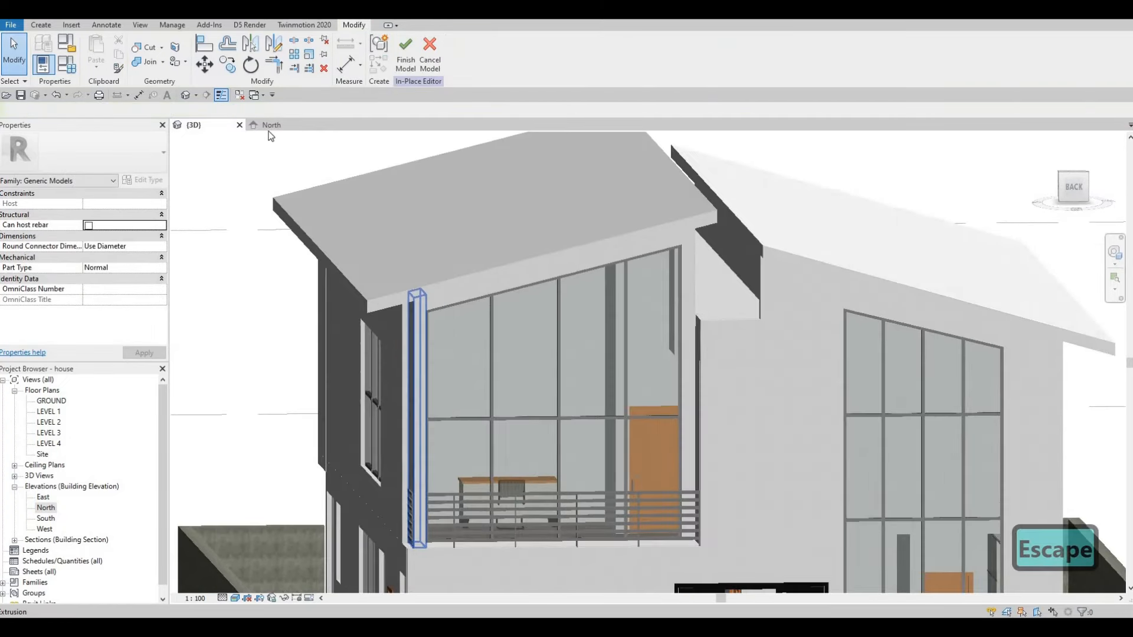
In the North elevation, move the extrusion 100 sideways so its outer face lines up with the exterior wall's edge.
left_click(271, 126)
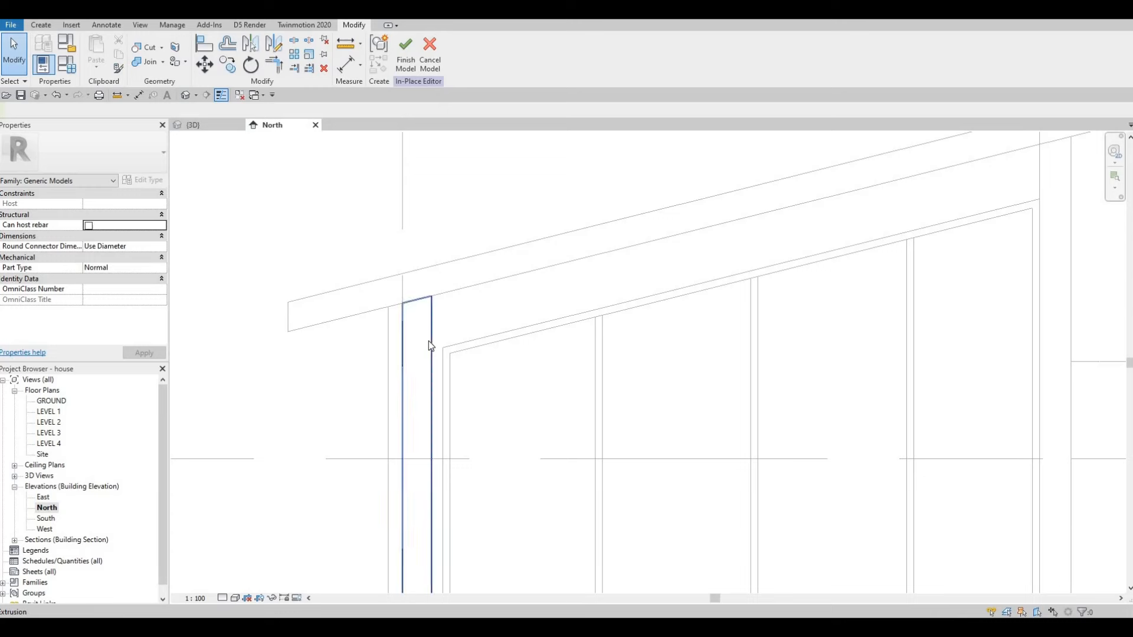
left_click(429, 343)
key("m")
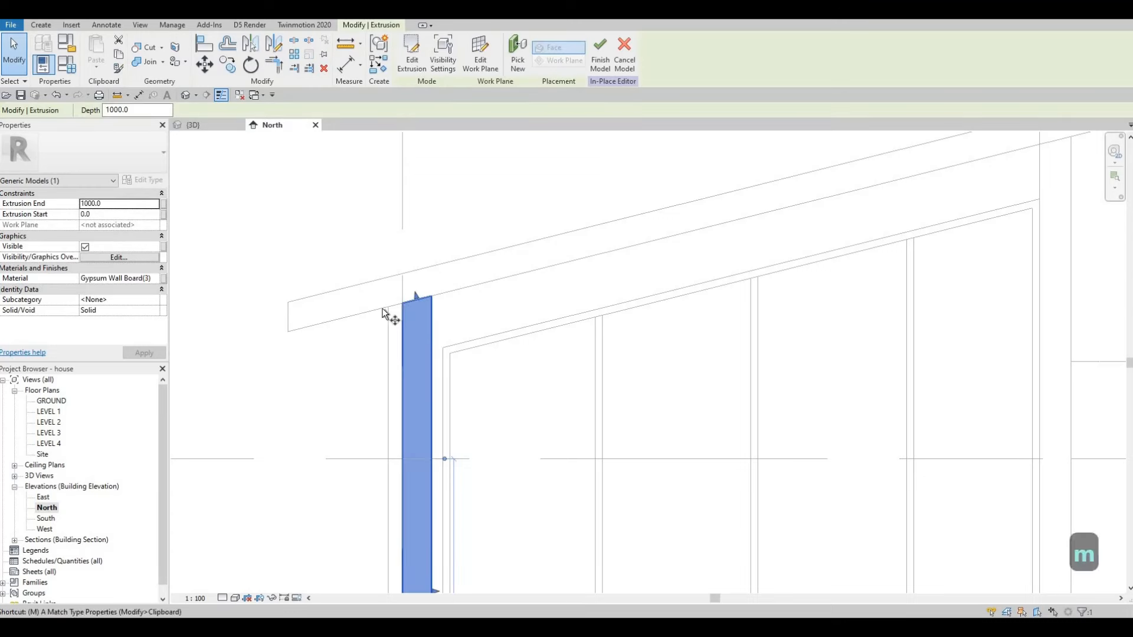
key("v")
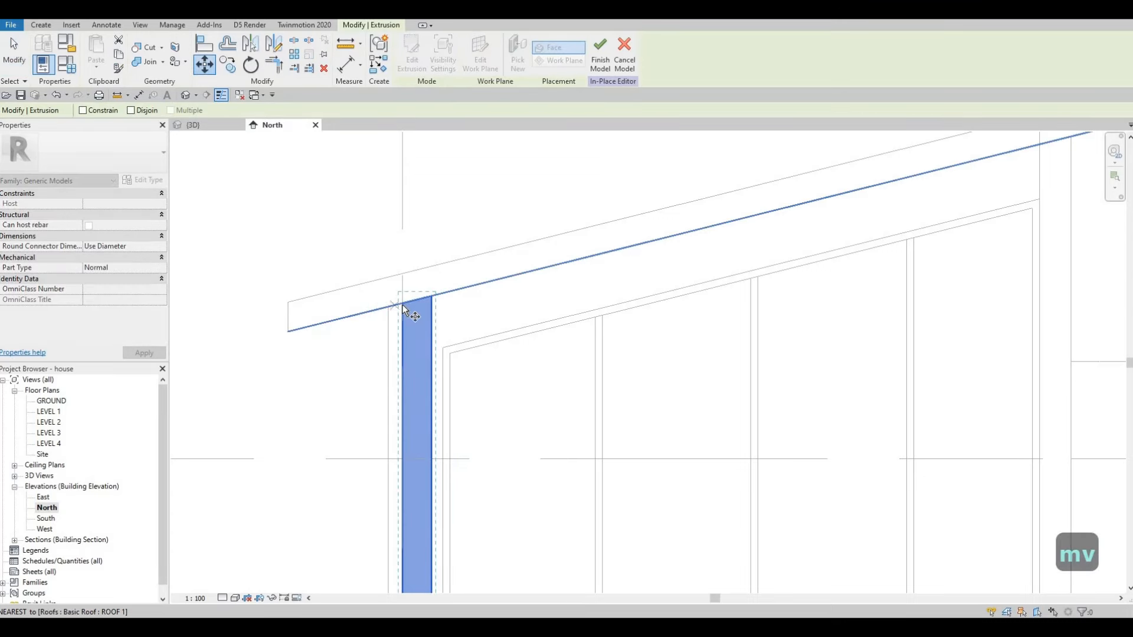
left_click(403, 307)
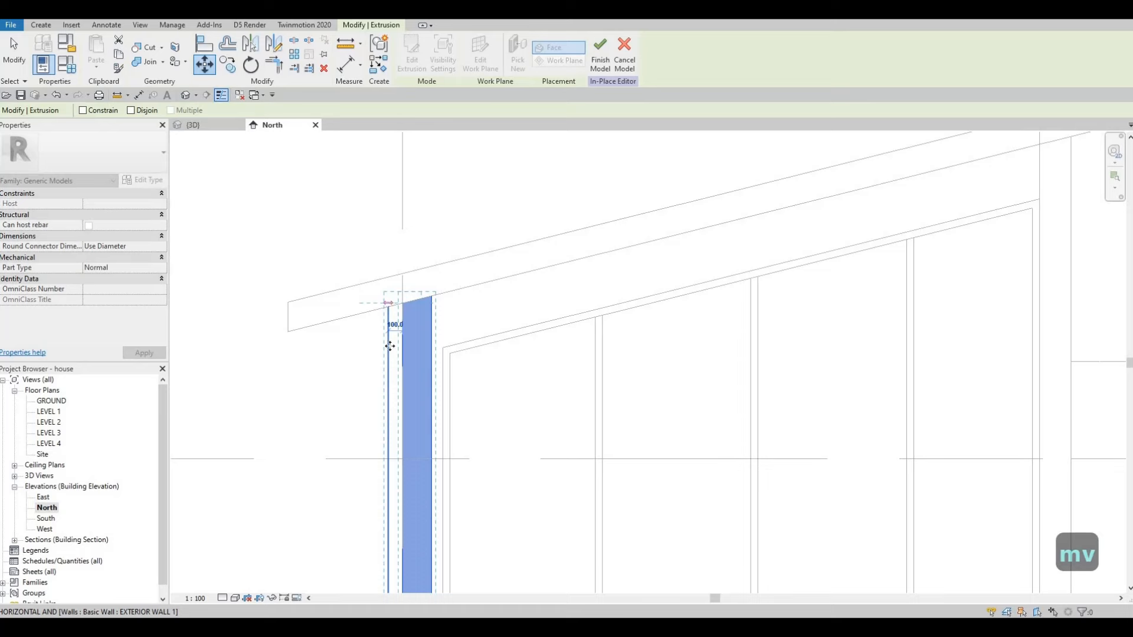
left_click(388, 308)
key("Escape")
scroll(416, 321, "up", 2)
key("Escape")
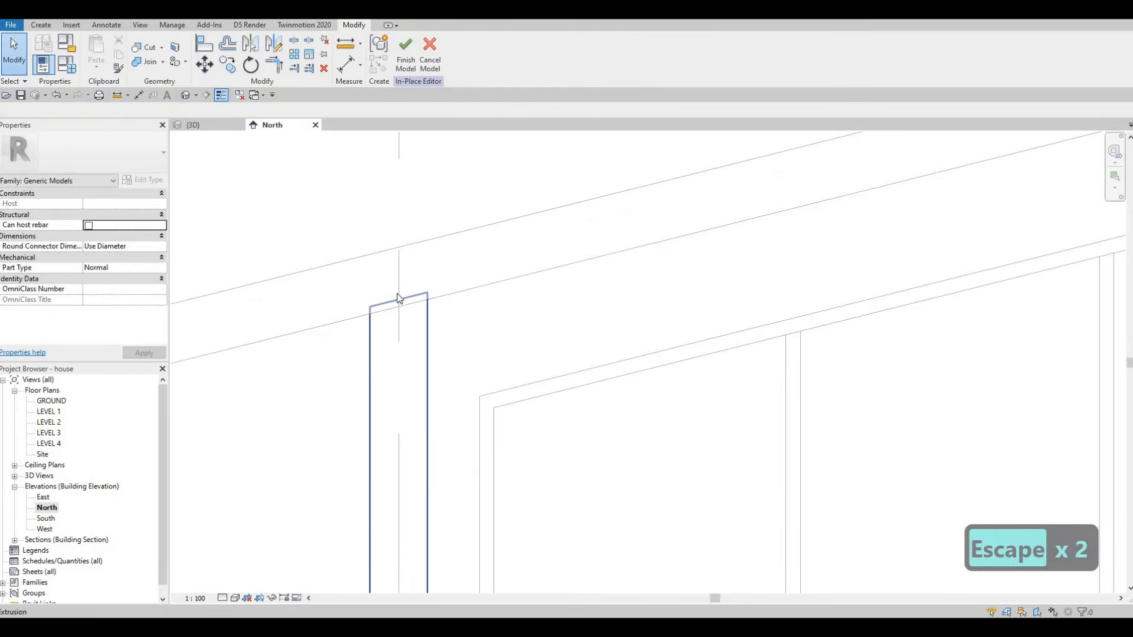
Fit the moved extrusion's sloped top to the roof's underside and extend its base to the Level 2 line.
left_click(397, 305)
scroll(442, 209, "down", 3)
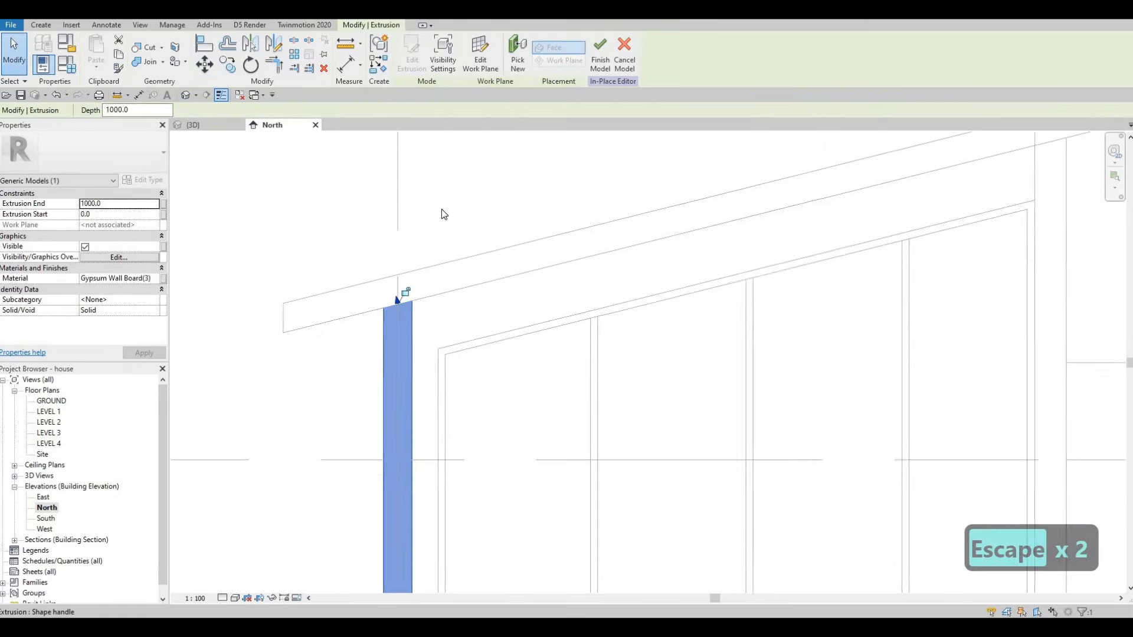
middle_click_drag(441, 209, 429, 278)
middle_click_drag(402, 452, 410, 338)
scroll(410, 342, "up", 6)
scroll(406, 366, "down", 2)
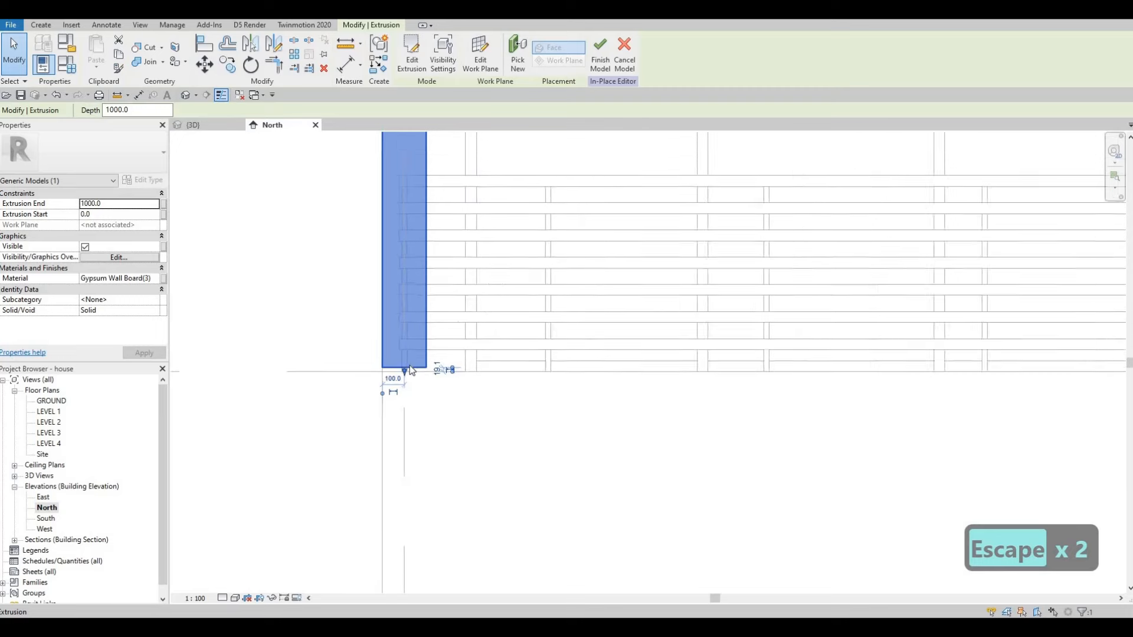
scroll(406, 368, "up", 2)
left_click_drag(402, 369, 402, 375)
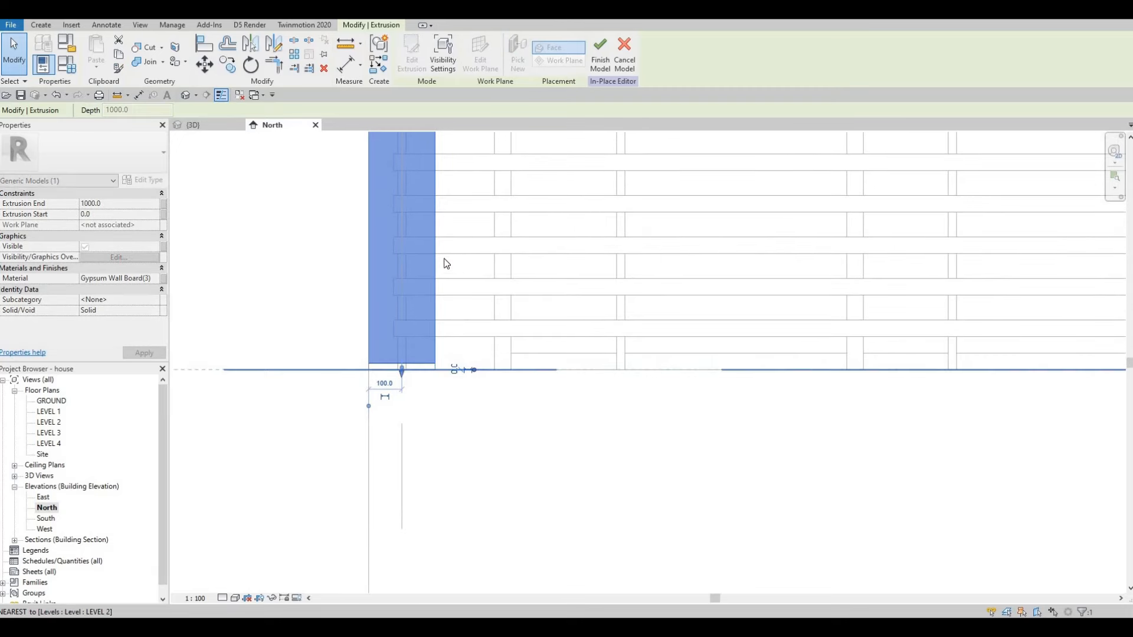
scroll(435, 192, "down", 2)
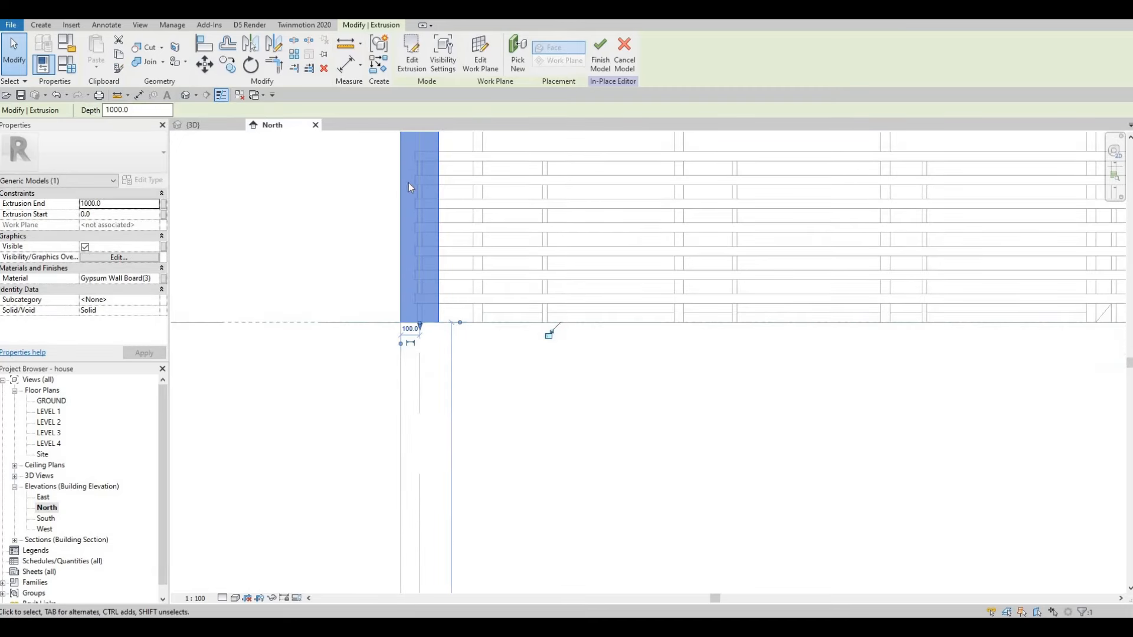
Examine the rear balcony extrusion in elevation and 3D, and compare it with the extrusion beside the front balcony.
key("ctrl+Tab")
key("ctrl+Tab")
scroll(305, 323, "down", 3)
key("Escape")
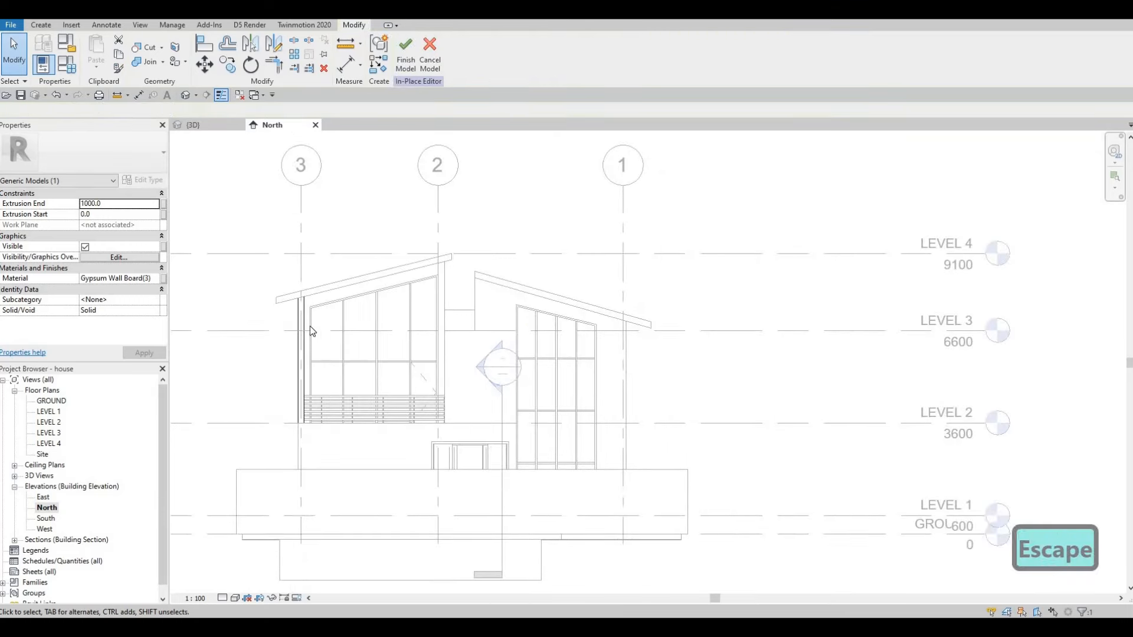
key("Escape")
middle_click_drag(304, 217, 398, 335)
left_click(210, 126)
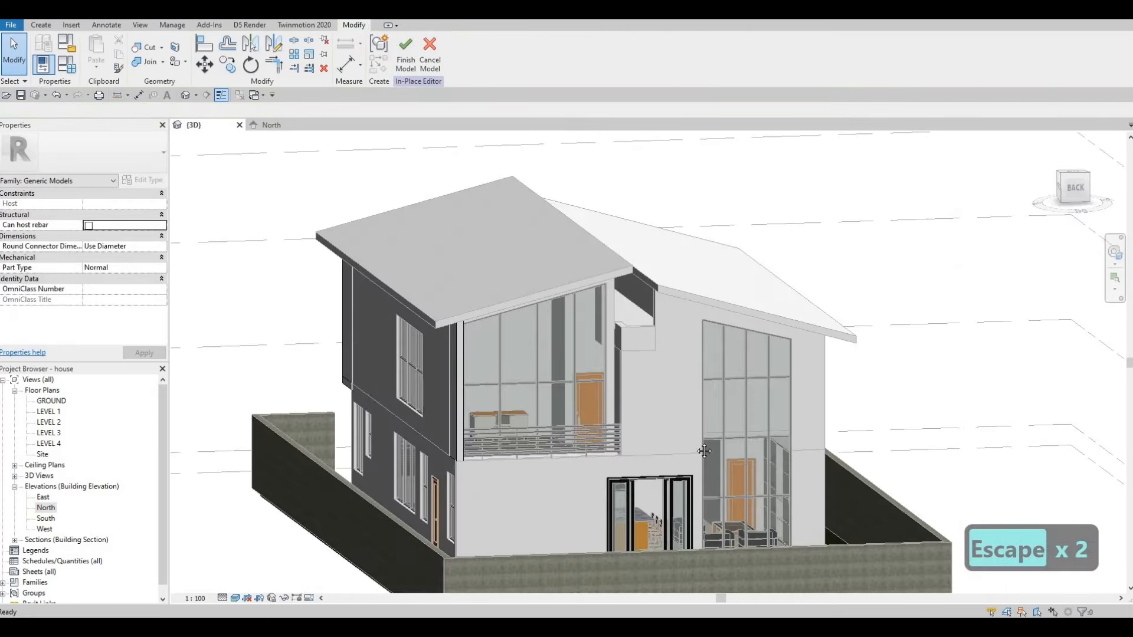
middle_click_drag(554, 452, 639, 369, "shift")
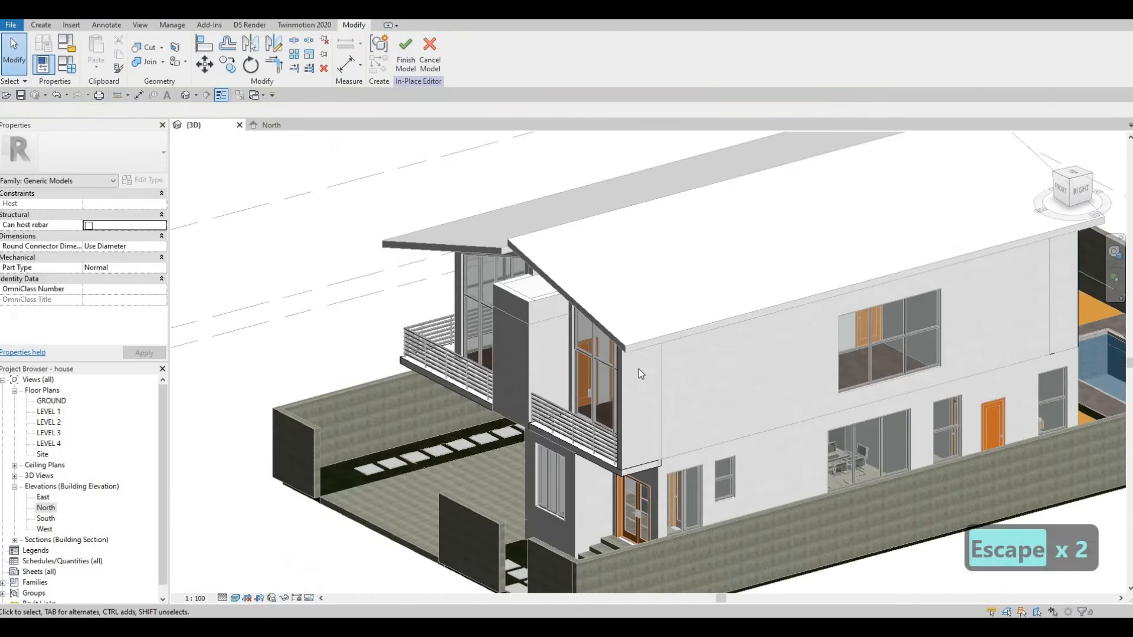
left_click(638, 370)
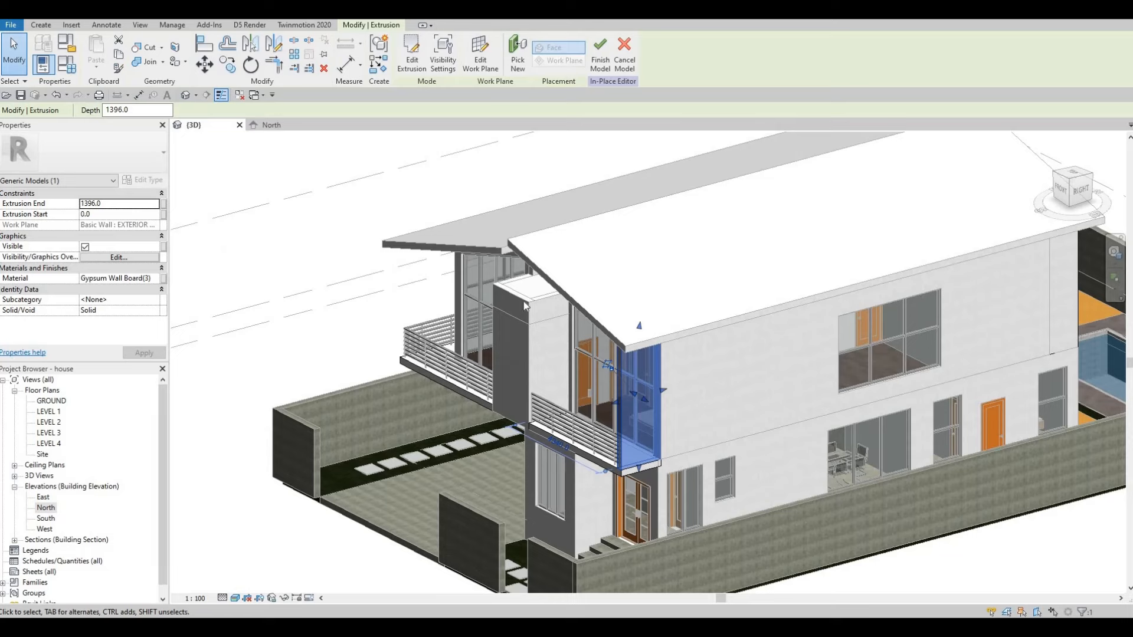
left_click(284, 126)
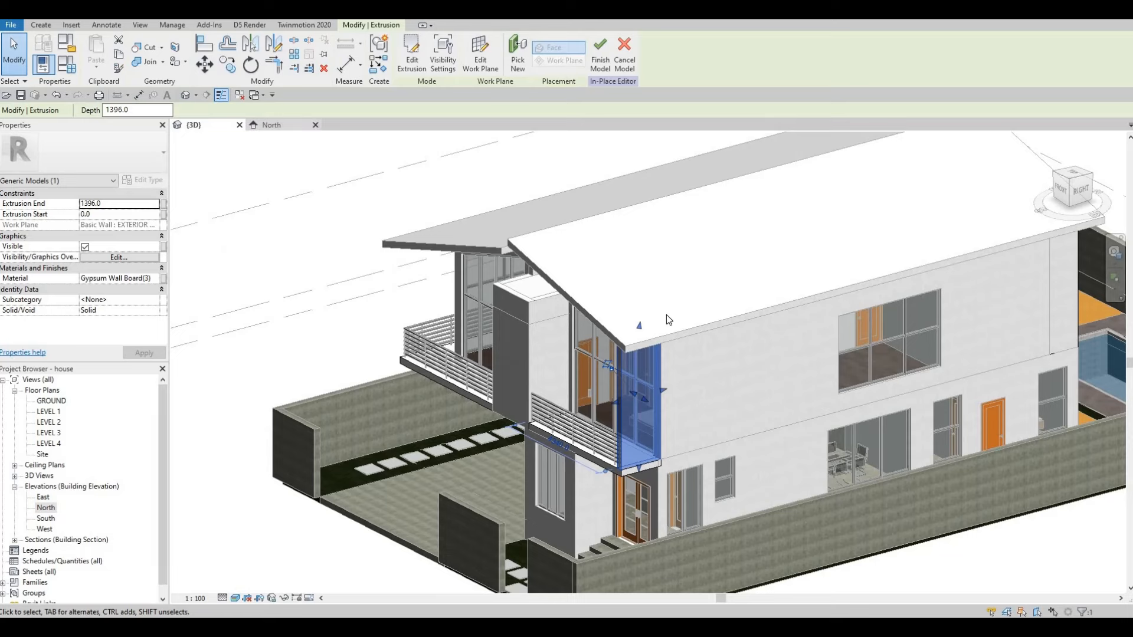
scroll(595, 262, "up", 2)
key("Escape")
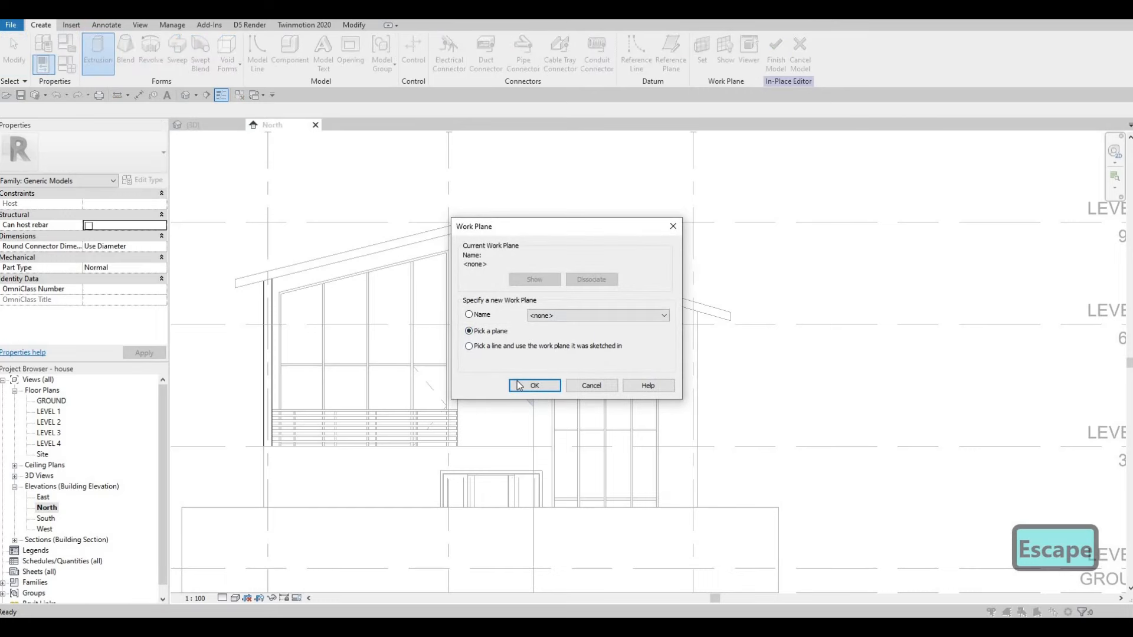
Start an extrusion on the rear exterior wall's plane and sketch a rectangle about 100 by 6914 at grid 1, from roof underside to ground line.
key("Return")
left_click(679, 286)
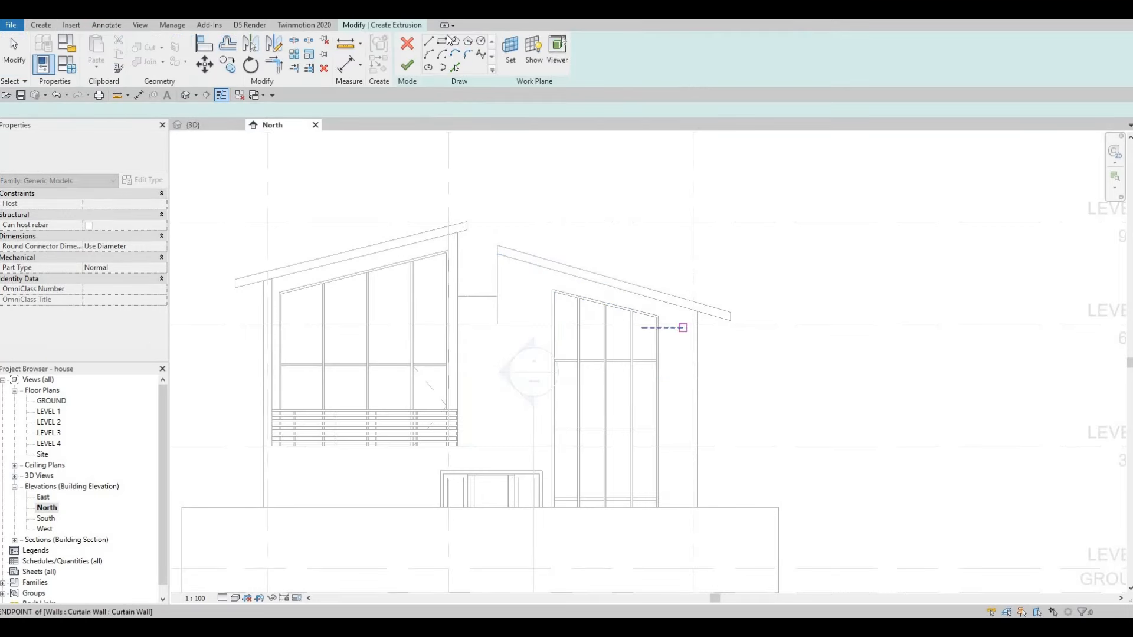
left_click(444, 39)
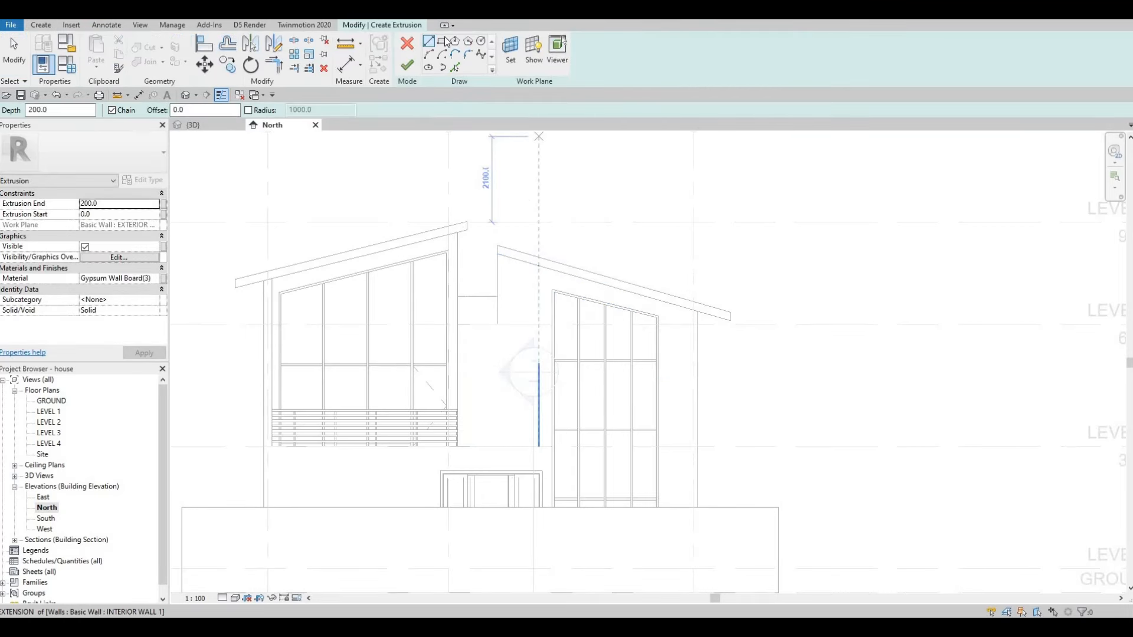
scroll(708, 358, "up", 2)
left_click(702, 351)
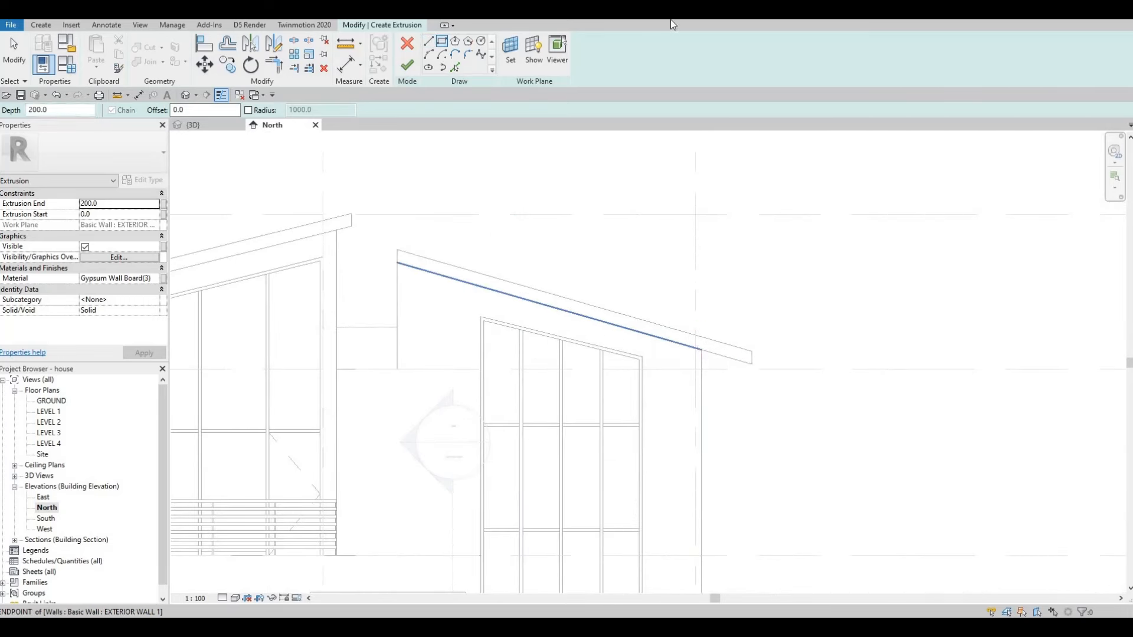
middle_click_drag(696, 509, 663, 317)
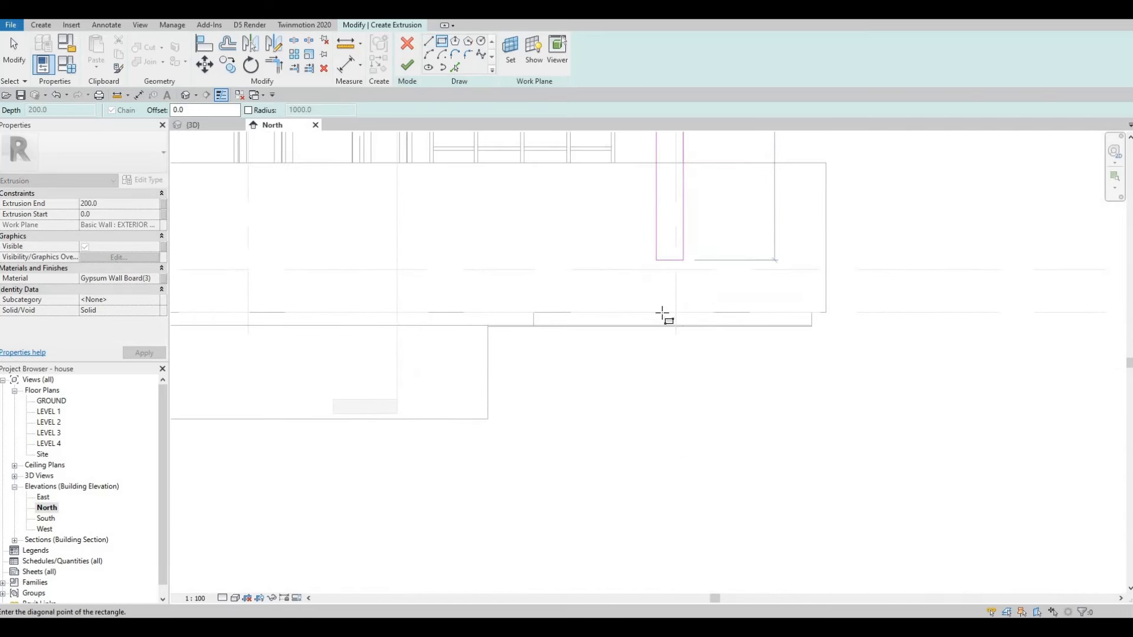
left_click(675, 316)
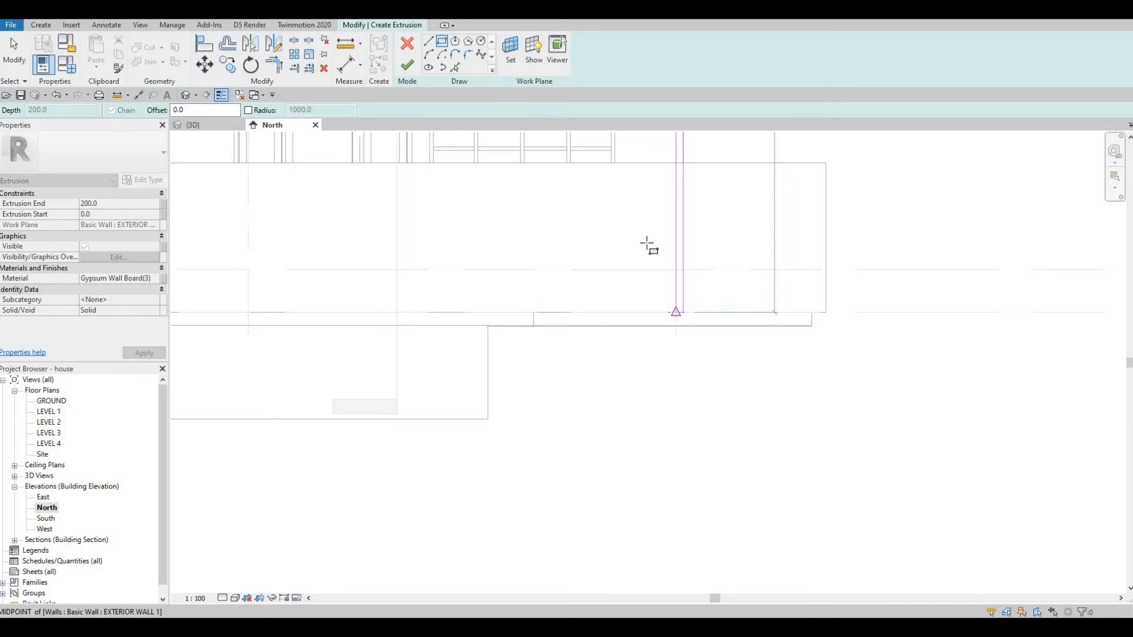
scroll(649, 245, "down", 1)
scroll(629, 346, "down", 2)
key("Escape")
key("Escape")
key("Escape")
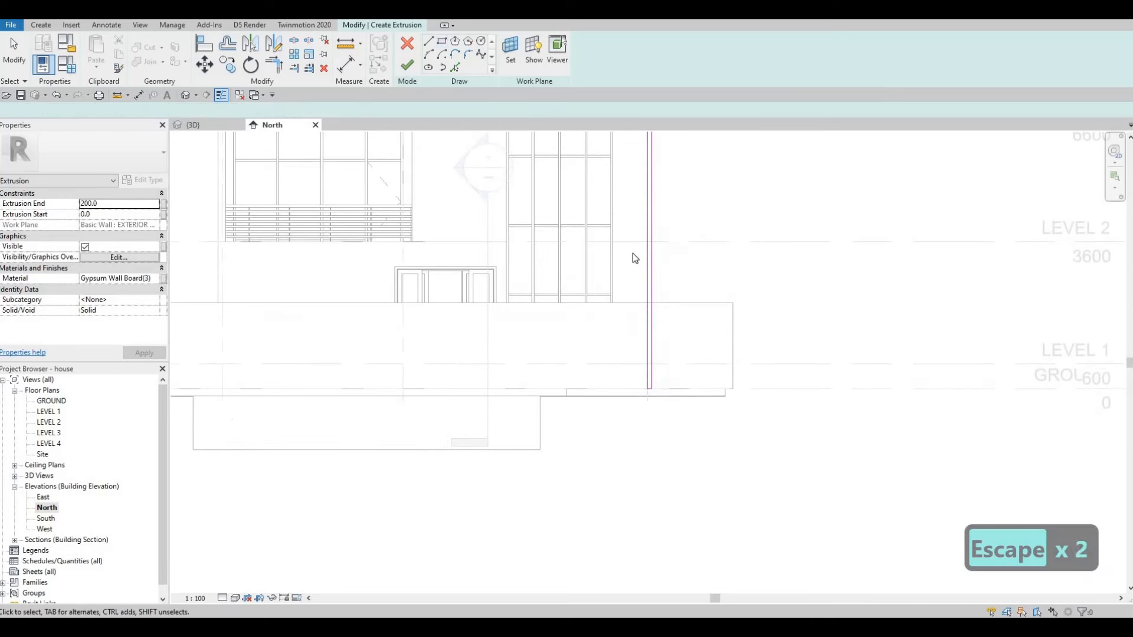
scroll(643, 239, "down", 1)
Set the sketched rectangle's width to 200 by repositioning its inner vertical line.
left_click(644, 235)
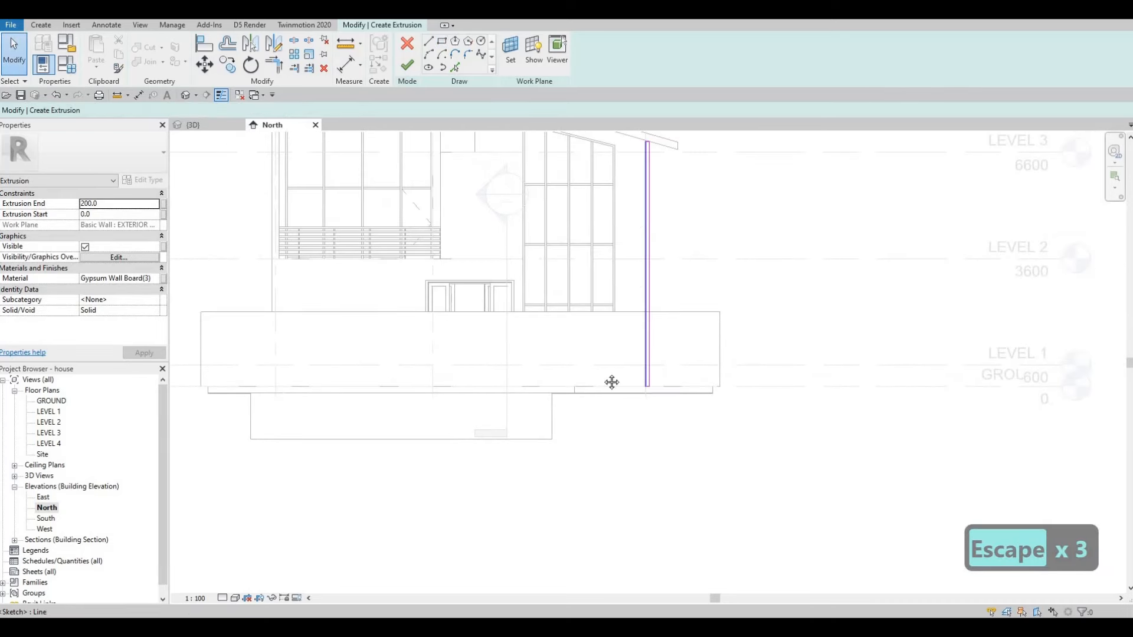
middle_click_drag(601, 279, 563, 428)
scroll(608, 267, "up", 4)
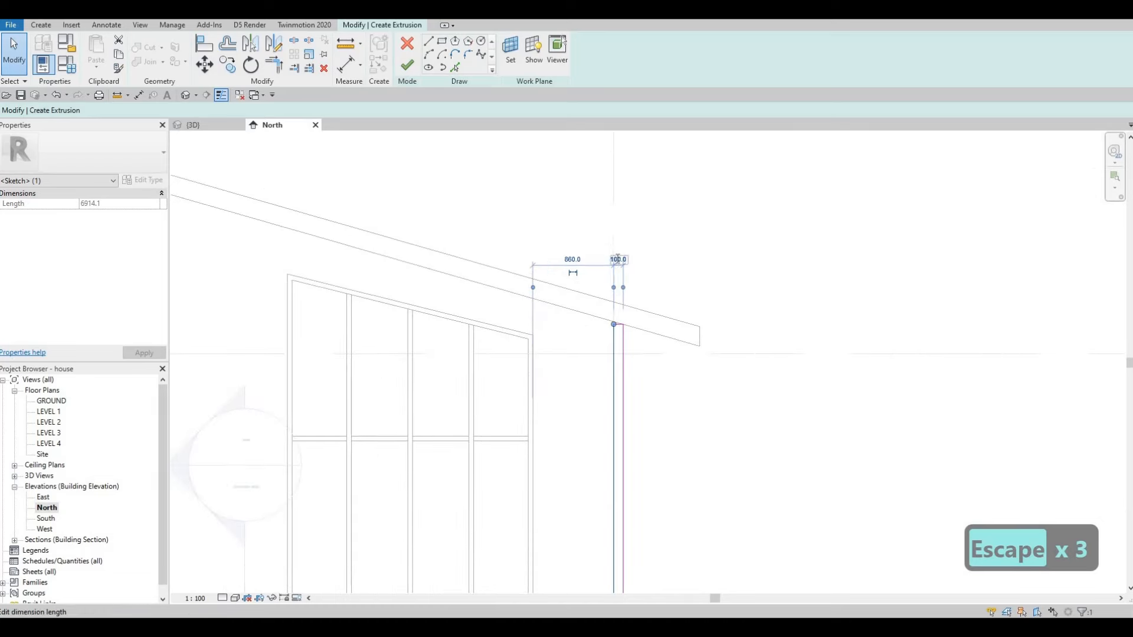
type("200")
key("Return")
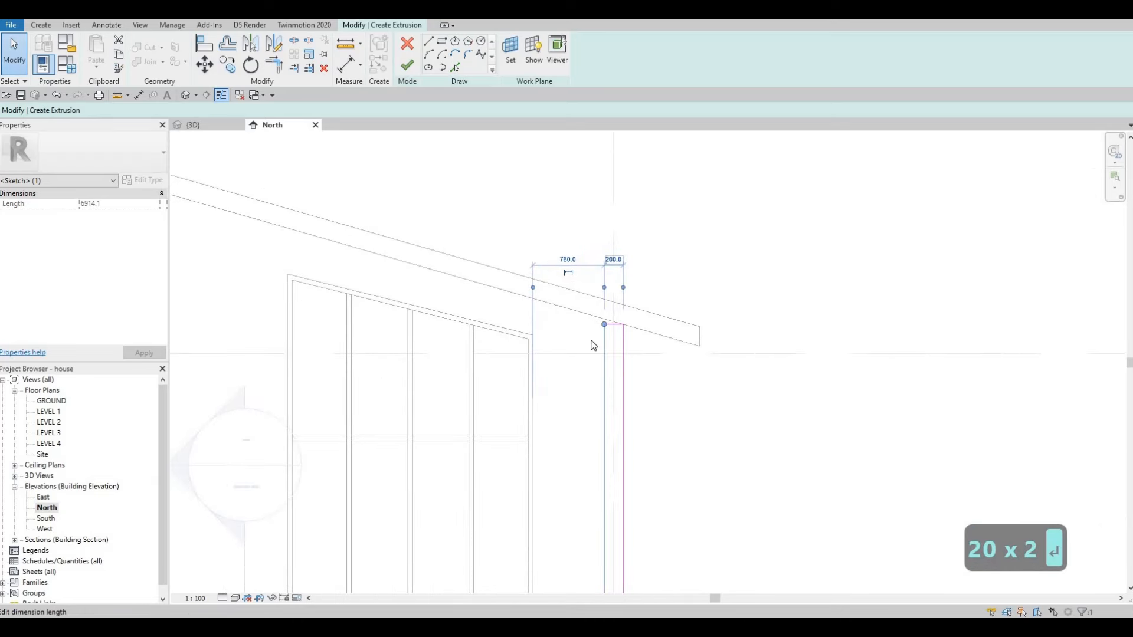
key("Escape")
key("Escape")
Slope the rectangle's top line along the roof's underside, trim the inner vertical line to it, and finish the extrusion sketch.
scroll(625, 315, "up", 1)
scroll(625, 314, "up", 2)
left_click(610, 315)
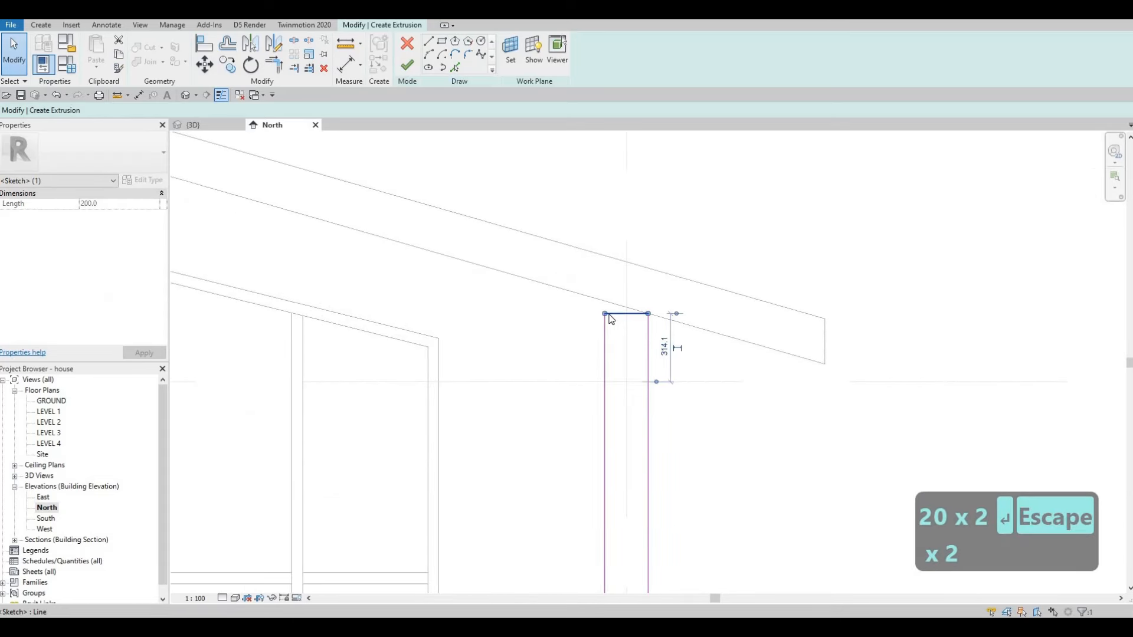
left_click_drag(604, 314, 607, 302)
key("Escape")
key("Escape")
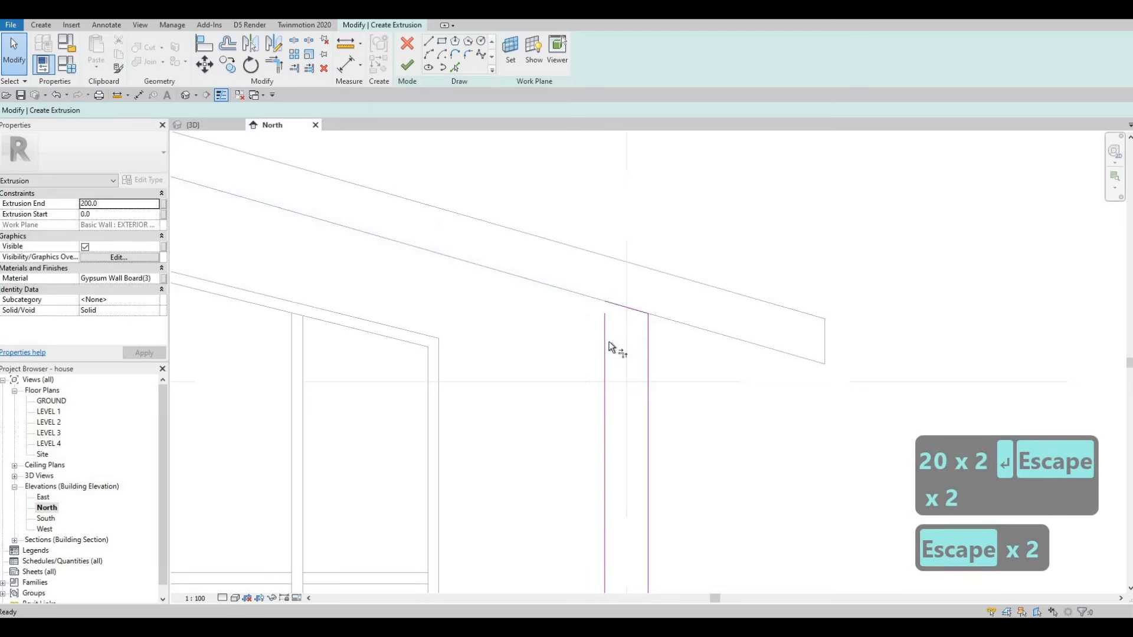
key("t")
key("r")
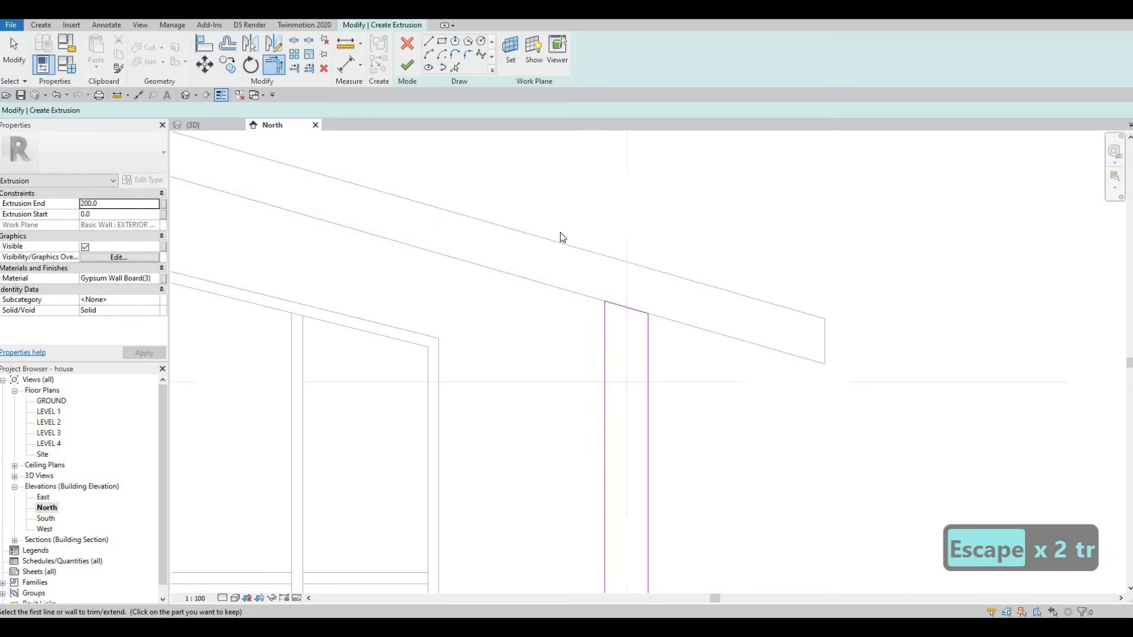
left_click(407, 64)
left_click(193, 124)
key("a")
key("l")
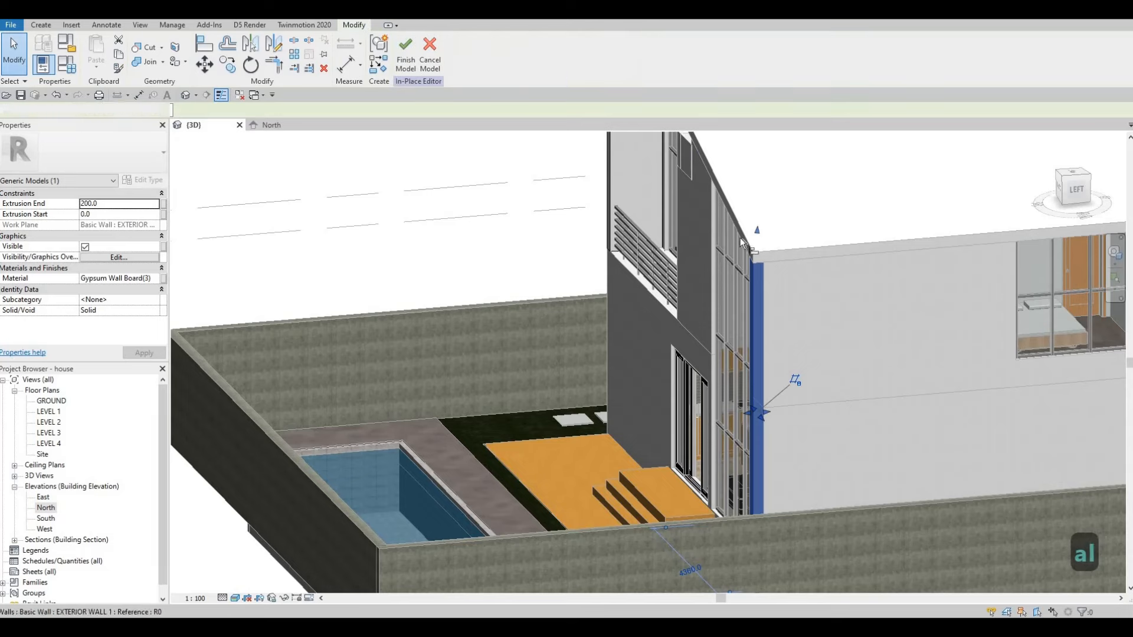
scroll(740, 237, "up", 5)
left_click(743, 238)
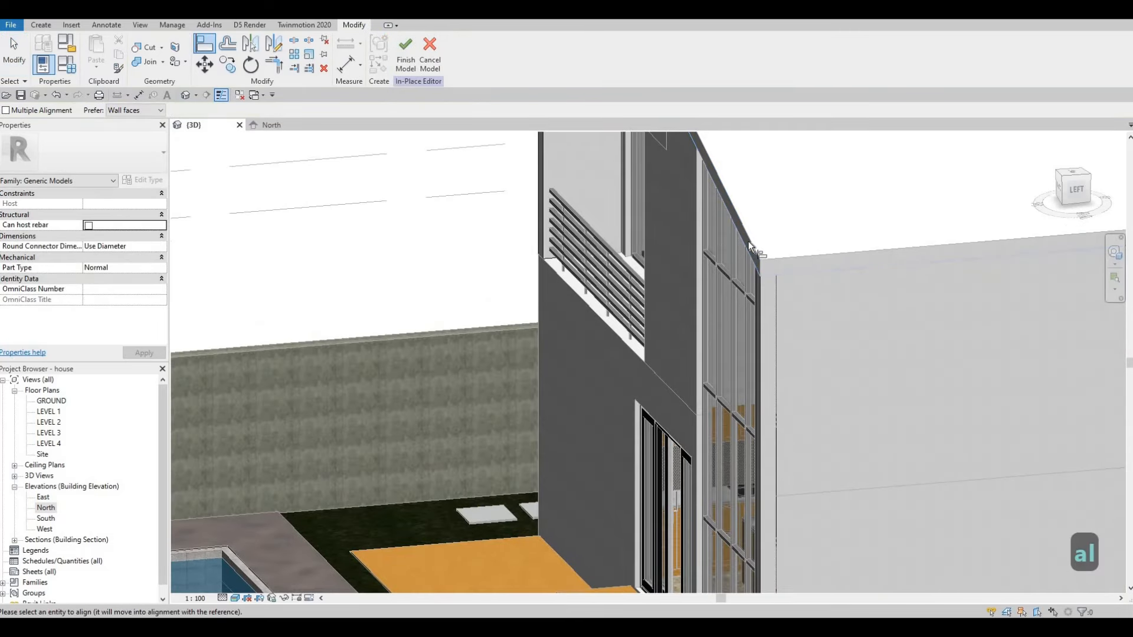
key("Escape")
key("Escape")
Align the new extrusion's outer end face with the end face of the roof overhang beside the tall rear curtain wall.
key("a")
key("l")
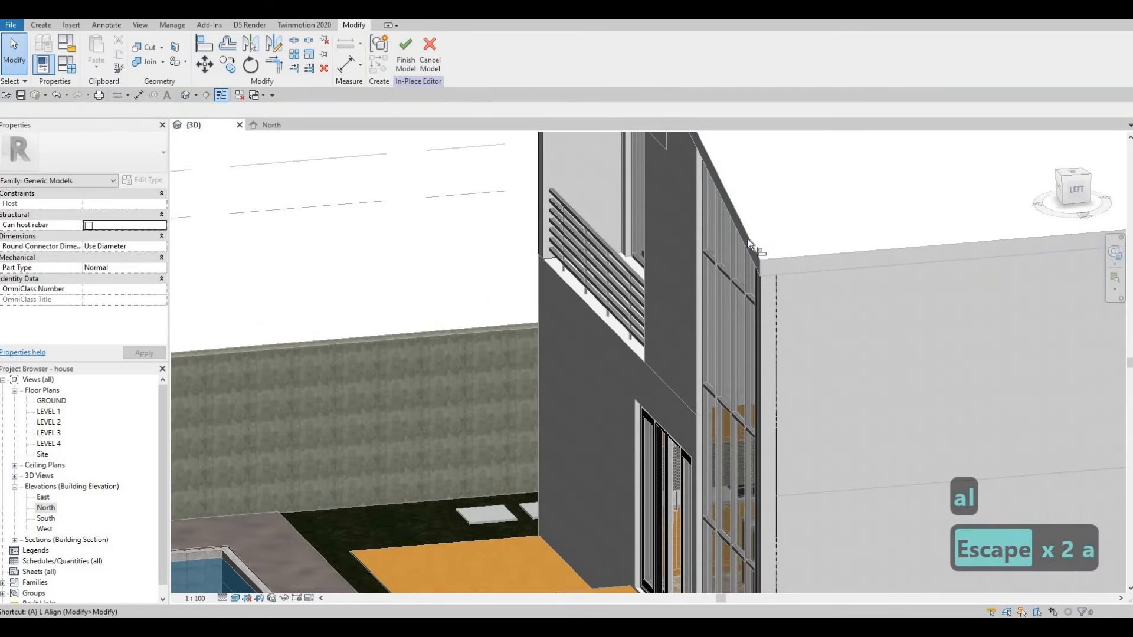
scroll(750, 245, "up", 3)
left_click(750, 245)
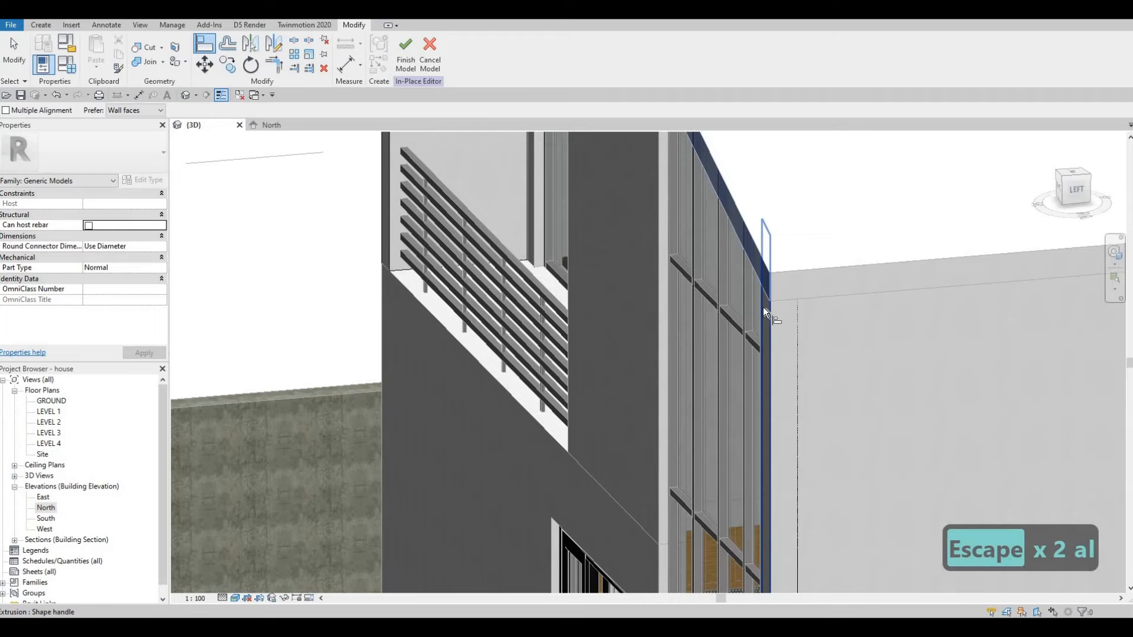
left_click(764, 306)
scroll(776, 346, "down", 2)
key("Escape")
key("Escape")
scroll(859, 355, "down", 6)
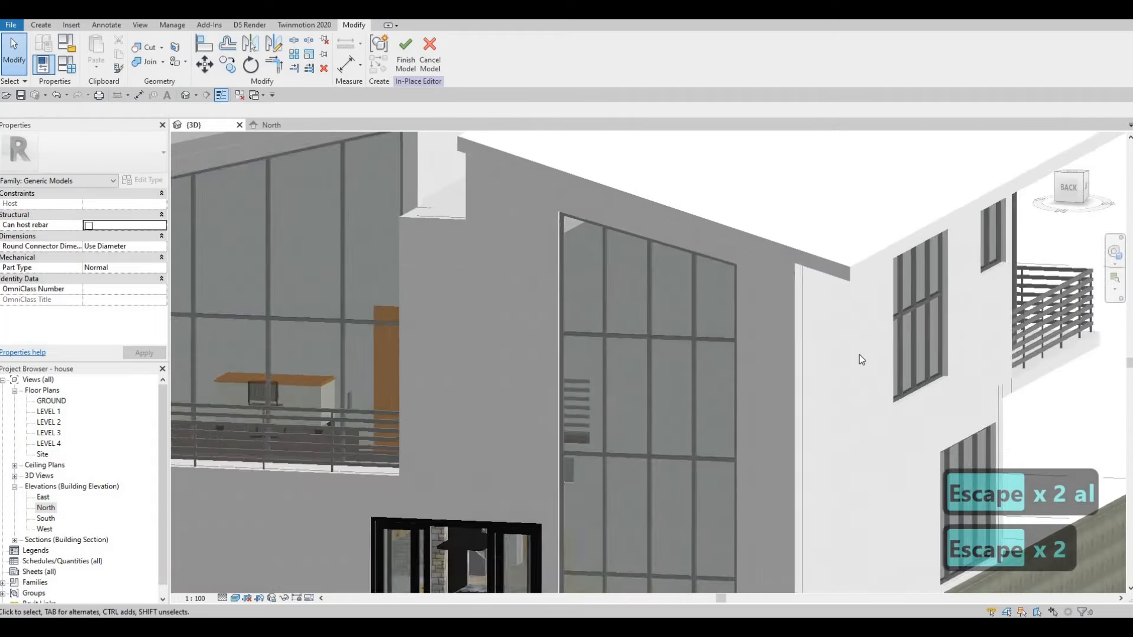
Finish the in-place generic model containing the extrusions around the rear facade.
middle_click_drag(859, 356, 872, 415, "shift")
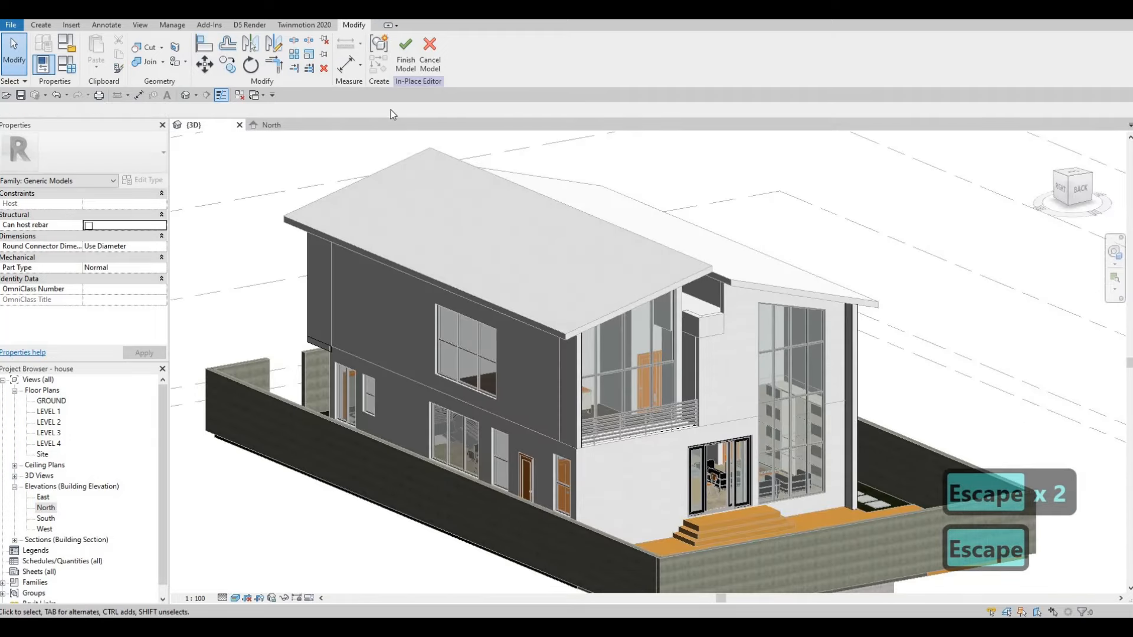
left_click(405, 54)
scroll(708, 449, "down", 2)
Edit the rear balcony railing's path in the LEVEL 2 floor plan and delete its short side segment along grid 3.
middle_click_drag(708, 449, 643, 490, "shift")
left_click(635, 407)
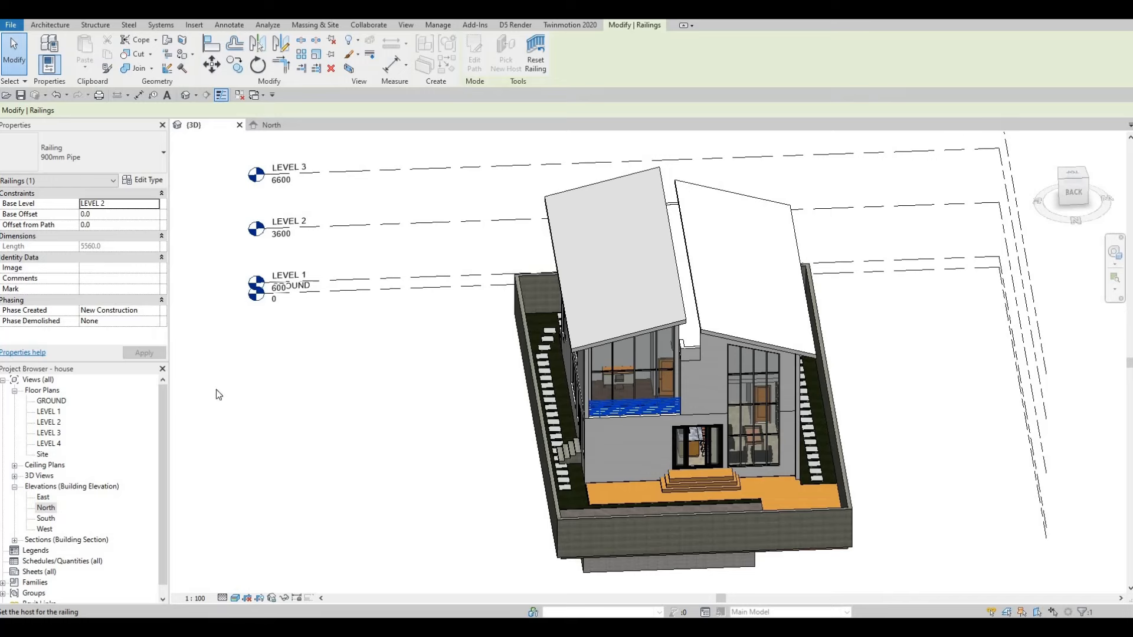
key("Escape")
key("Escape")
key("Escape")
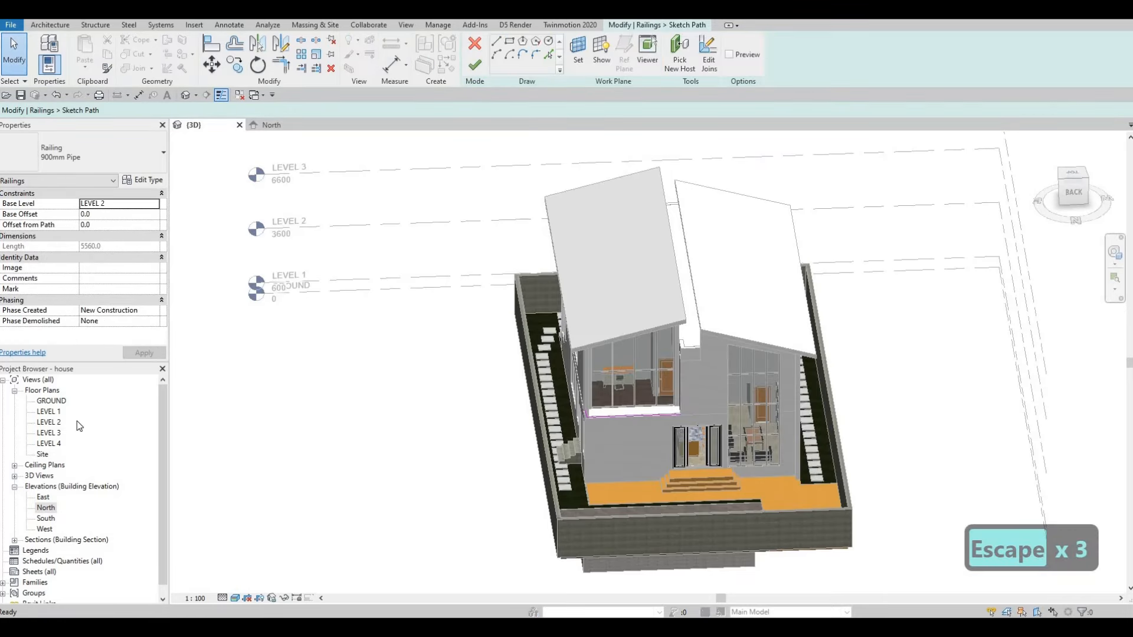
double_click(50, 422)
scroll(696, 321, "up", 5)
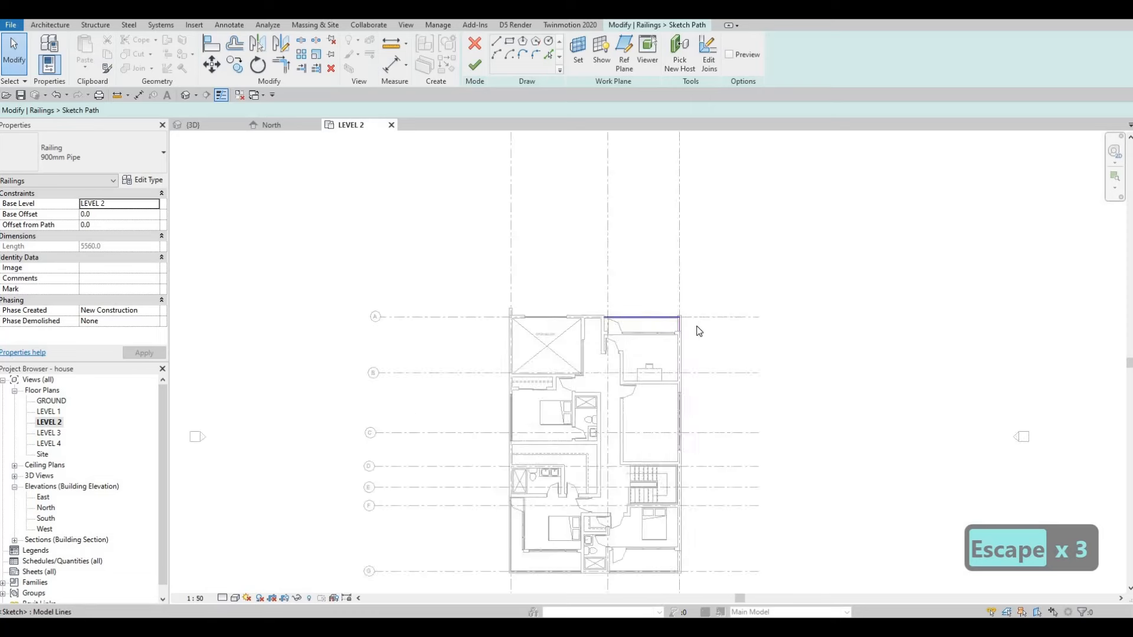
left_click(695, 334)
key("Delete")
scroll(685, 298, "up", 5)
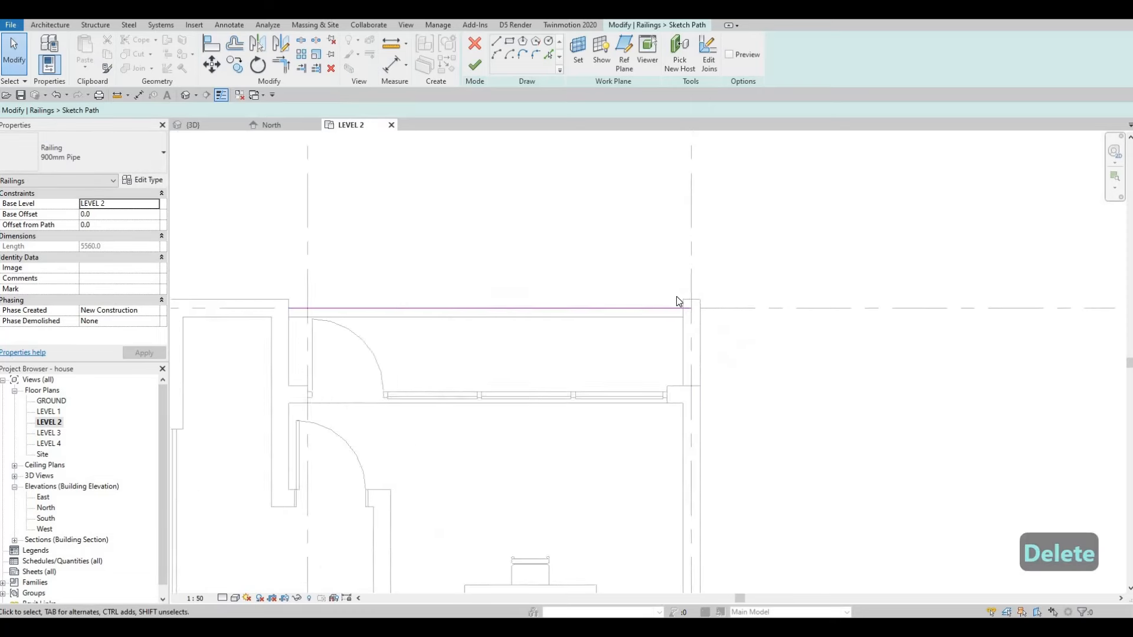
Shorten the remaining railing path line to 4560 at the side wall's inner face, finish the sketch and return to the 3D view.
left_click(691, 295)
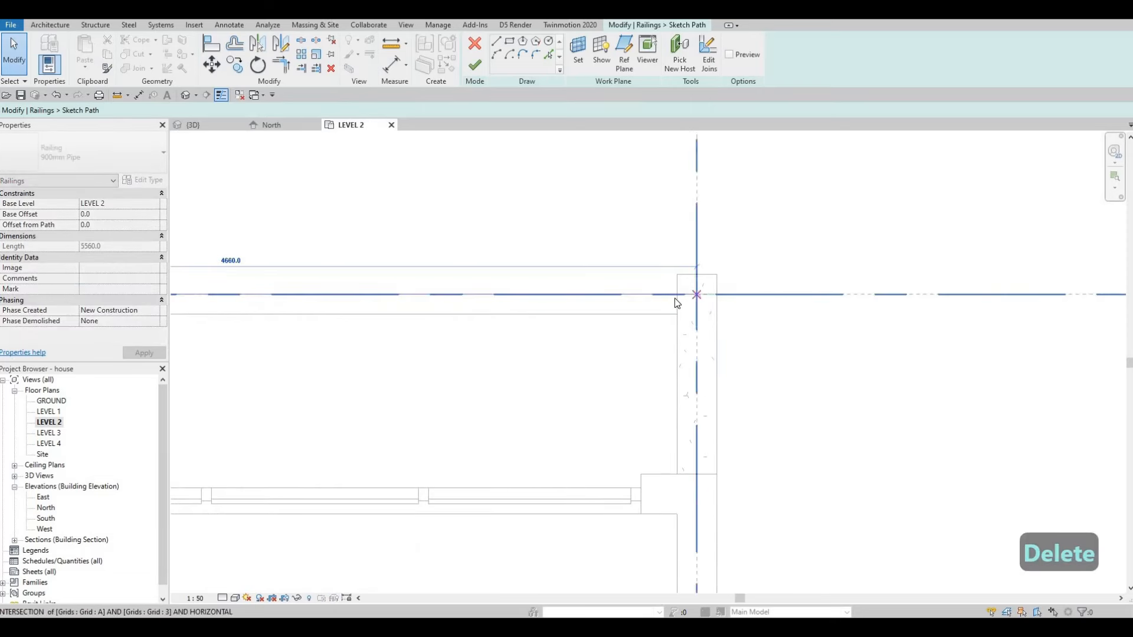
scroll(544, 334, "down", 3)
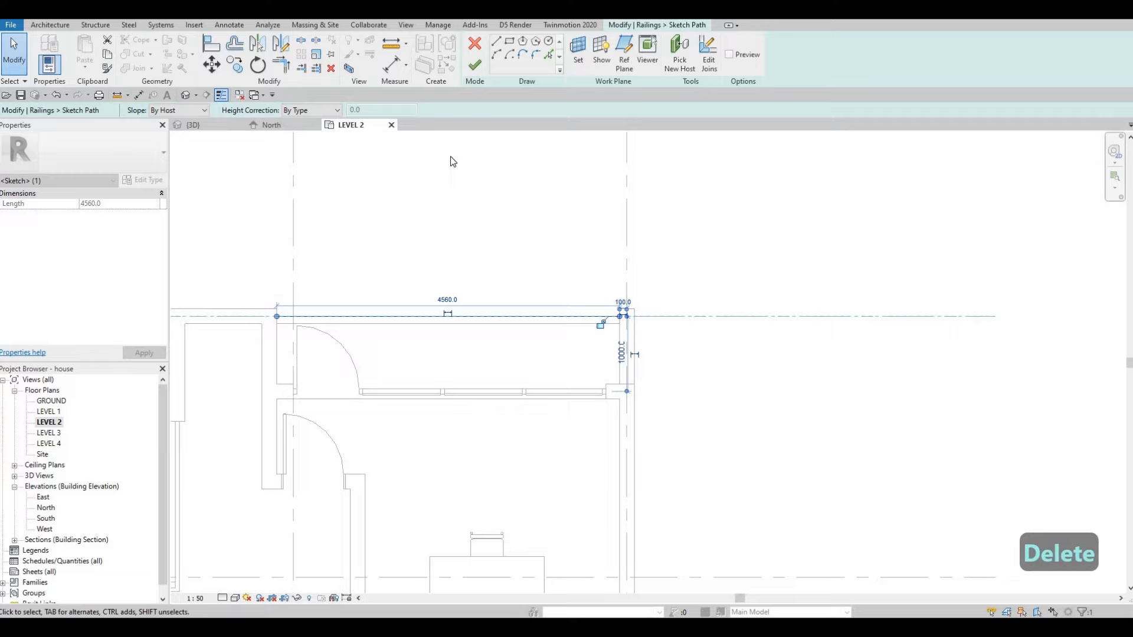
left_click(475, 65)
left_click(210, 124)
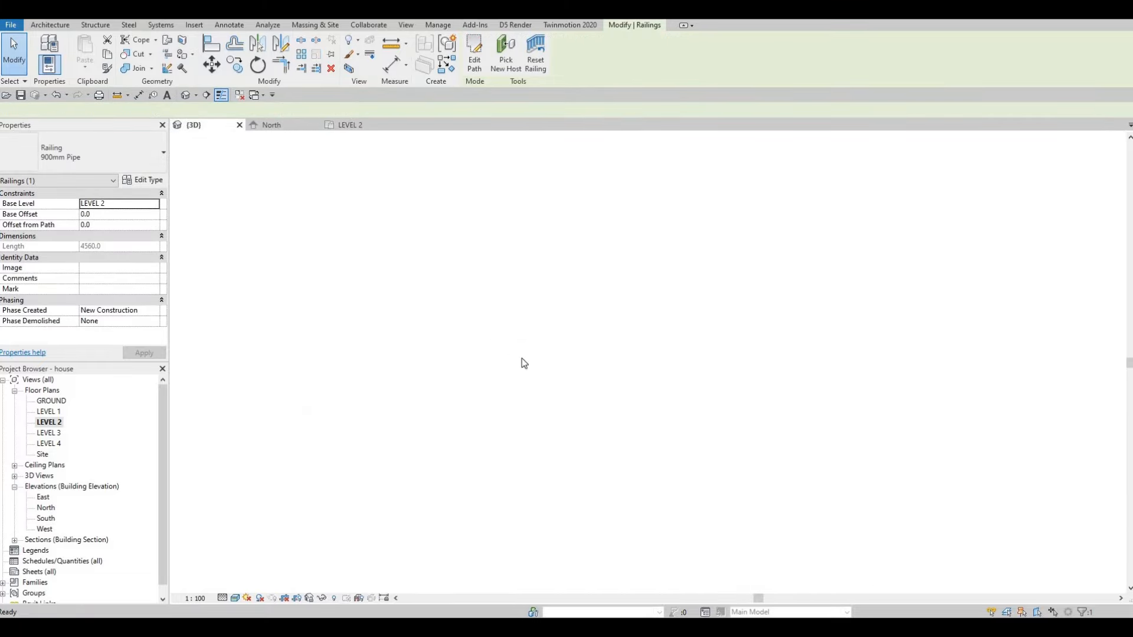
Examine the rear balcony railing, the tall curtain wall and the new framing extrusions from several angles.
key("Escape")
middle_click_drag(609, 338, 592, 419, "shift")
scroll(630, 406, "up", 5)
key("Escape")
scroll(599, 381, "down", 3)
scroll(578, 405, "up", 3)
middle_click_drag(460, 378, 640, 377, "shift")
middle_click_drag(648, 373, 823, 472)
middle_click_drag(519, 374, 720, 392, "shift")
scroll(543, 383, "up", 2)
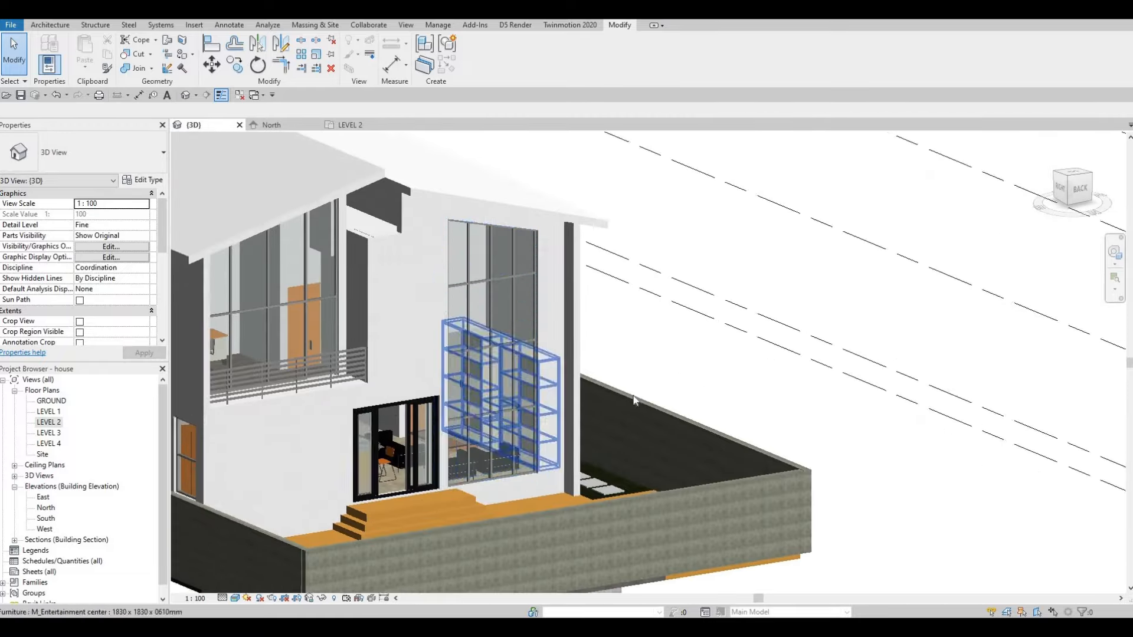
middle_click_drag(543, 383, 785, 390)
scroll(623, 396, "down", 3)
middle_click_drag(623, 396, 632, 300, "shift")
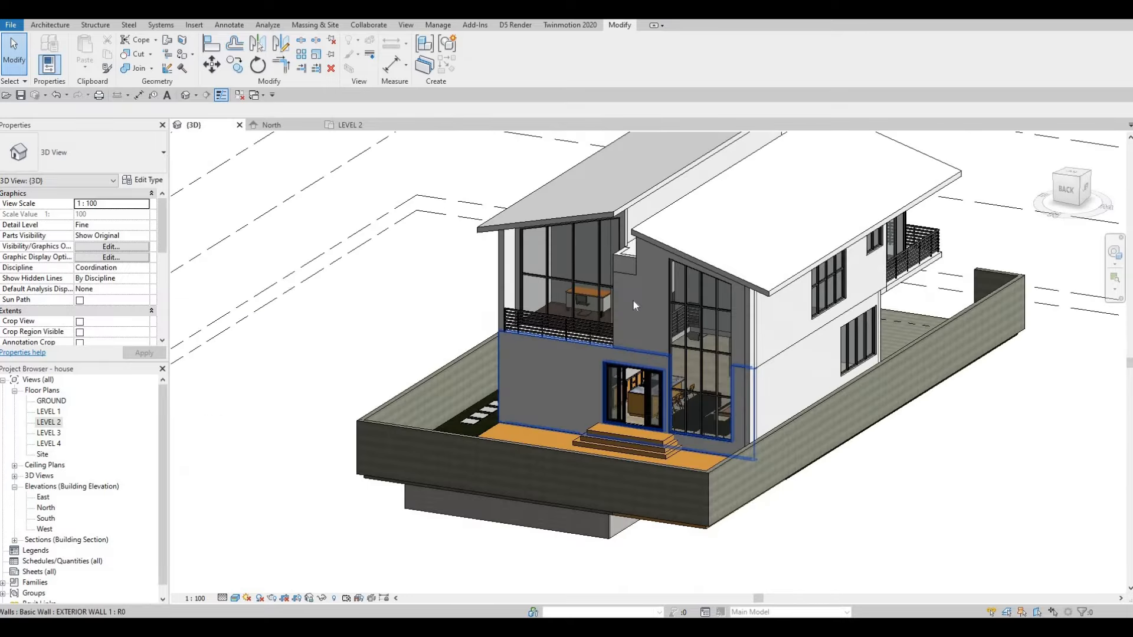
middle_click_drag(553, 404, 448, 354, "shift")
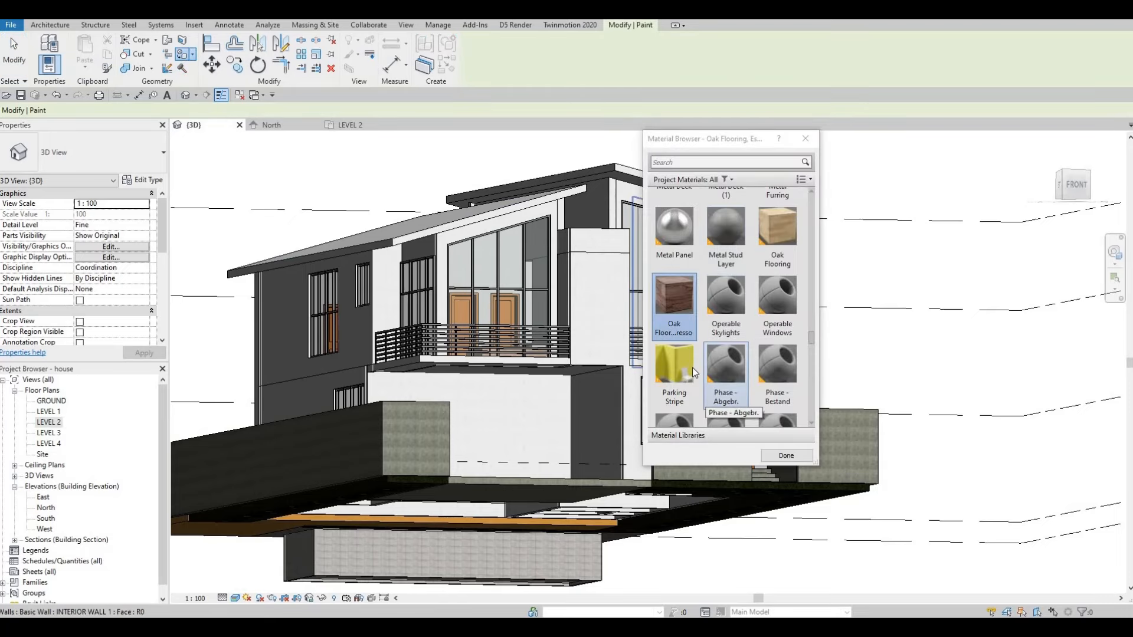
Choose the Parking Stripe material for painting and apply it to the projecting wall block between the front balconies.
left_click(692, 367)
middle_click_drag(543, 389, 557, 501, "shift")
left_click(615, 371)
Paint the white side face of the projecting front block with Parking Stripe and finish painting.
middle_click_drag(614, 372, 210, 358, "shift")
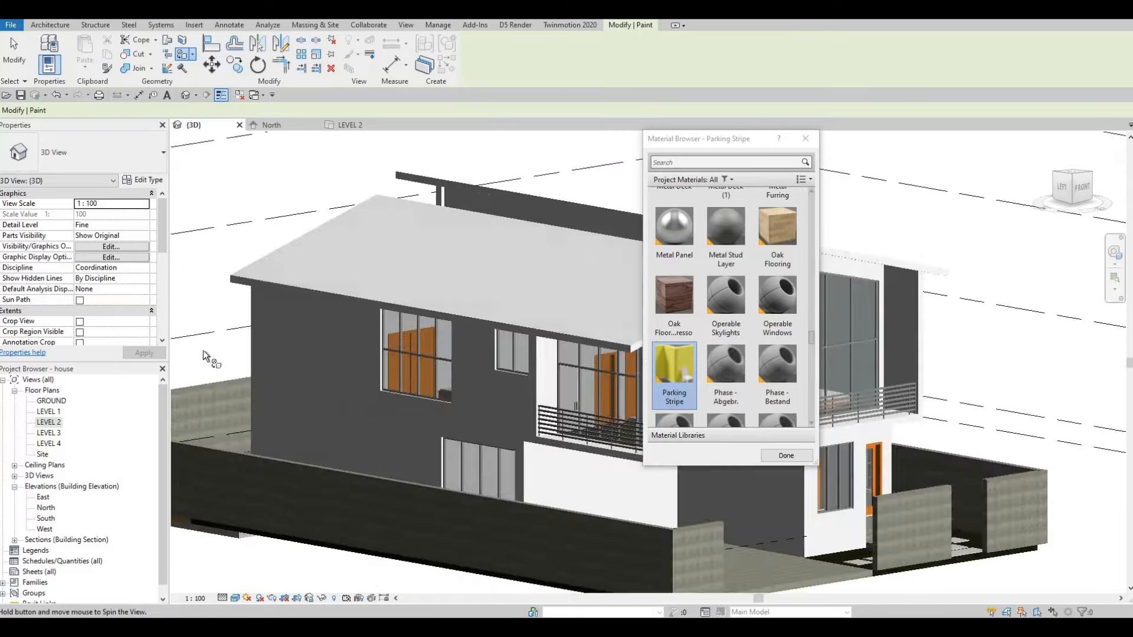
mouse_move(631, 354)
middle_mouse_down()
mouse_move(295, 328)
mouse_move(226, 386)
middle_mouse_up()
scroll(295, 329, "up", 2)
scroll(321, 295, "up", 2)
middle_click_drag(827, 218, 533, 291, "shift")
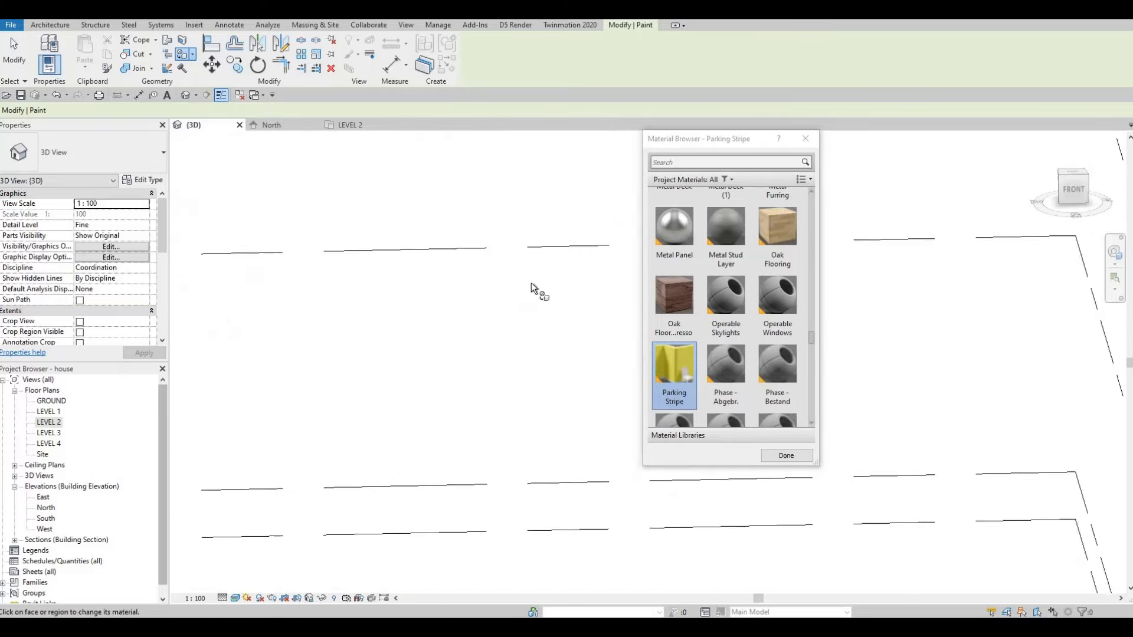
scroll(669, 264, "down", 1)
middle_click_drag(295, 283, 478, 324)
scroll(669, 265, "down", 3)
middle_click_drag(317, 285, 668, 220)
middle_click_drag(667, 221, 413, 236, "shift")
middle_click_drag(207, 236, 667, 233)
scroll(713, 227, "up", 1)
left_click(590, 285)
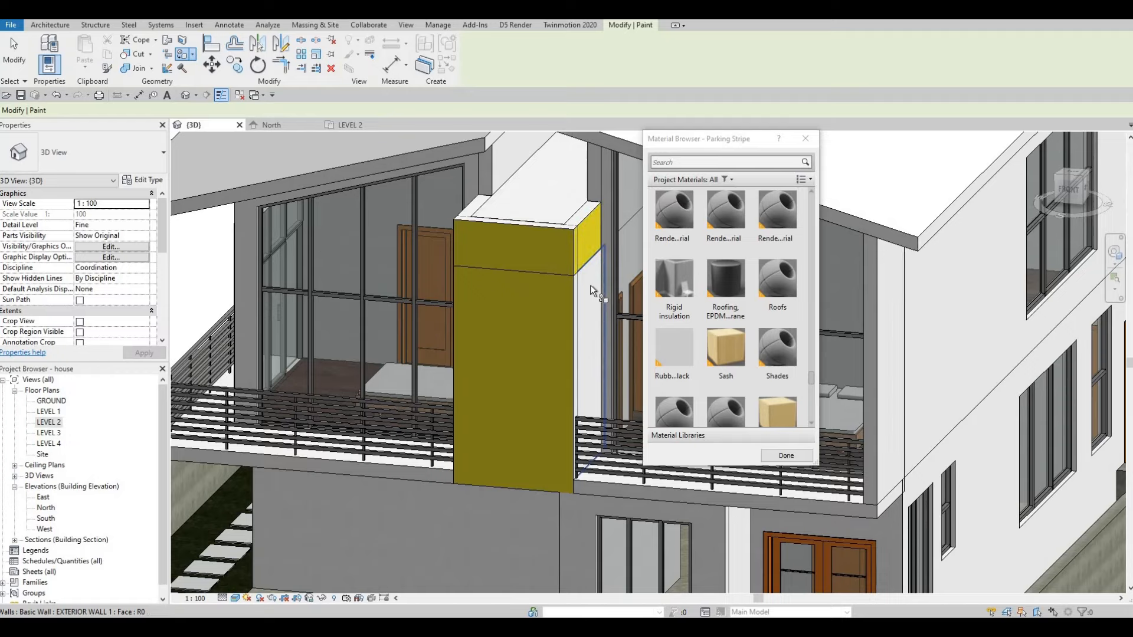
scroll(590, 280, "down", 5)
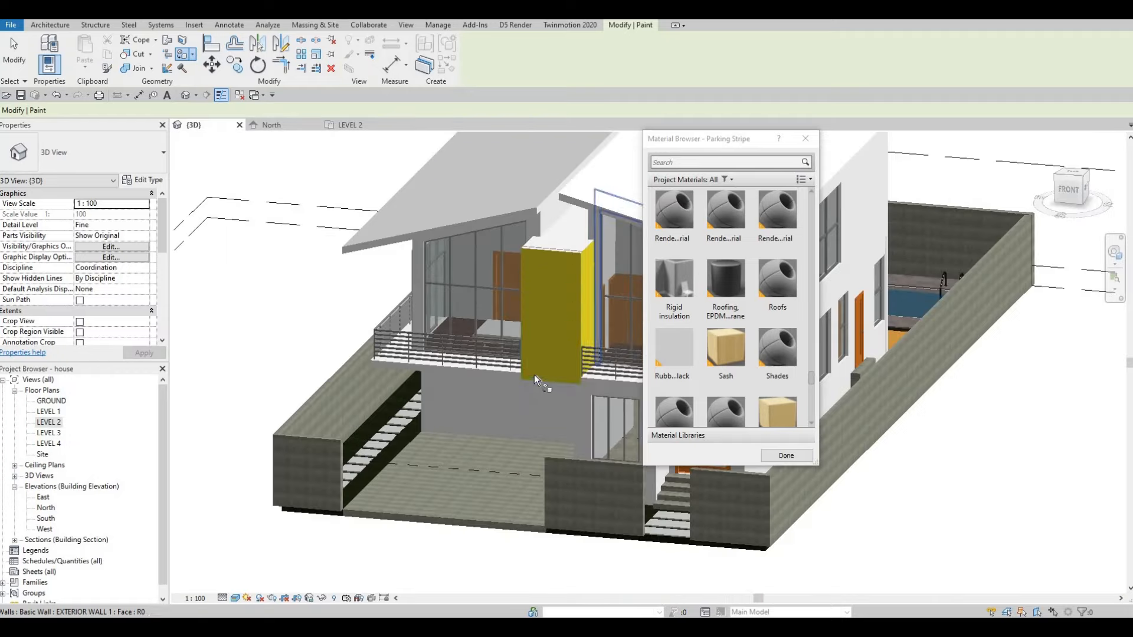
middle_click_drag(551, 317, 229, 204)
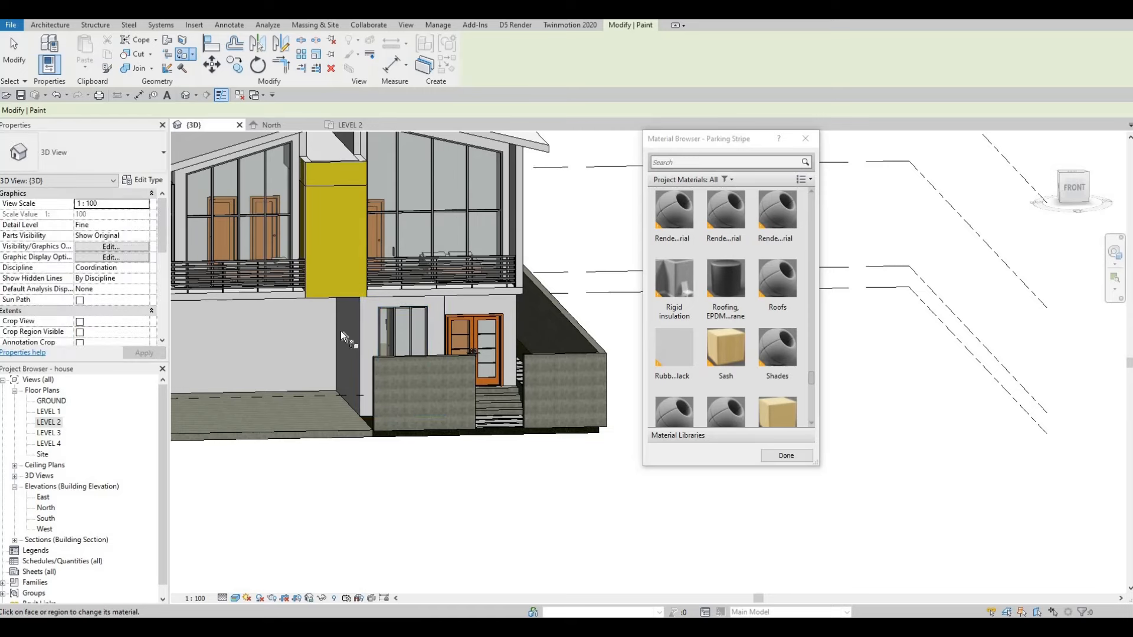
scroll(338, 330, "down", 1)
middle_click_drag(441, 369, 555, 407)
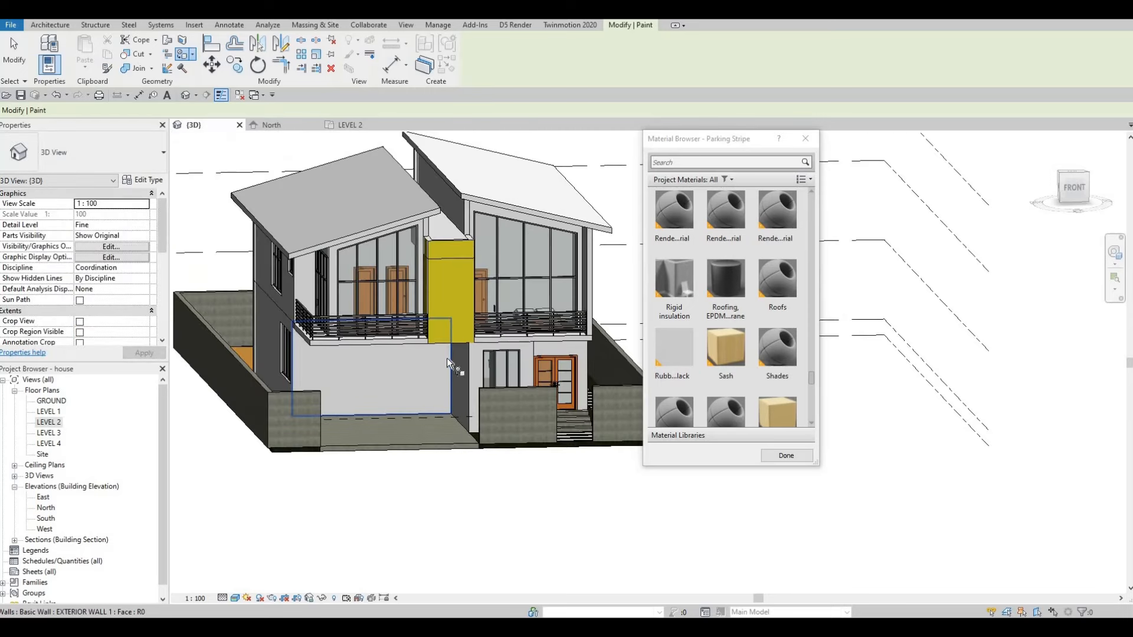
left_click(785, 455)
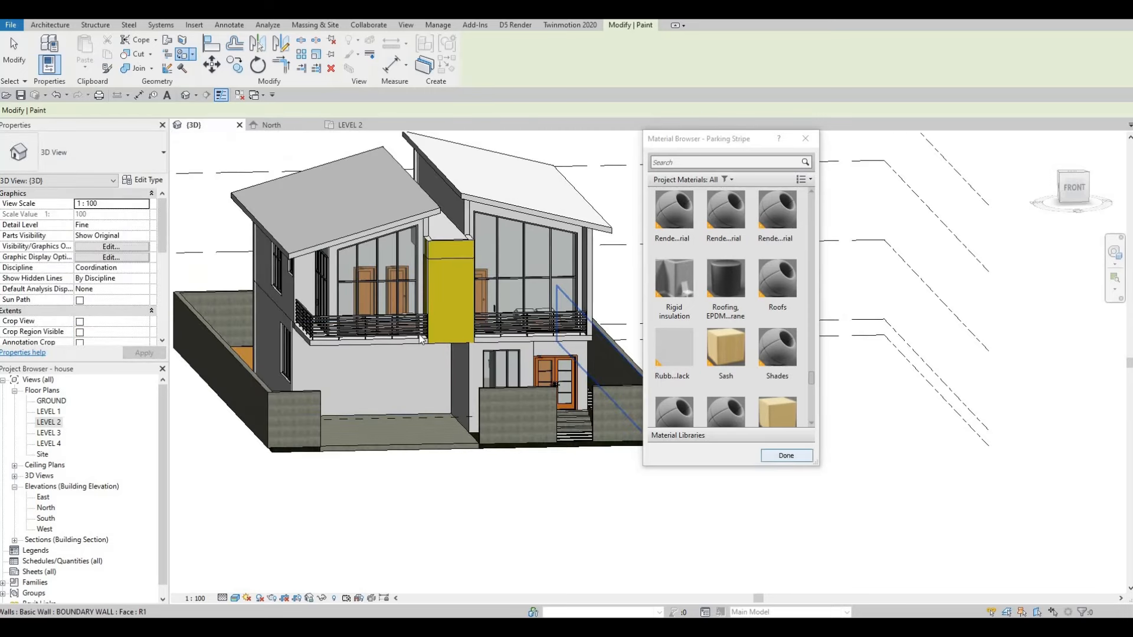
Pick the sweep path along the front balcony's outer vertical wall edge, its front slab edge and the adjoining side slab edge.
mouse_move(743, 201)
middle_mouse_down("shift")
mouse_move(707, 183)
mouse_move(690, 260)
middle_mouse_up("shift")
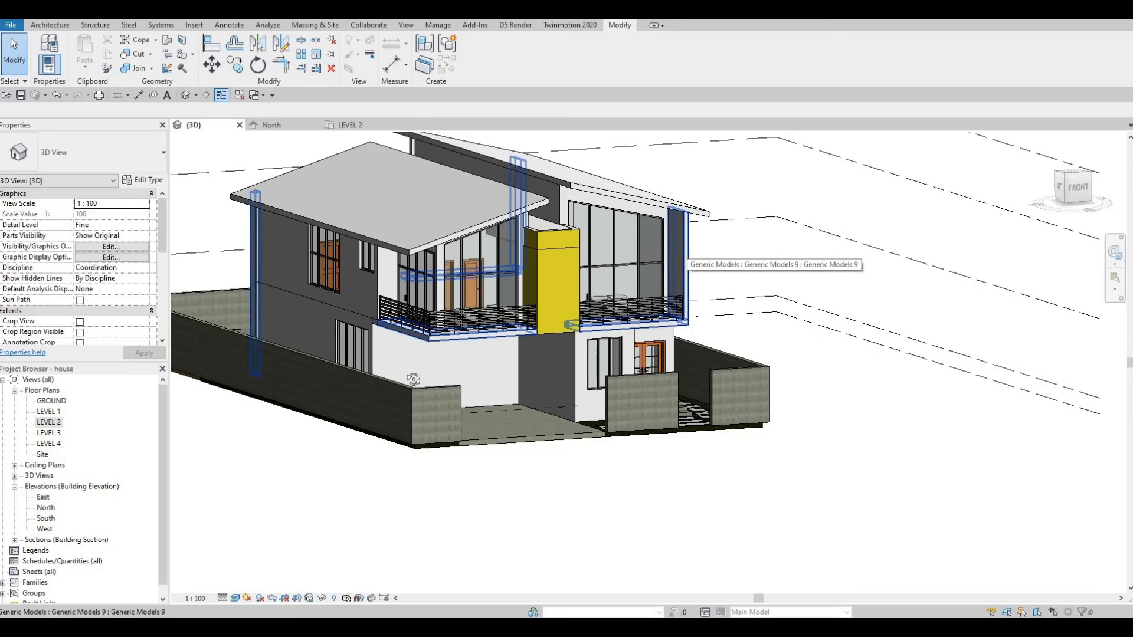
middle_click_drag(493, 283, 578, 327, "shift")
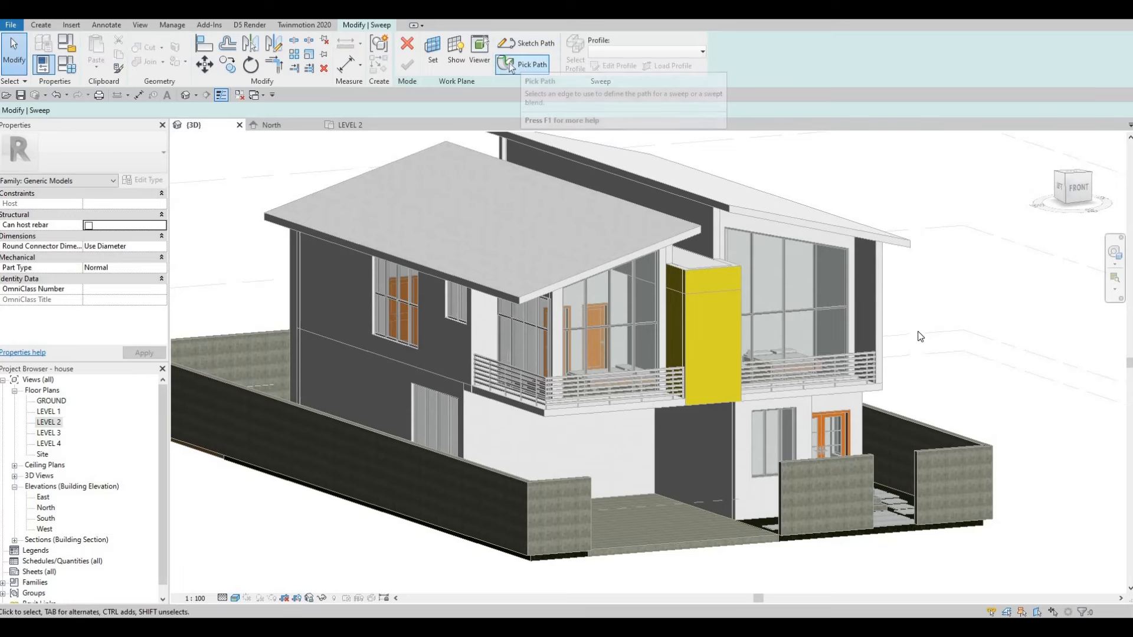
left_click(519, 65)
scroll(856, 264, "up", 3)
left_click(855, 268)
left_click(772, 420)
middle_click_drag(448, 466, 516, 481)
left_click(378, 454)
key("Escape")
key("Escape")
Trim the picked sweep path lines to meet at their corners and finish the path.
key("t")
key("r")
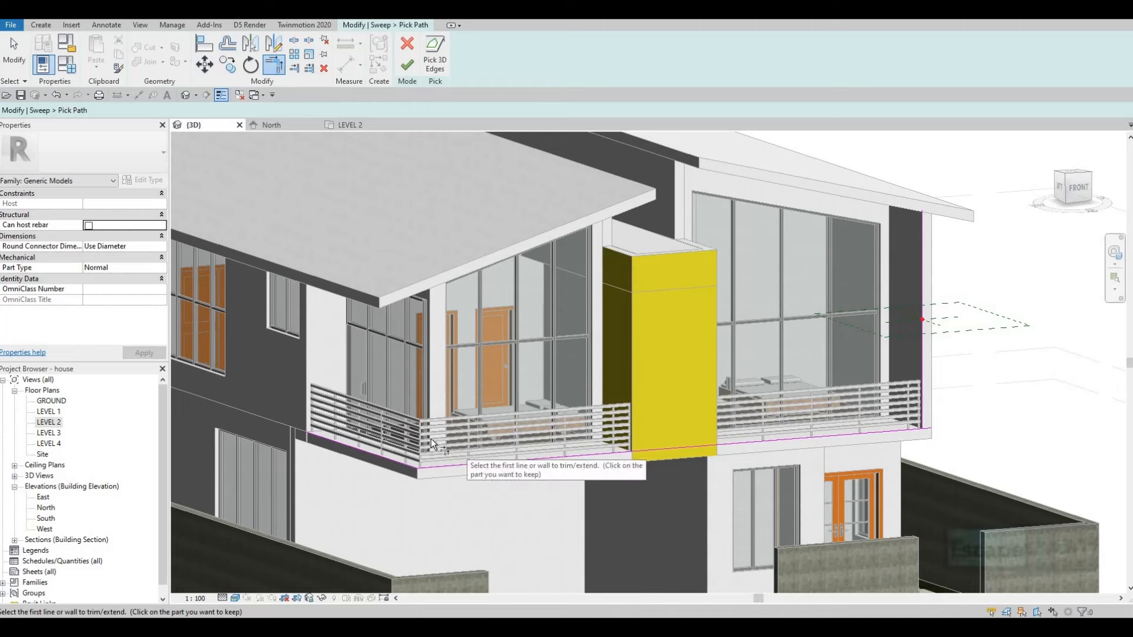
scroll(277, 418, "up", 5)
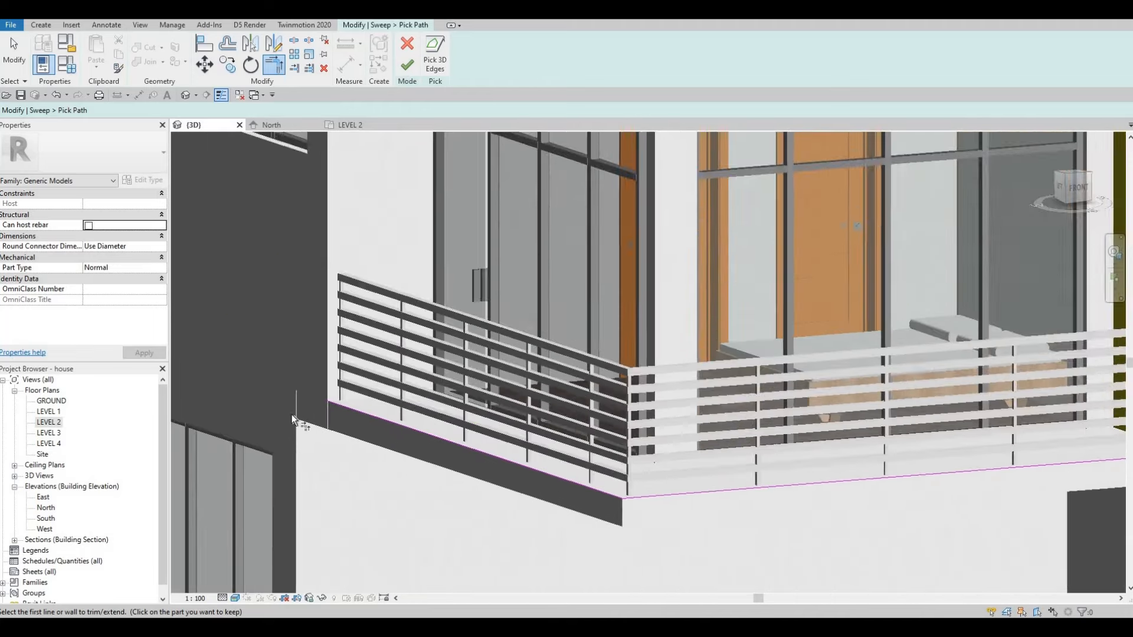
scroll(387, 419, "down", 6)
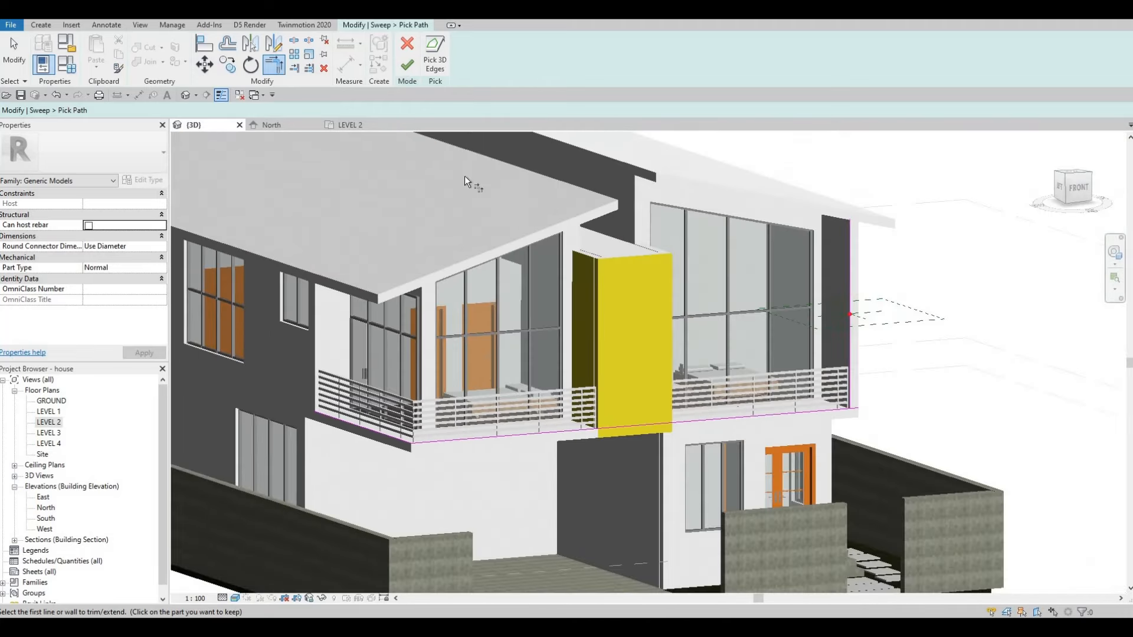
scroll(770, 375, "up", 5)
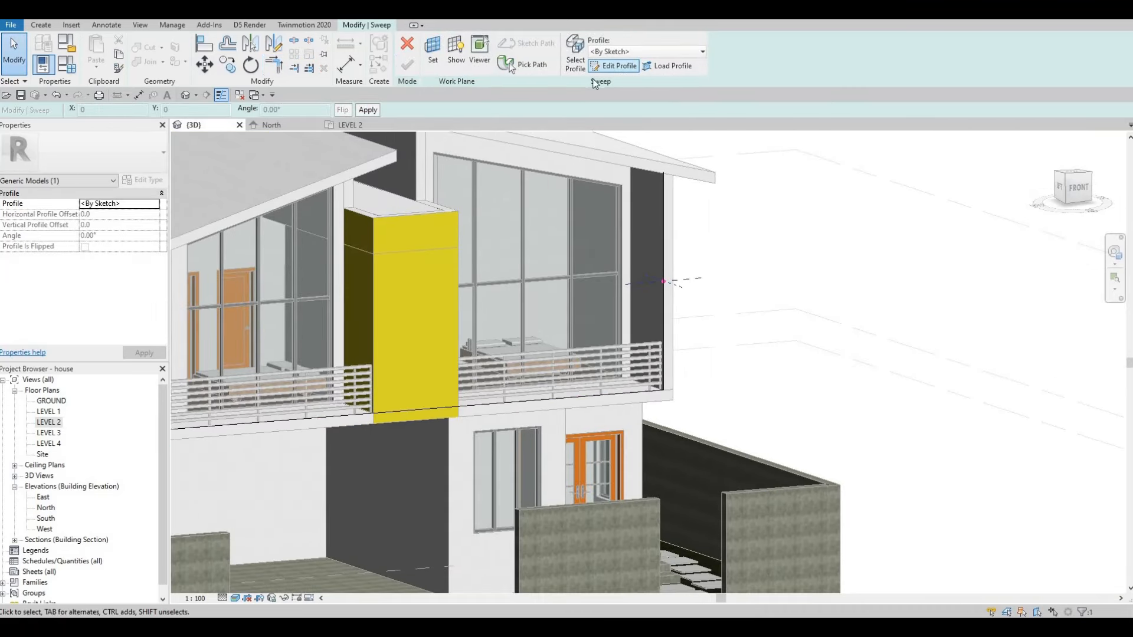
Edit the sweep profile and sketch a rectangle about 200 long starting at the path's reference point.
left_click(613, 65)
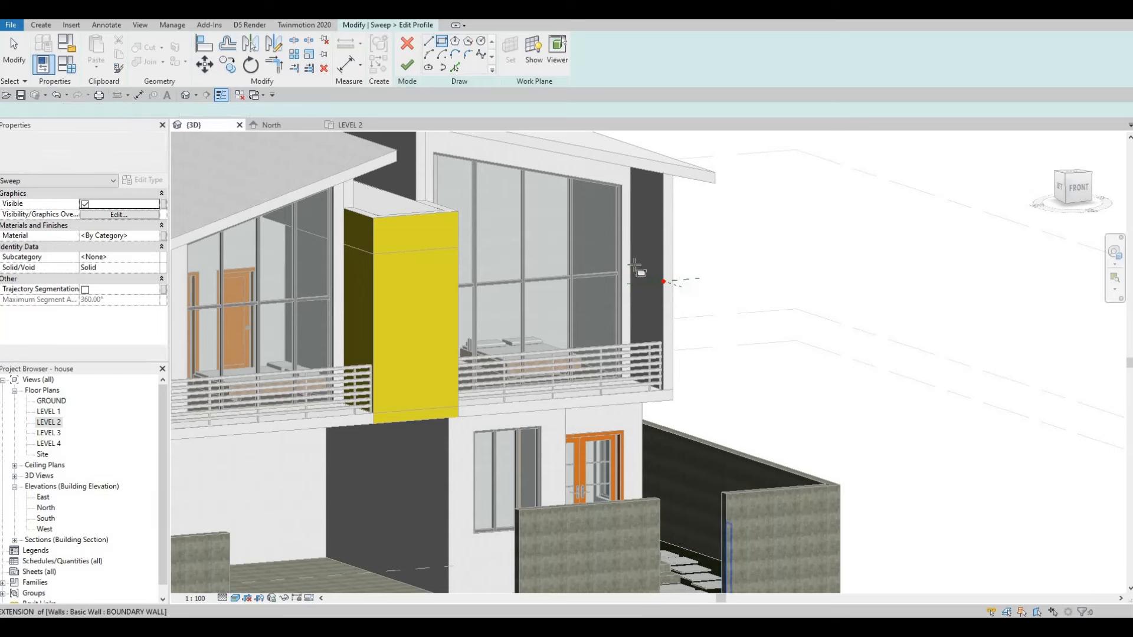
scroll(684, 288, "up", 4)
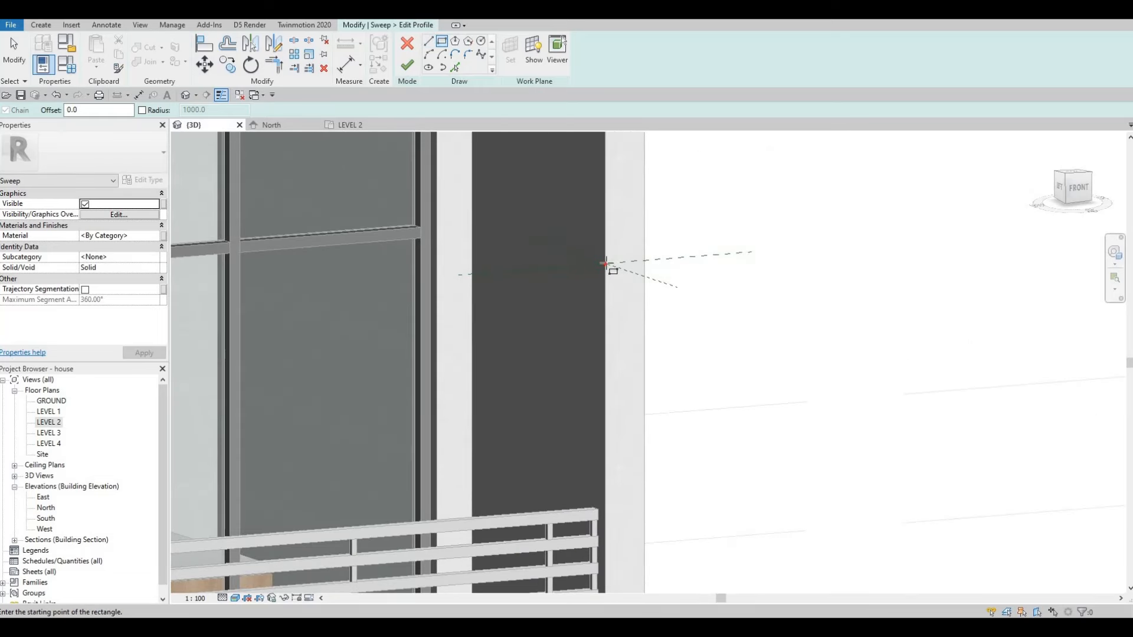
left_click(652, 274)
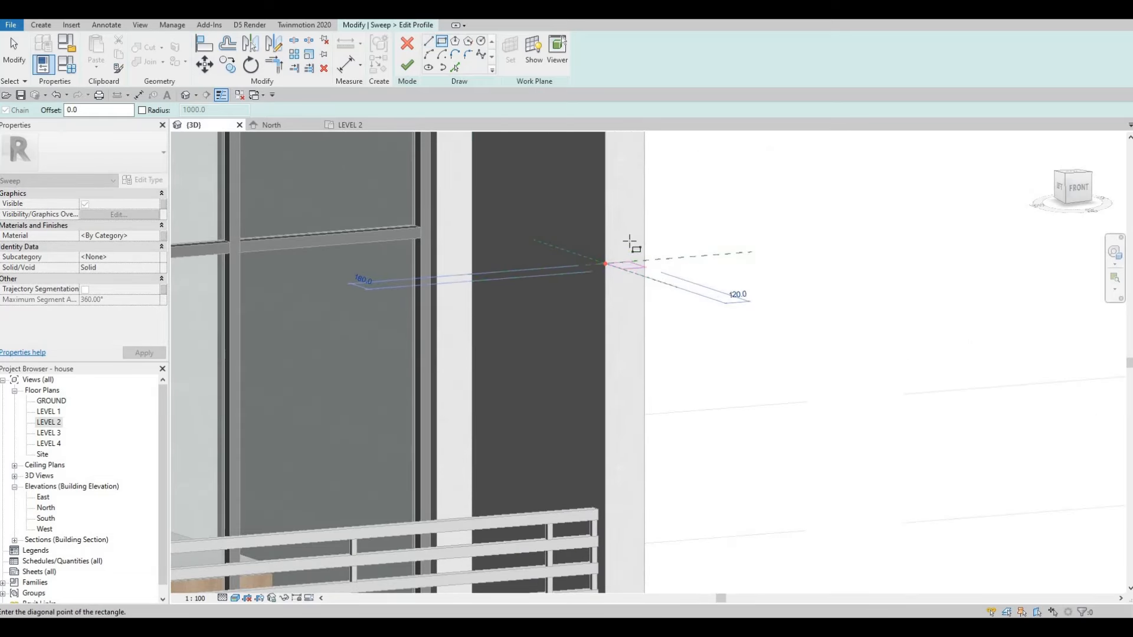
left_click(655, 265)
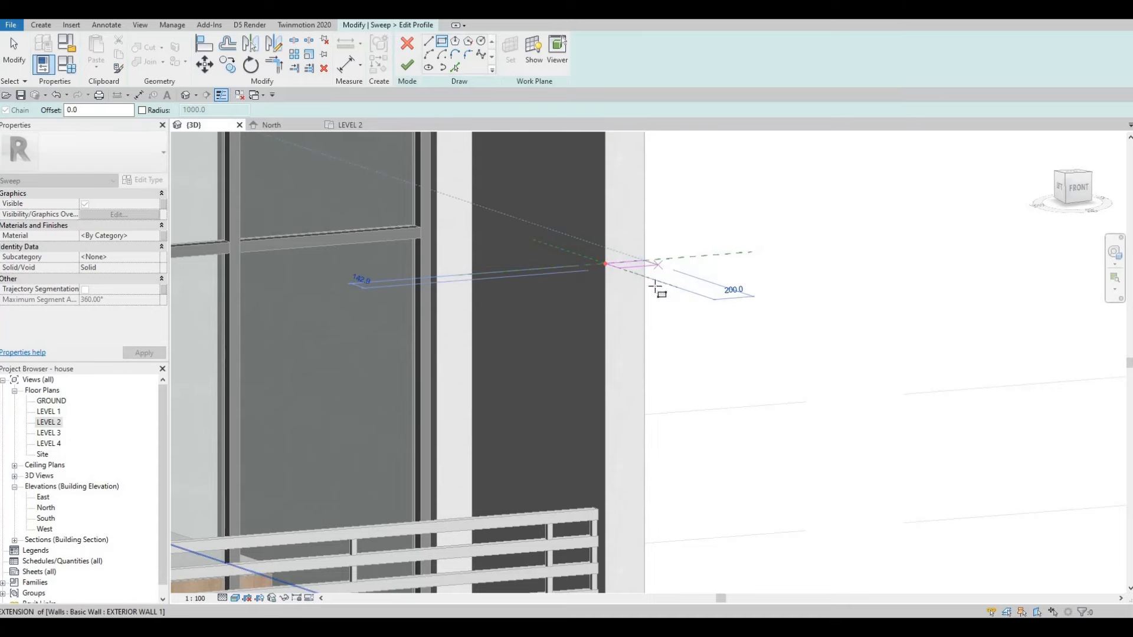
mouse_move(554, 405)
middle_mouse_down("shift")
mouse_move(661, 265)
mouse_move(671, 235)
middle_mouse_up("shift")
scroll(670, 236, "up", 4)
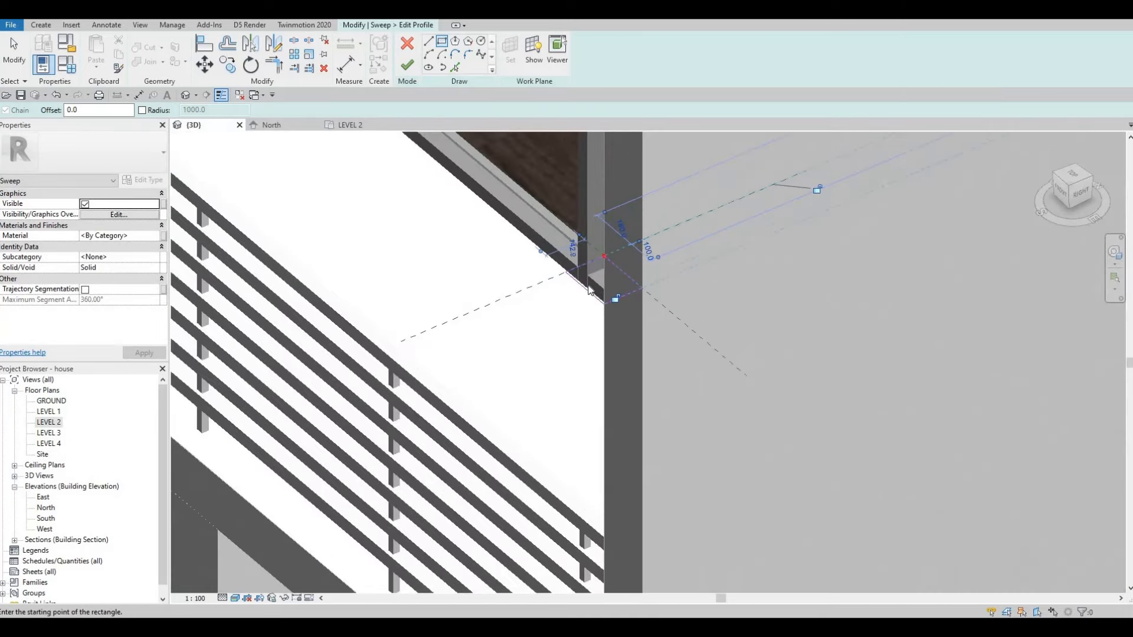
Set the profile rectangle's short side to 50.
key("Escape")
key("Escape")
scroll(555, 255, "up", 3)
left_click(562, 372)
left_click(621, 346)
type("50")
key("Return")
key("Escape")
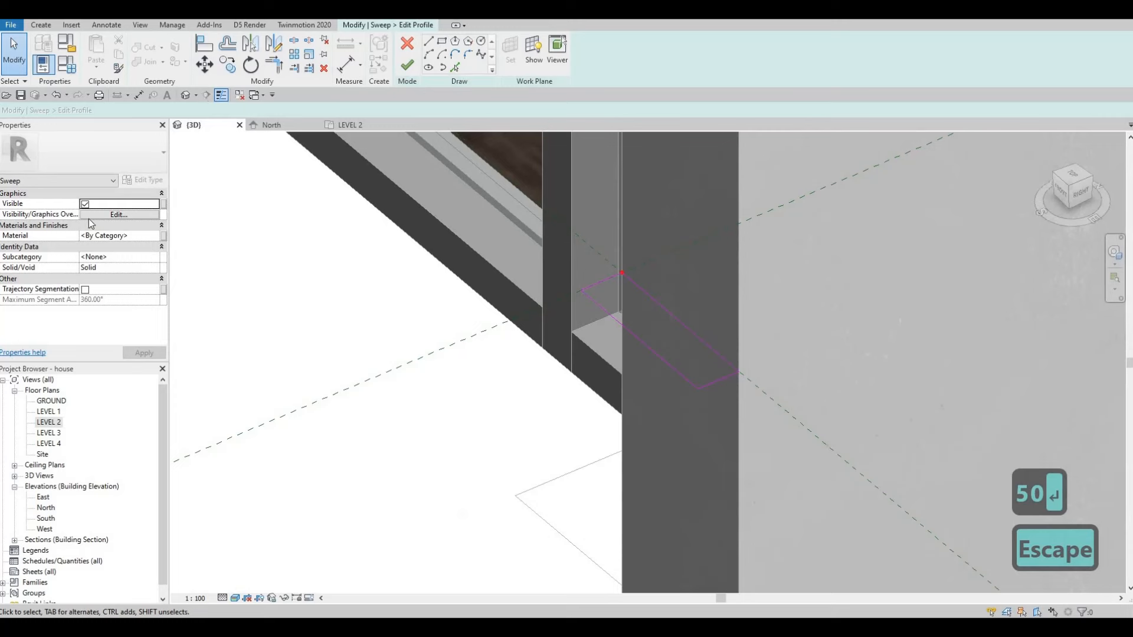
Assign the Gypsum Wall Board(3) material to the sweep.
left_click(155, 236)
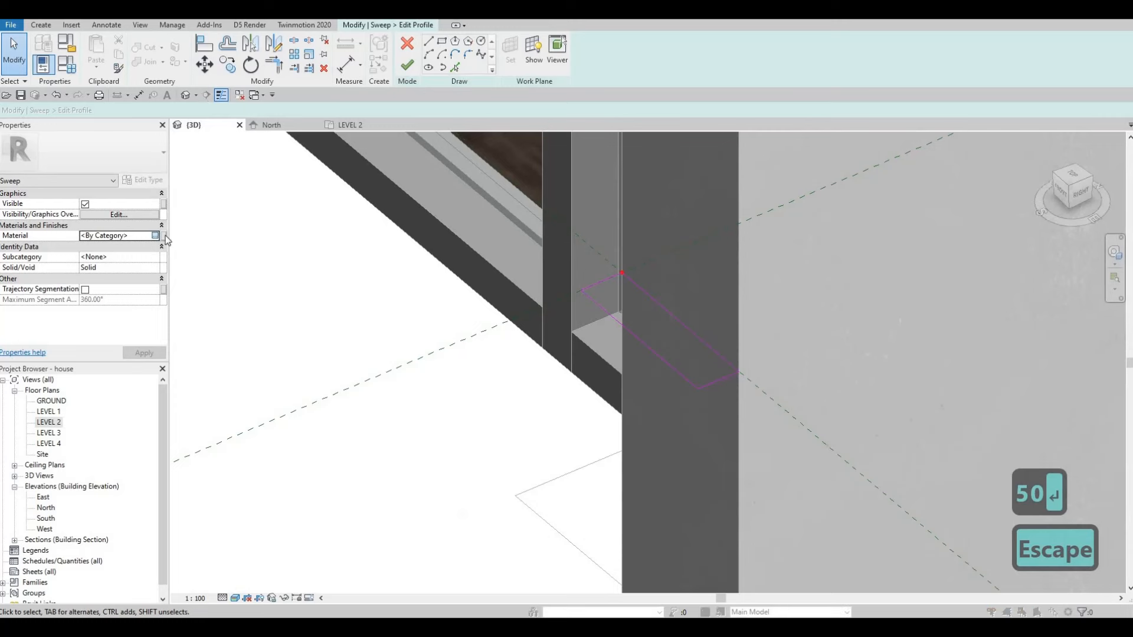
left_click(166, 236)
left_click(380, 105)
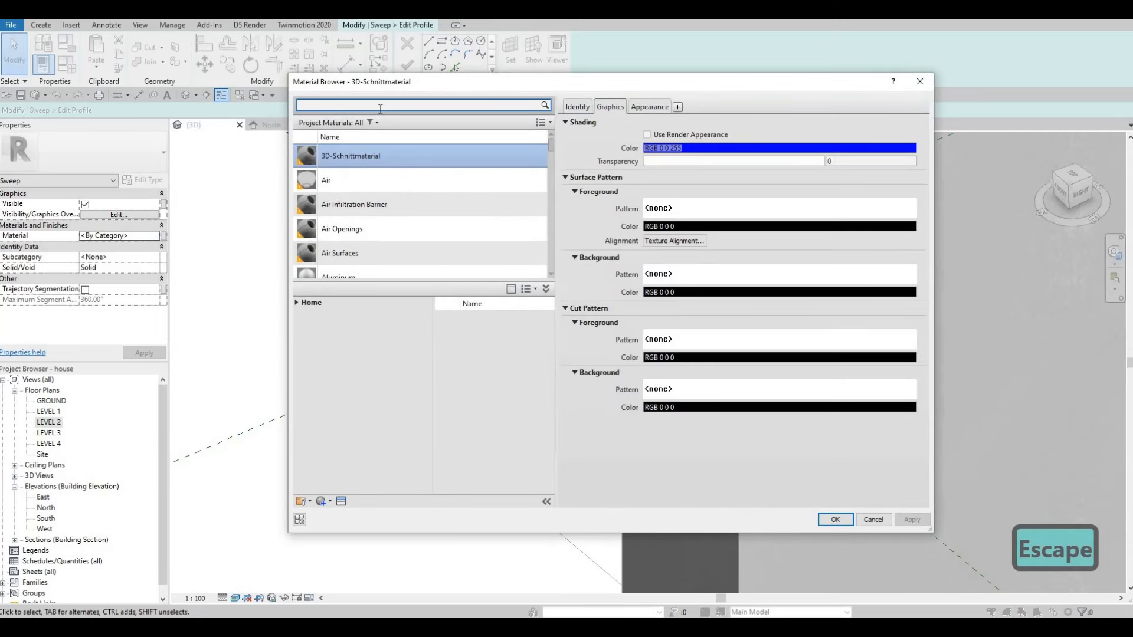
type("gyp")
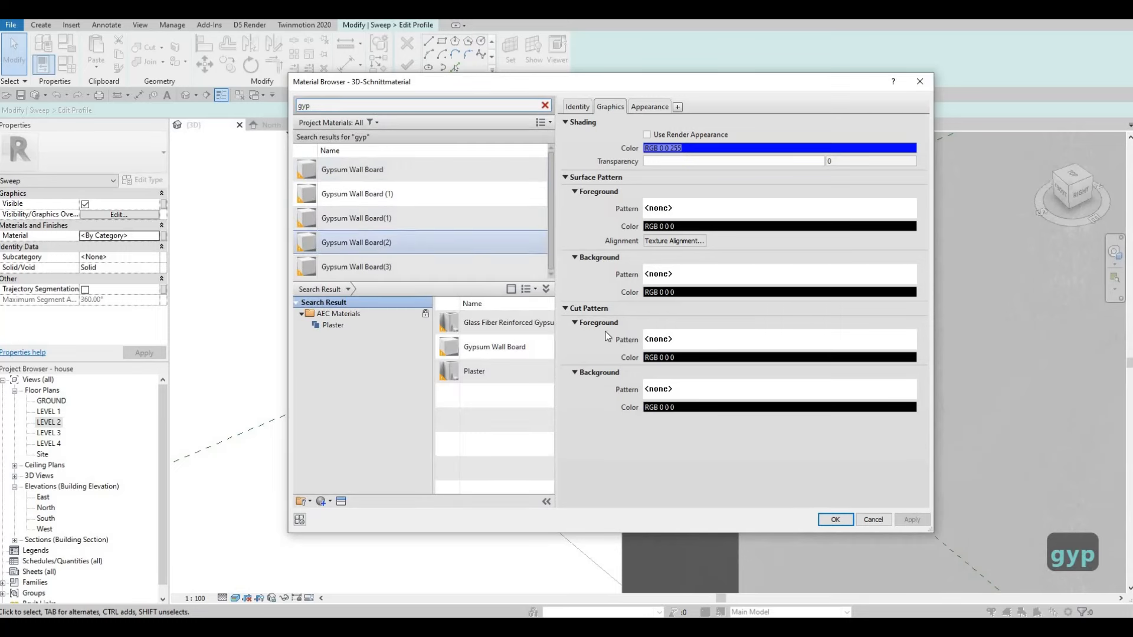
left_click(377, 266)
left_click(835, 519)
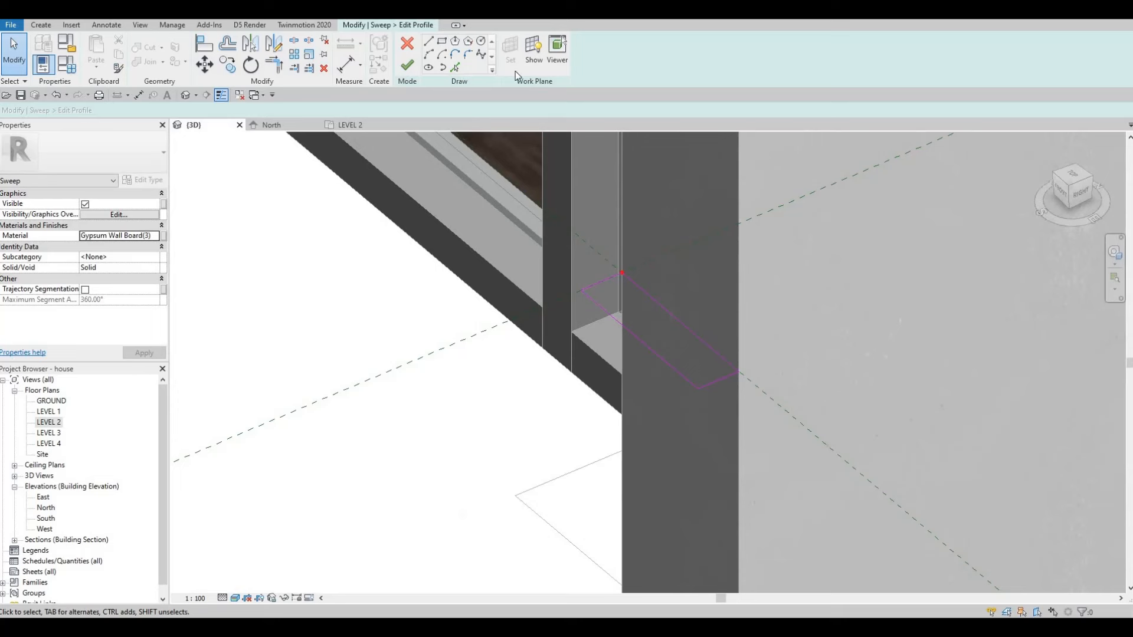
Sketch a small rectangle on the profile's long edge and set its near side 20 from the profile's short end.
left_click(457, 51)
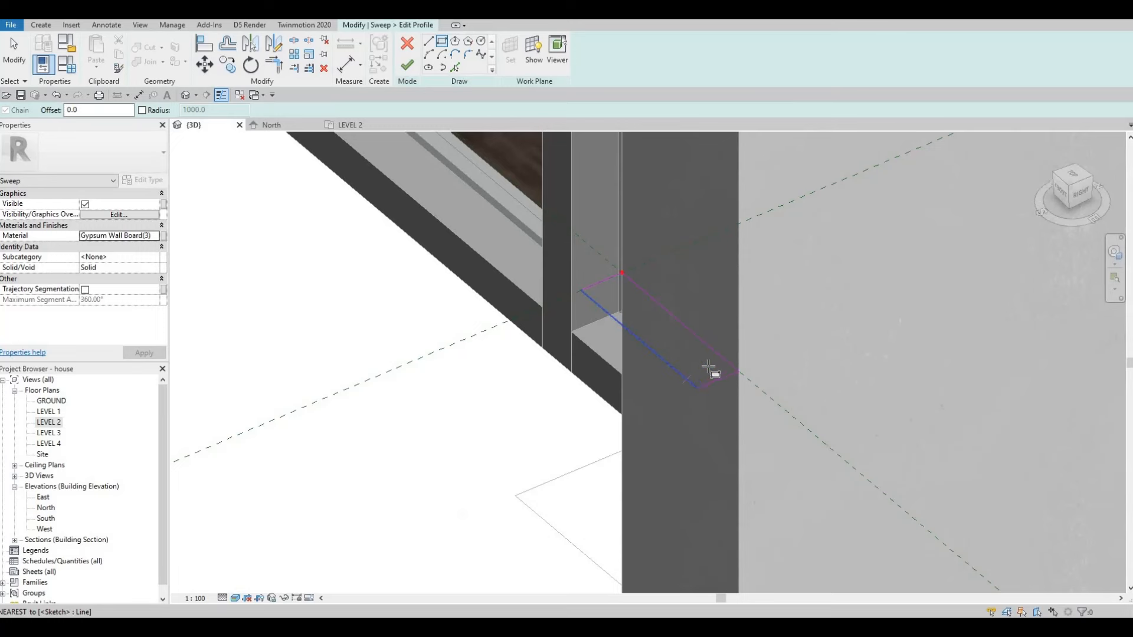
left_click(698, 387)
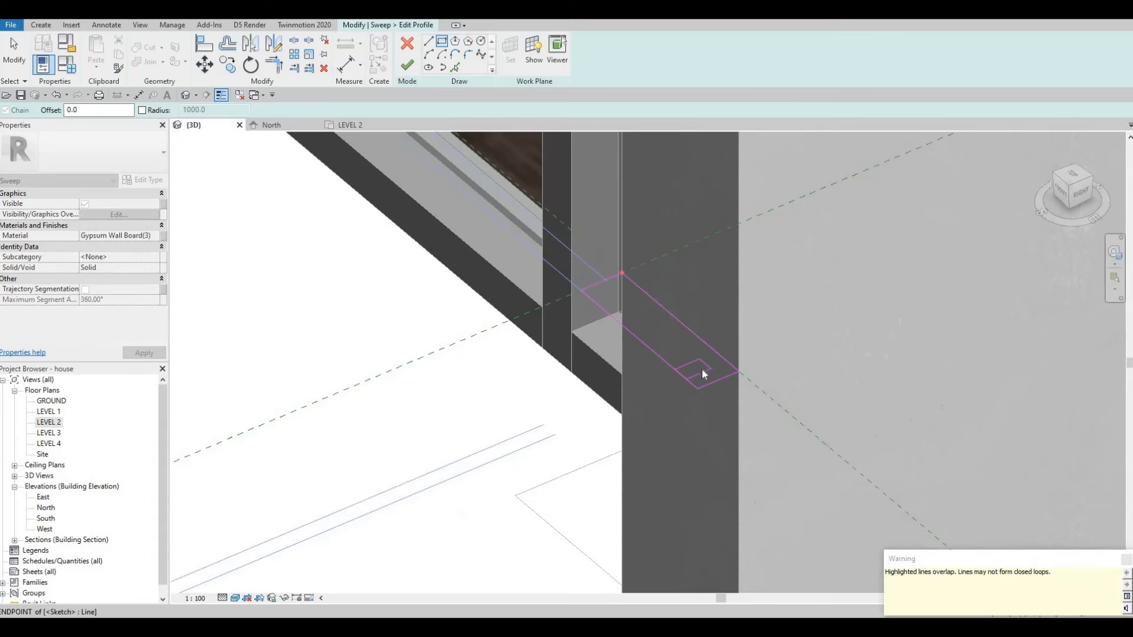
key("Escape")
scroll(702, 378, "up", 2)
key("Escape")
key("Escape")
left_click(676, 392)
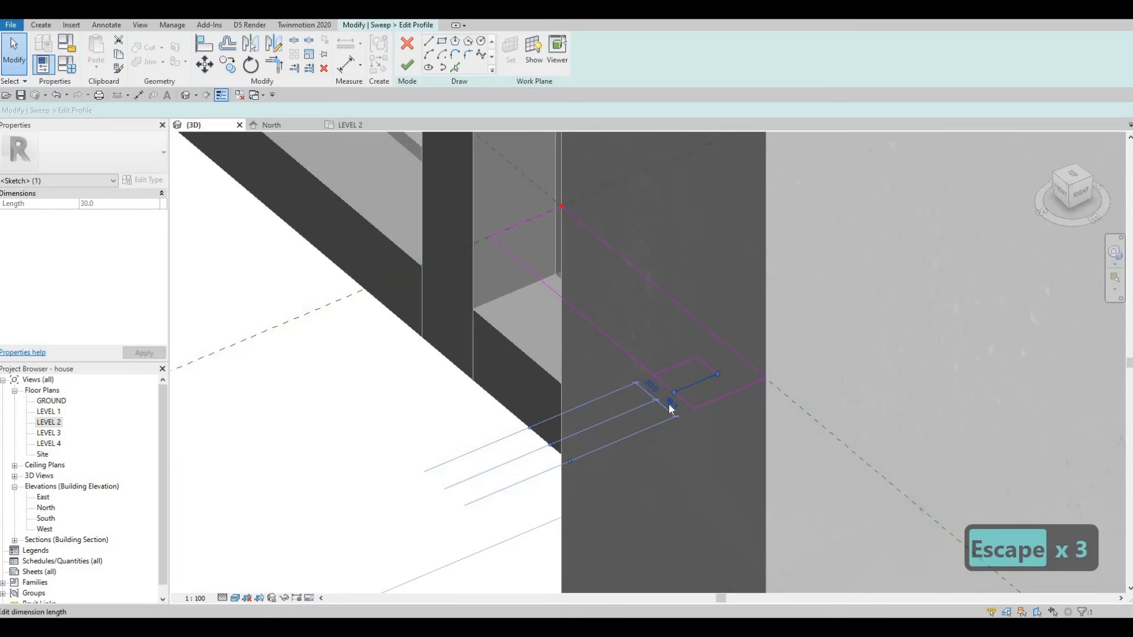
left_click(670, 405)
type("20")
key("Return")
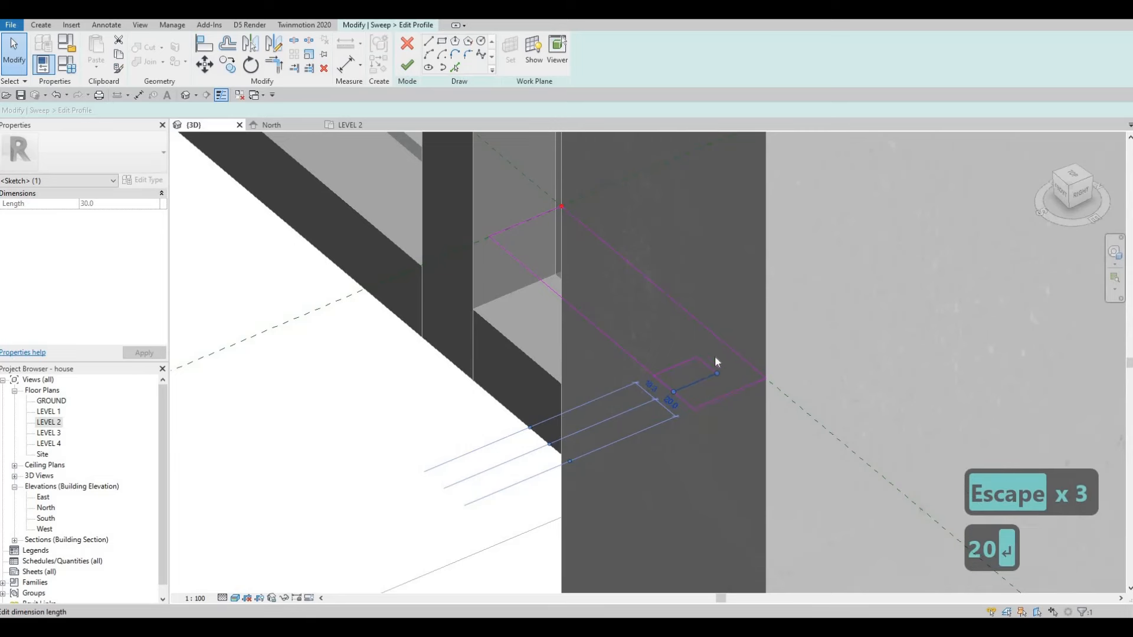
key("Escape")
key("Escape")
Set the small rectangle's depth into the profile to 20 and its width along the edge to 20.
left_click(701, 390)
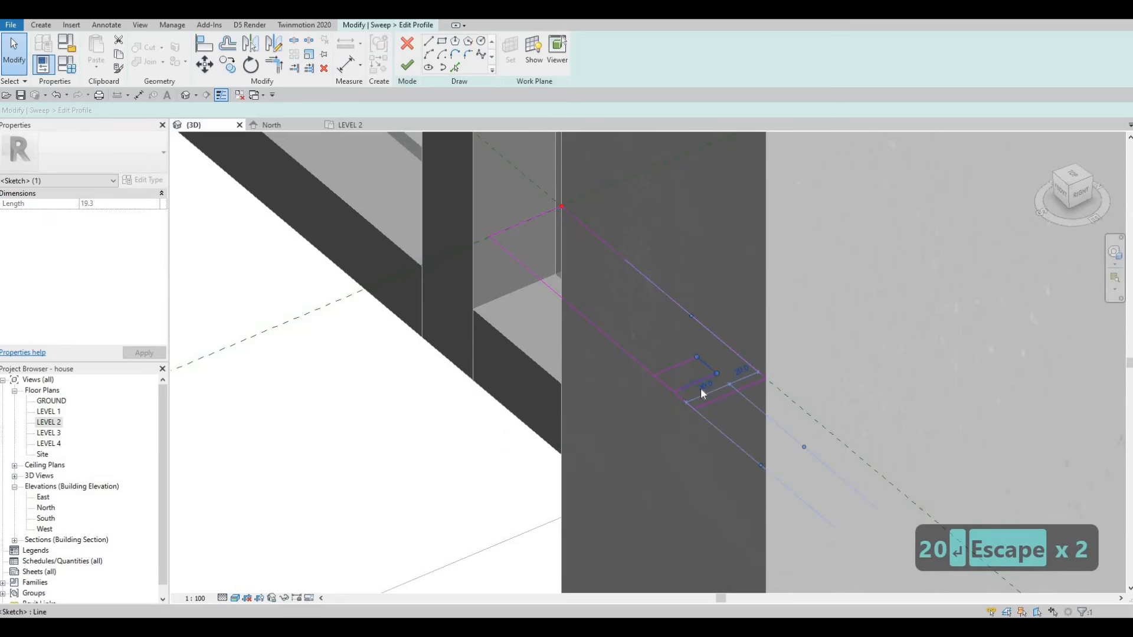
left_click(702, 387)
type("20")
key("Return")
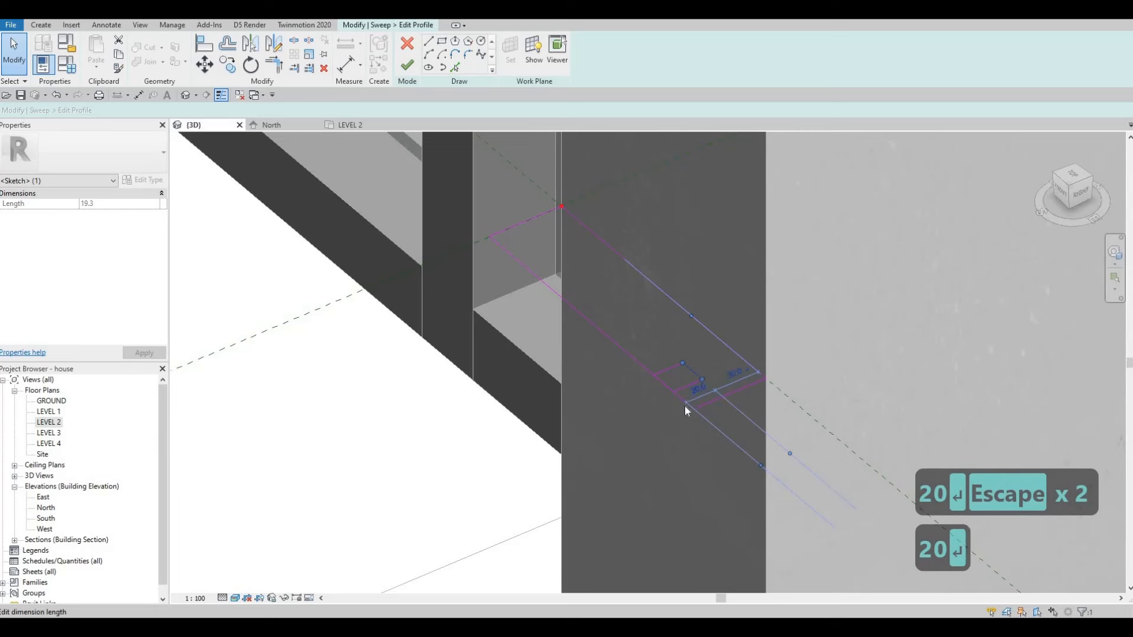
key("Escape")
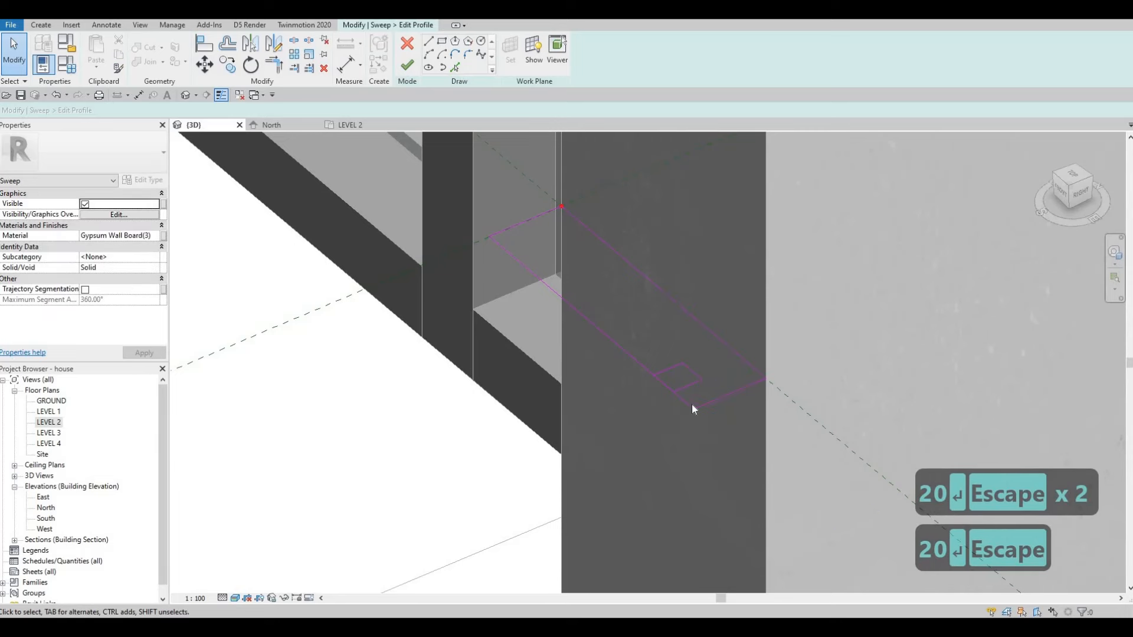
left_click(679, 370)
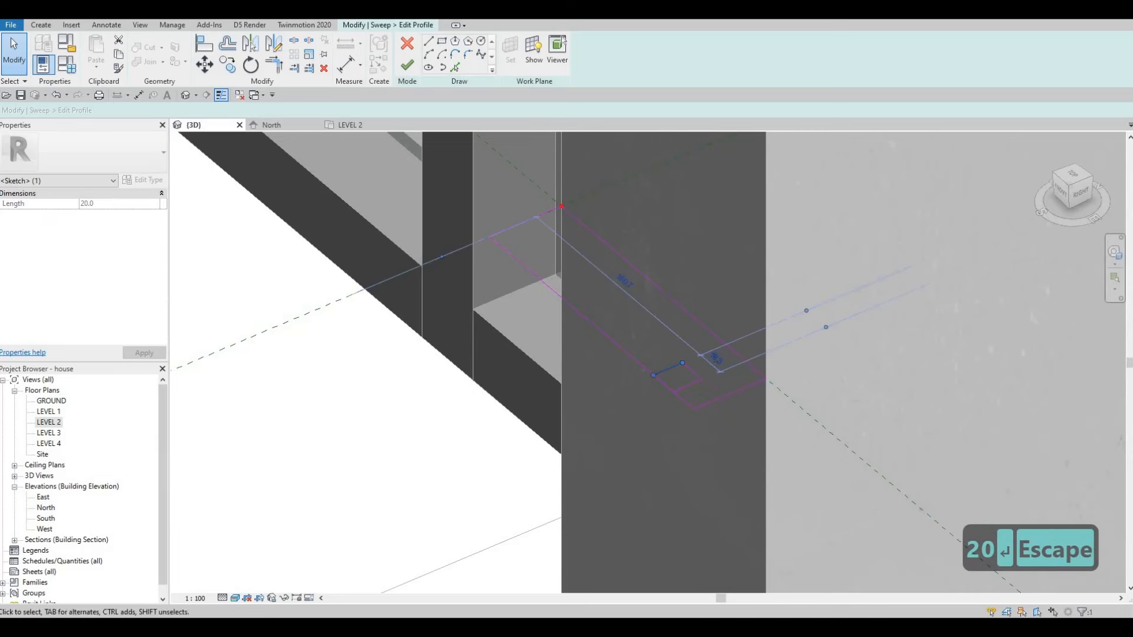
left_click(716, 357)
type("20")
key("Return")
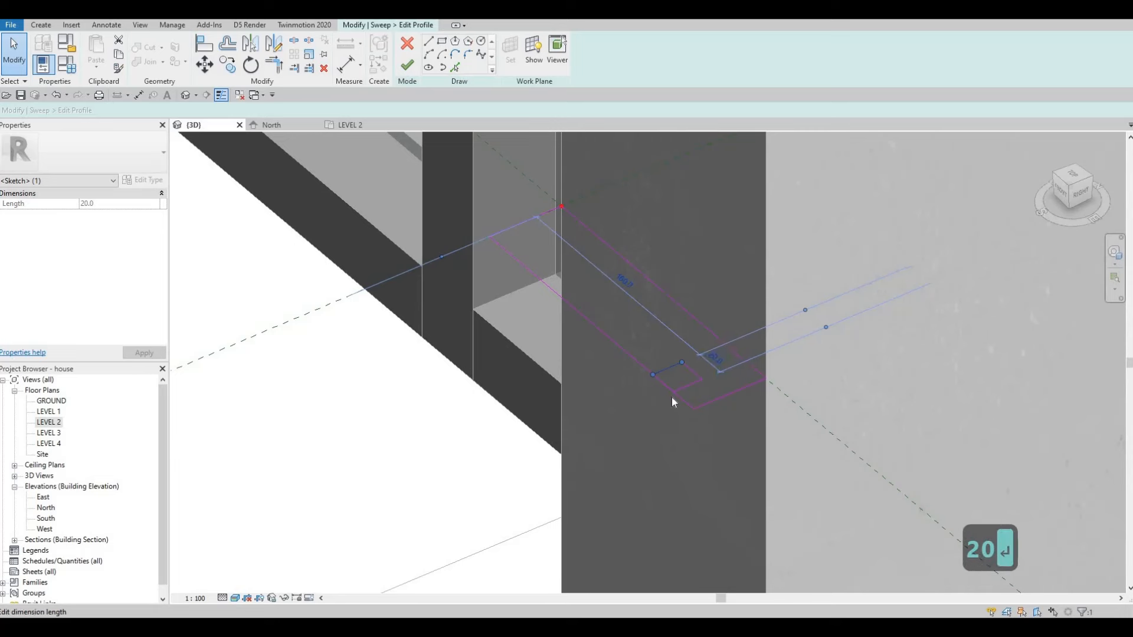
key("Escape")
key("Escape")
Remove the profile segments closing the small rectangle's mouth to form an open notch, and finish the profile and the sweep.
left_click(664, 387)
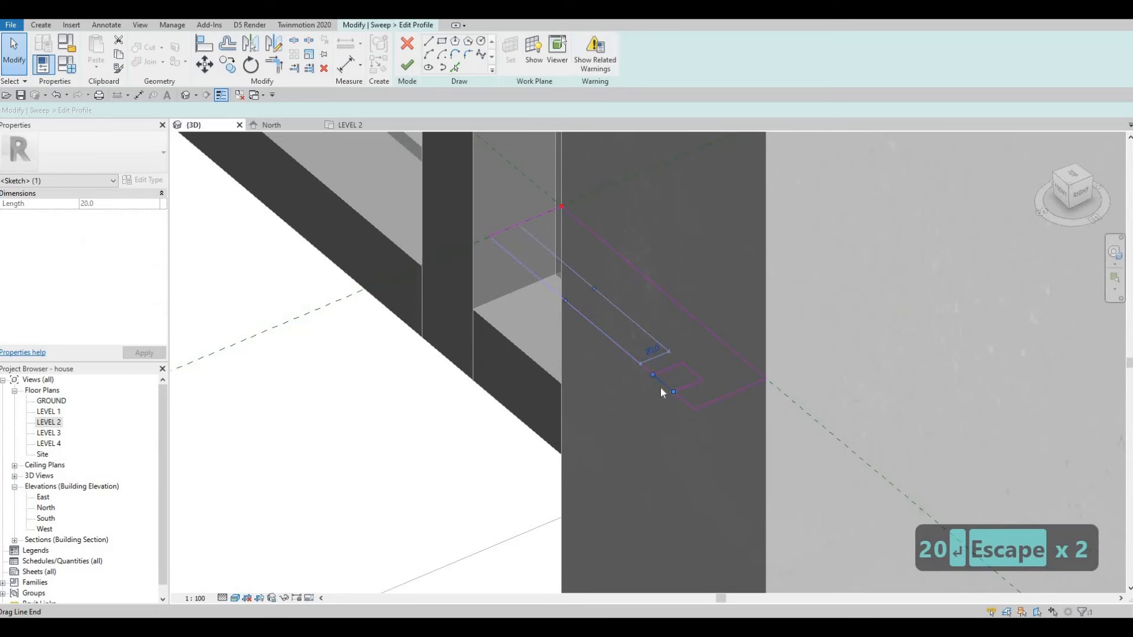
key("Delete")
key("s")
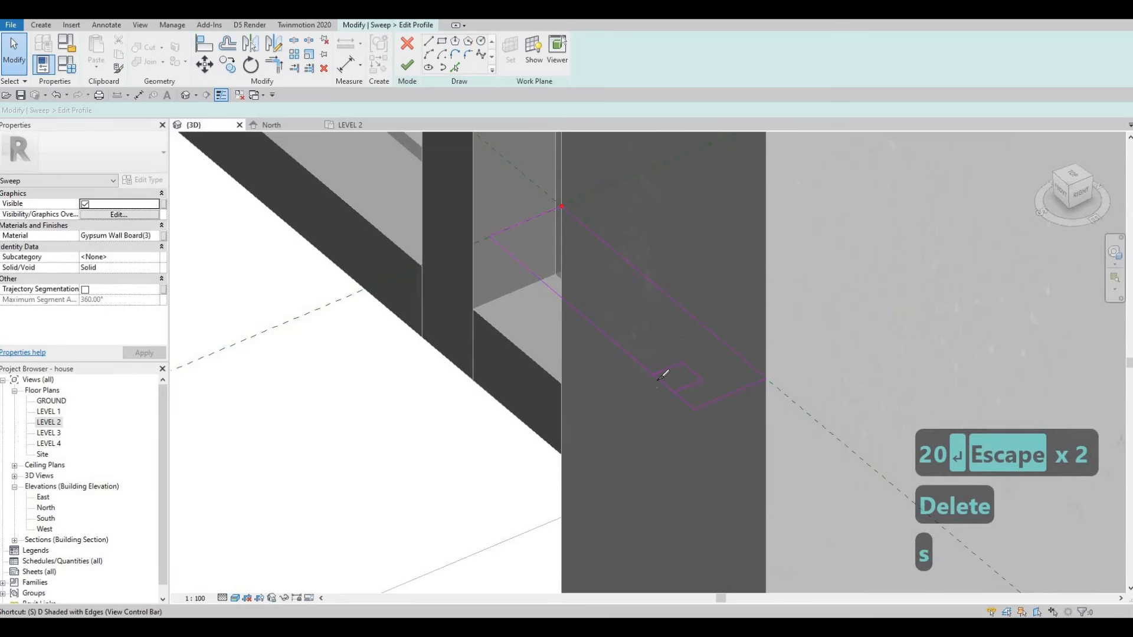
key("l")
key("Escape")
key("Escape")
left_click(407, 65)
left_click(407, 65)
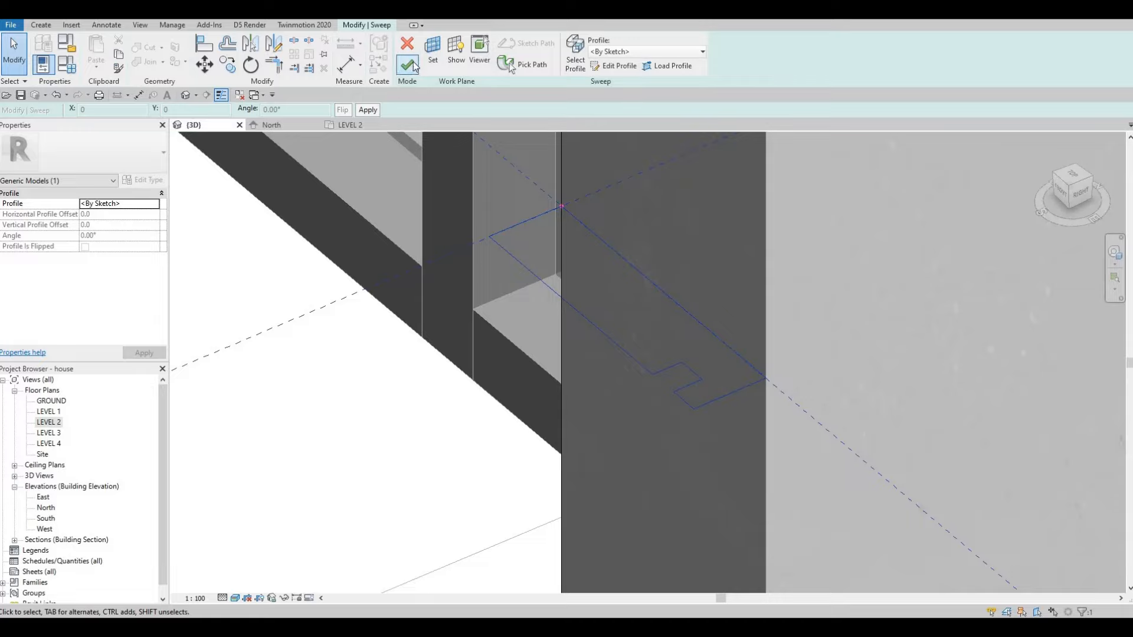
scroll(625, 315, "down", 5)
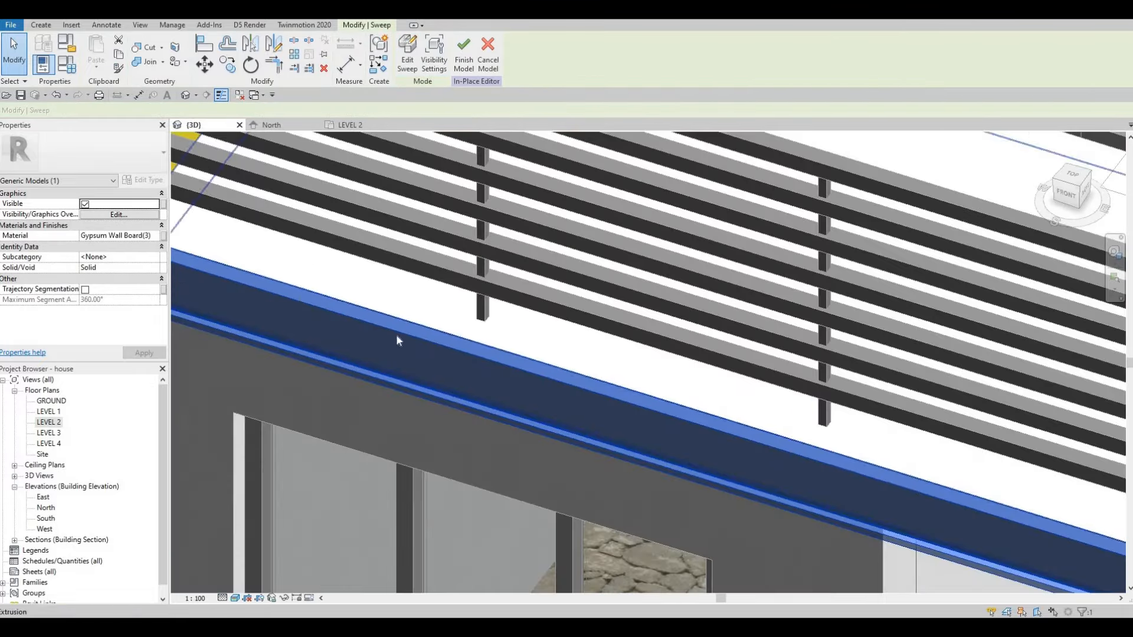
scroll(395, 333, "down", 4)
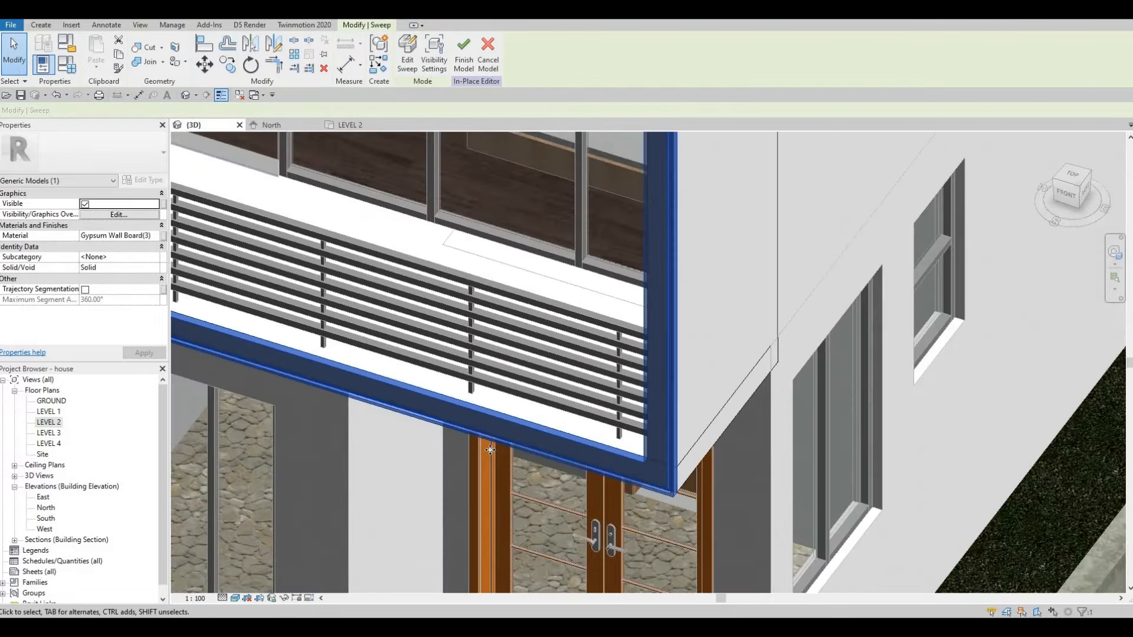
scroll(604, 294, "up", 3)
key("Escape")
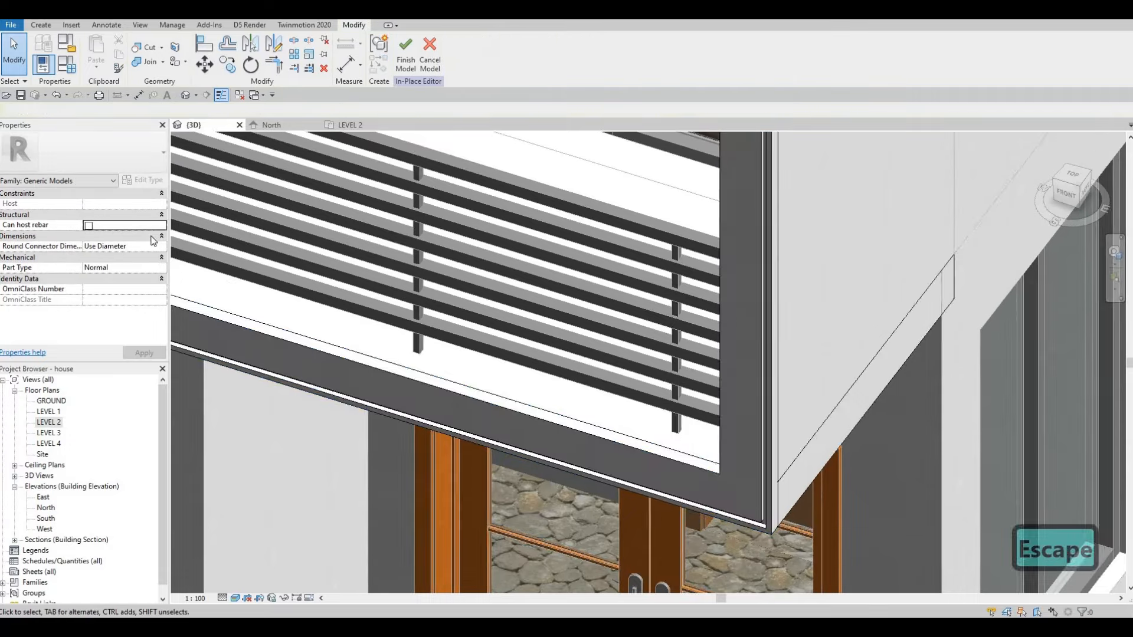
Start the Paint tool and activate the material search in the Material Browser.
middle_click_drag(254, 195, 234, 274)
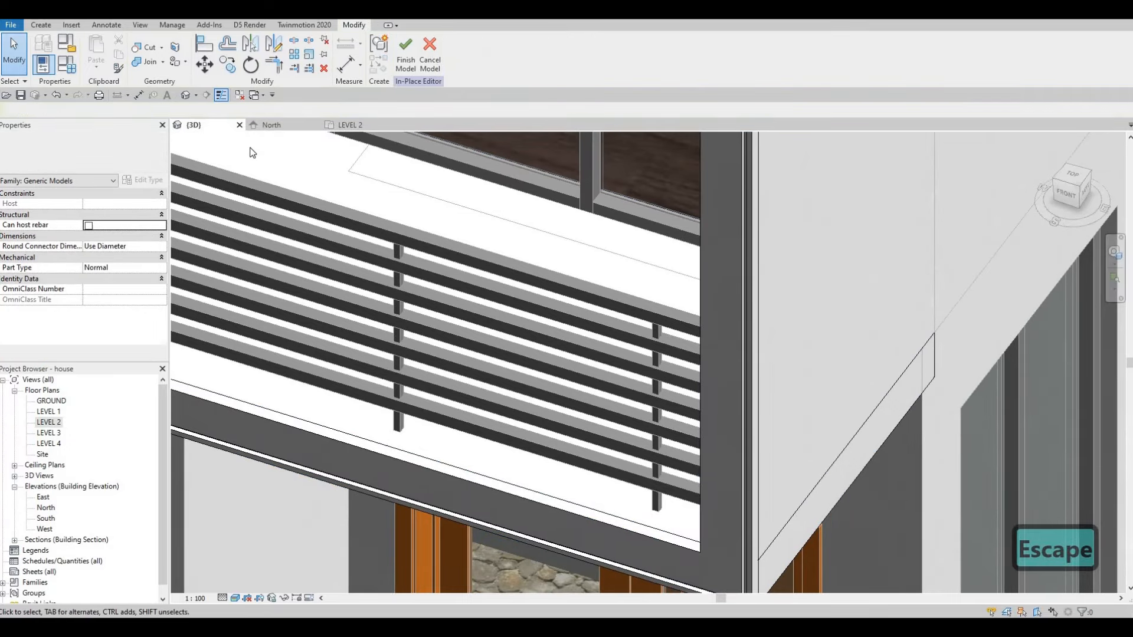
left_click(175, 62)
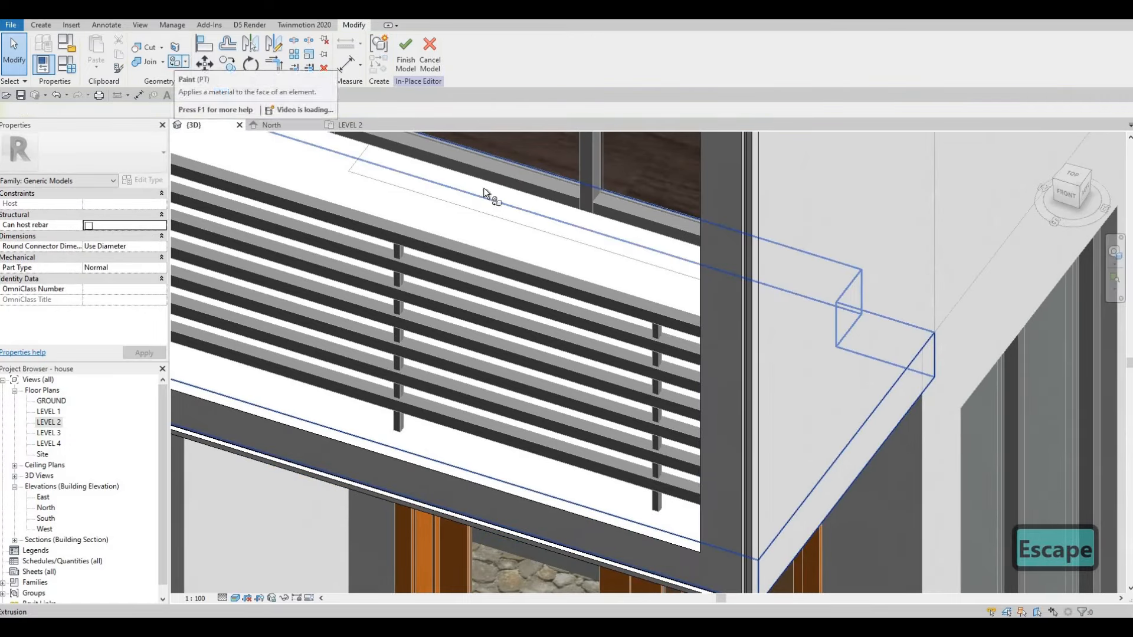
left_click(676, 162)
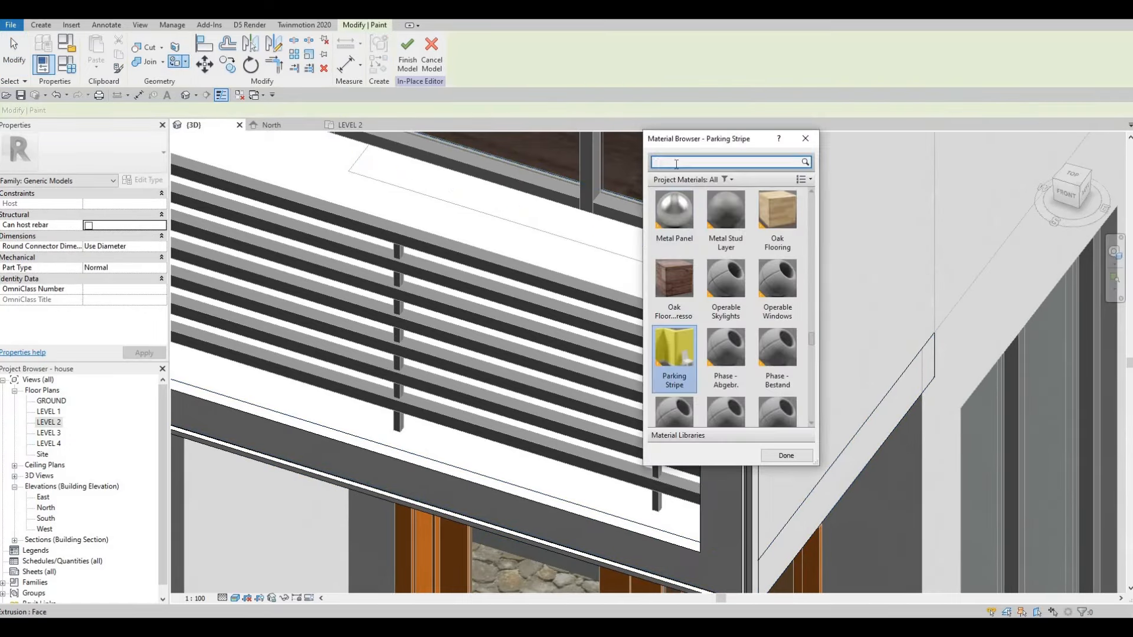
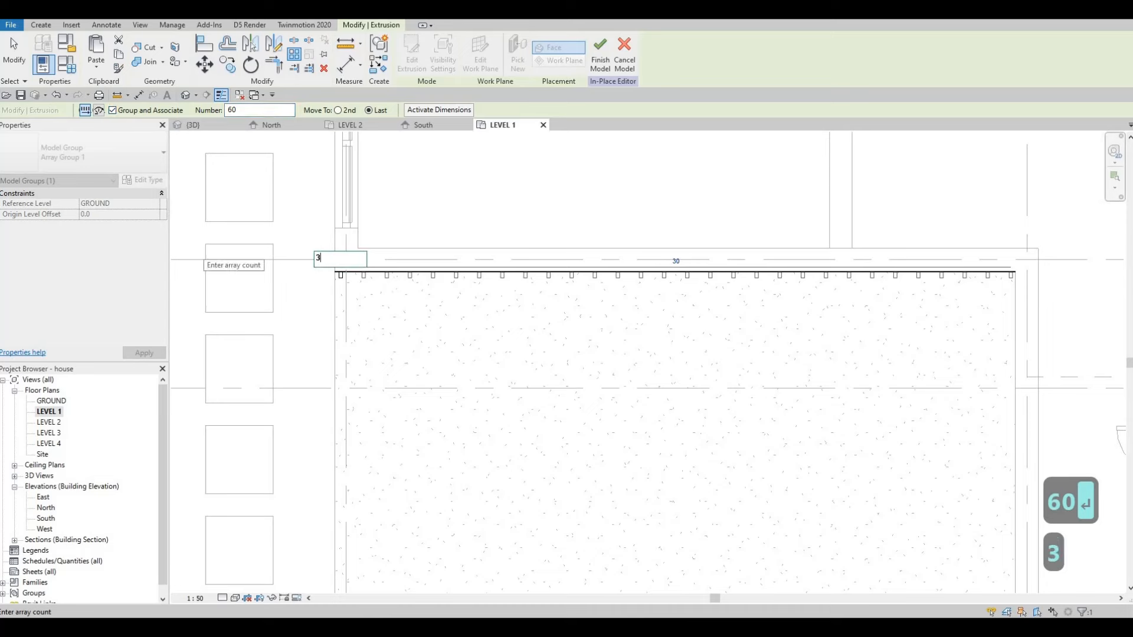
Set the array count of the slats along the wall to 60 and finish the in-place model in the 3D view.
key("BackSpace")
type("6")
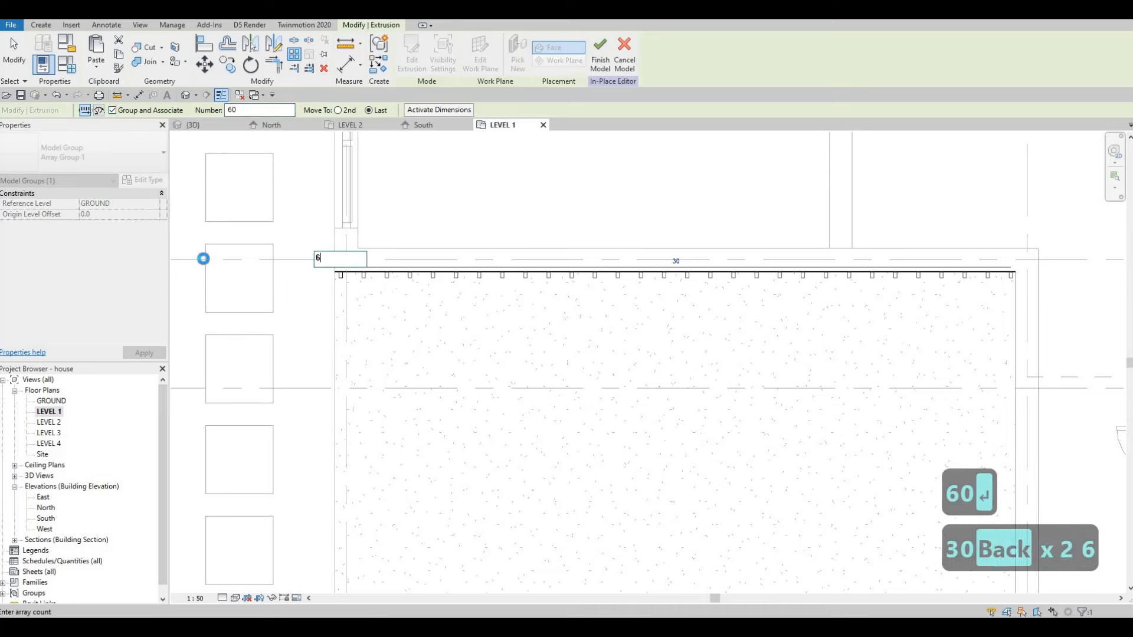
type("0")
key("Return")
left_click(606, 354)
left_click(194, 125)
left_click(471, 56)
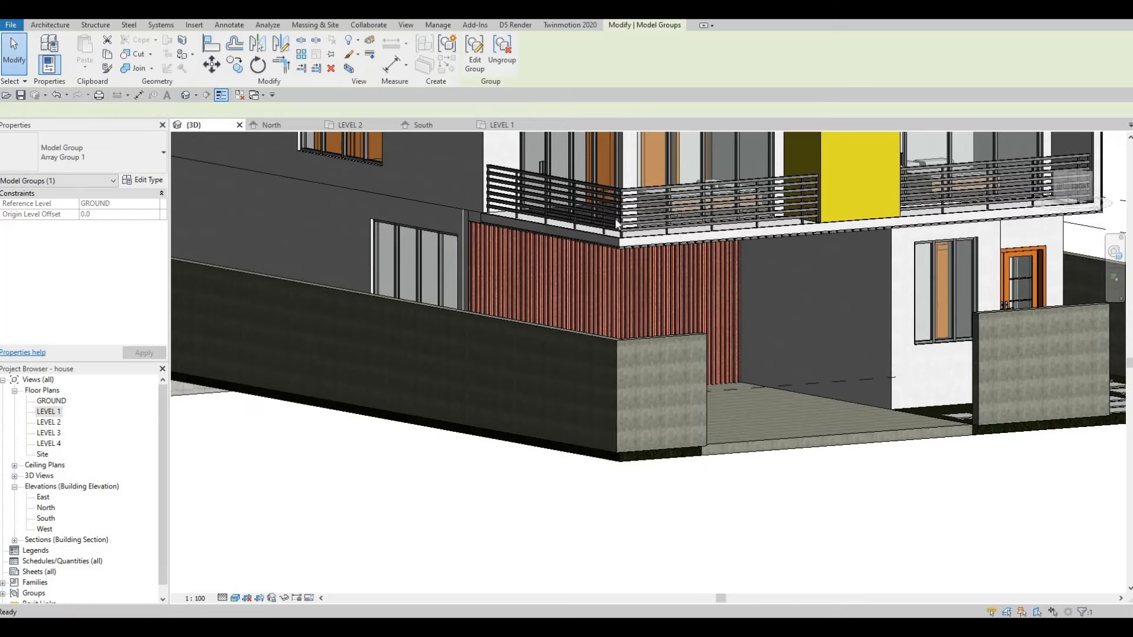
key("Escape")
key("Escape")
Examine the slat cladding beneath the front balcony from several angles.
scroll(633, 438, "down", 2)
middle_click_drag(632, 437, 384, 413)
middle_click_drag(578, 370, 448, 372, "shift")
scroll(416, 378, "up", 8)
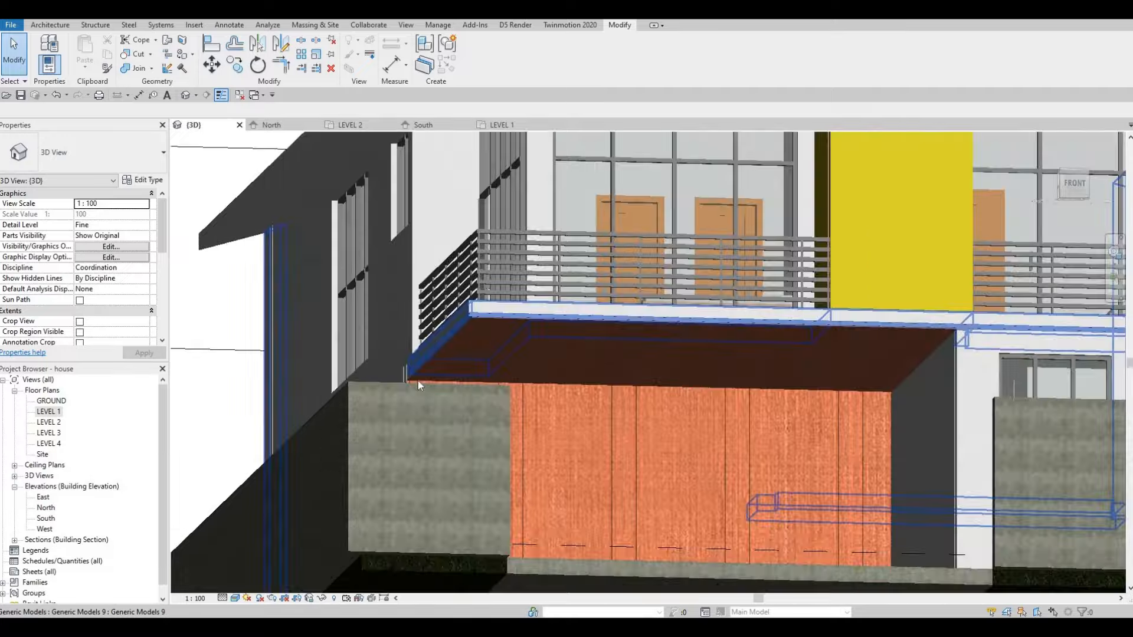
scroll(529, 375, "down", 8)
middle_click_drag(632, 446, 605, 329, "shift")
scroll(804, 394, "up", 3)
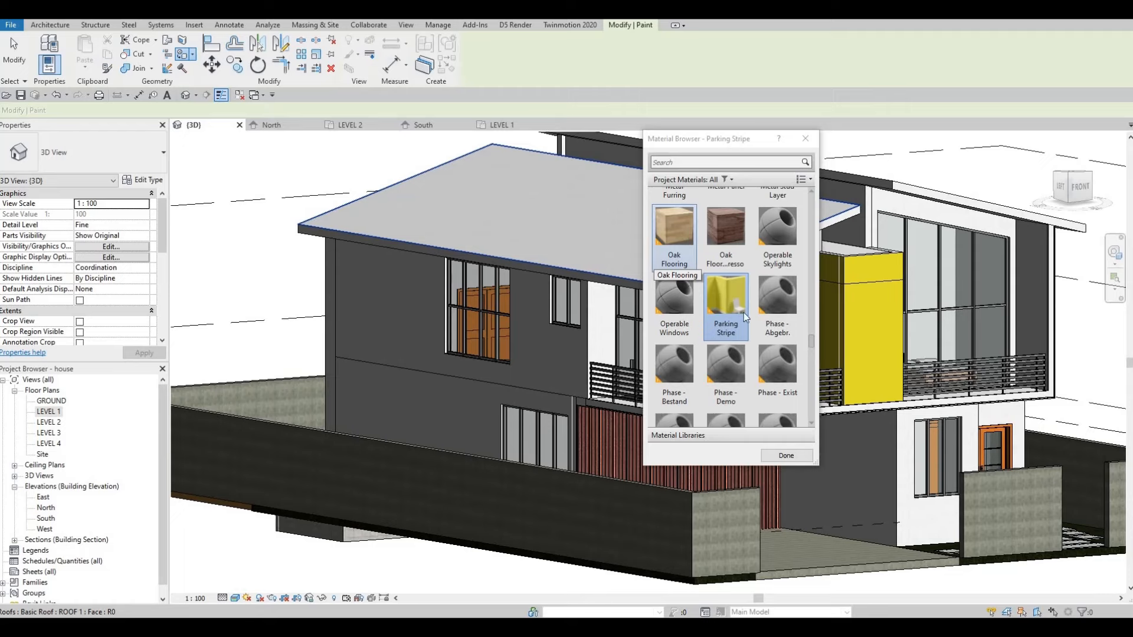
Choose the Plywood, Sheathing material and paint the upper front wall faces around both large sloped windows.
scroll(755, 314, "down", 4)
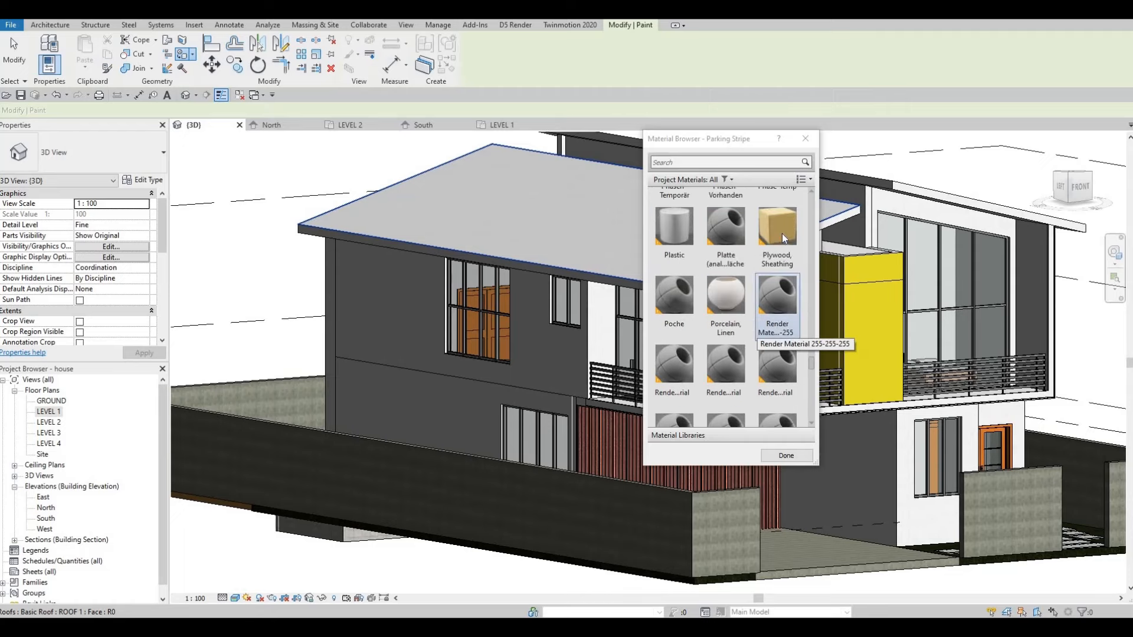
left_click(778, 237)
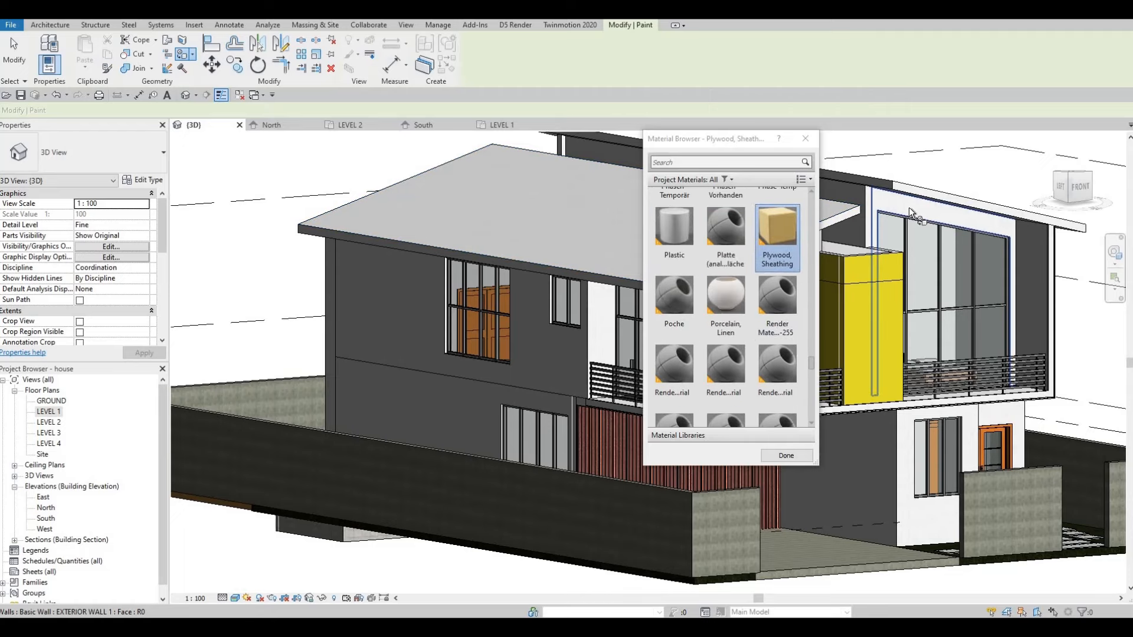
left_click(890, 231)
mouse_move(891, 231)
middle_mouse_down("shift")
mouse_move(767, 265)
mouse_move(259, 341)
mouse_move(499, 236)
middle_mouse_up("shift")
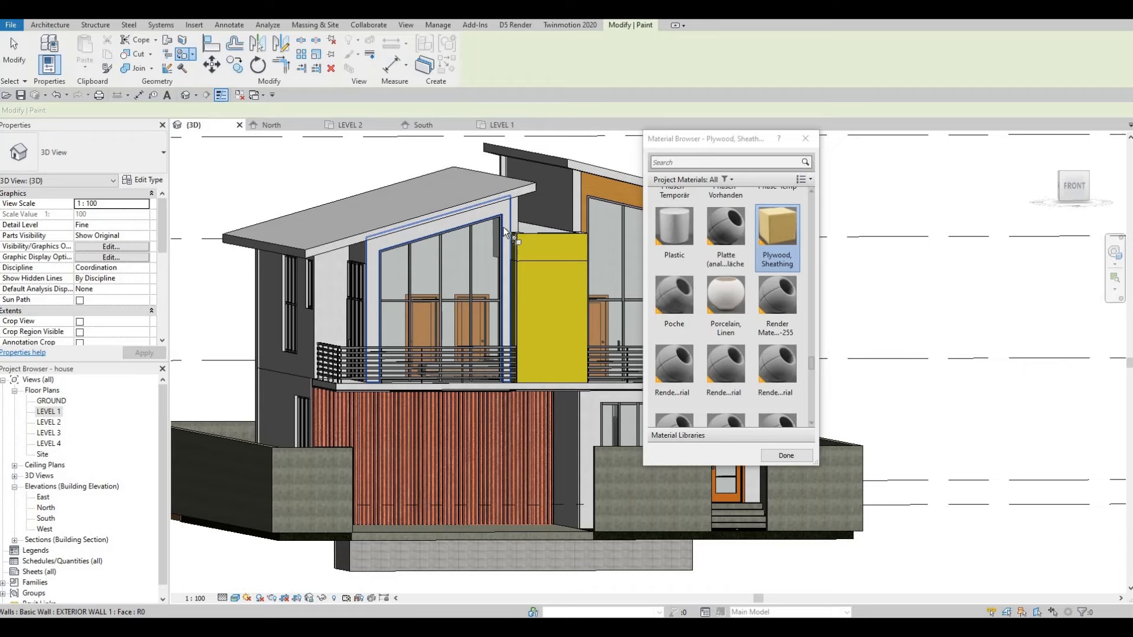
scroll(429, 245, "up", 6)
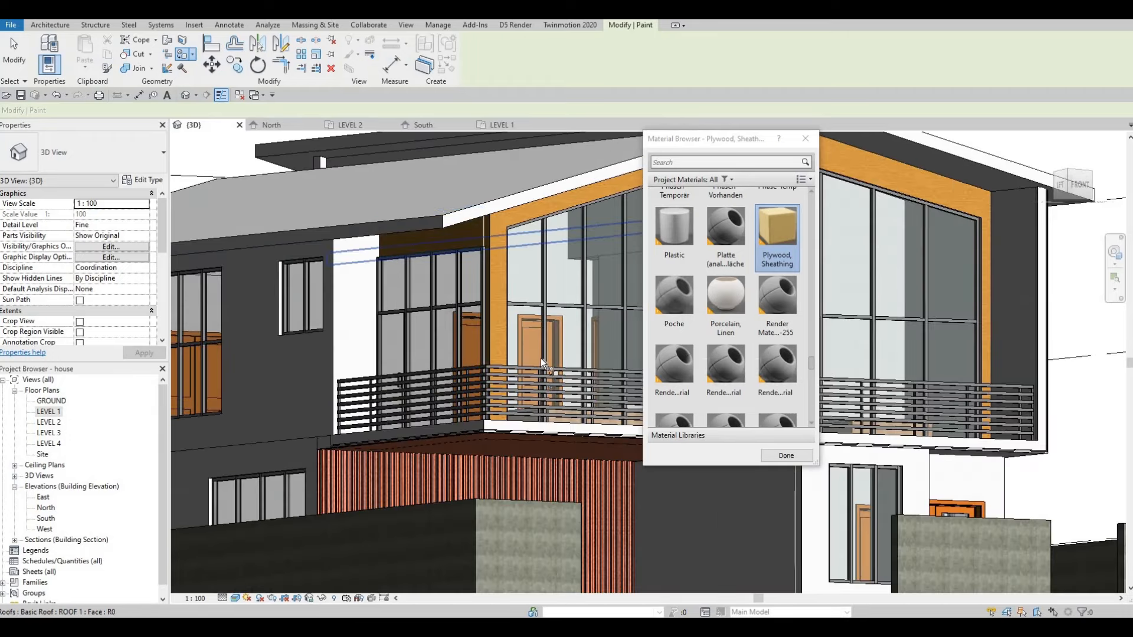
Paint the narrow upper front wall strip above and beside the yellow block with Plywood, Sheathing.
middle_click_drag(542, 361, 250, 359, "shift")
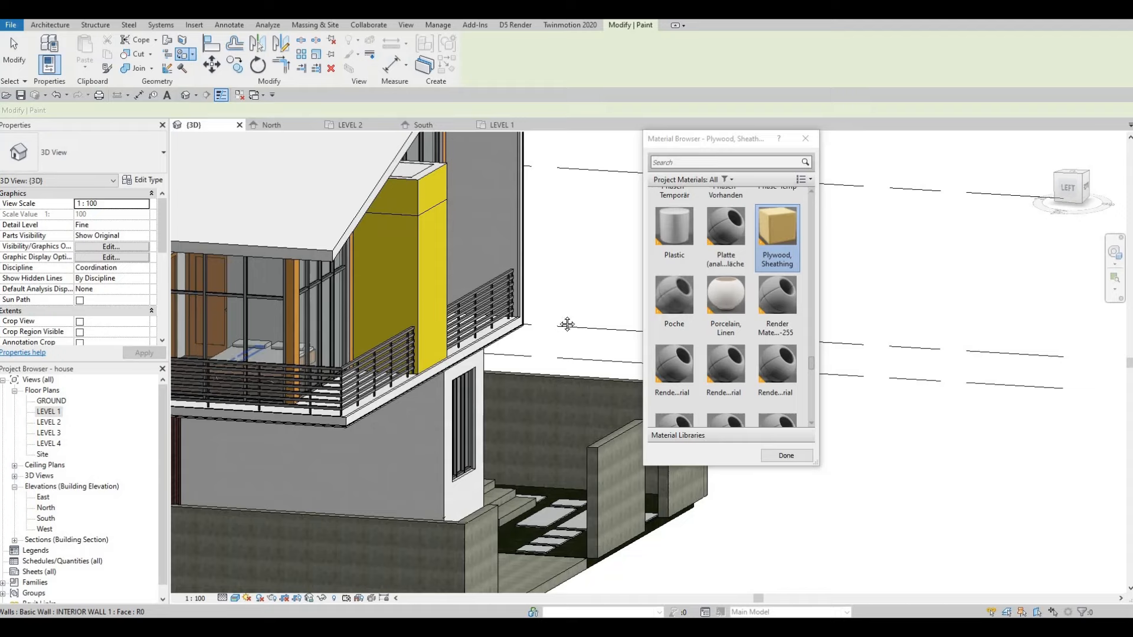
mouse_move(567, 324)
middle_mouse_down("shift")
mouse_move(617, 324)
mouse_move(466, 328)
mouse_move(386, 292)
mouse_move(383, 320)
mouse_move(428, 343)
mouse_move(367, 259)
mouse_move(313, 277)
middle_mouse_up("shift")
scroll(404, 229, "up", 4)
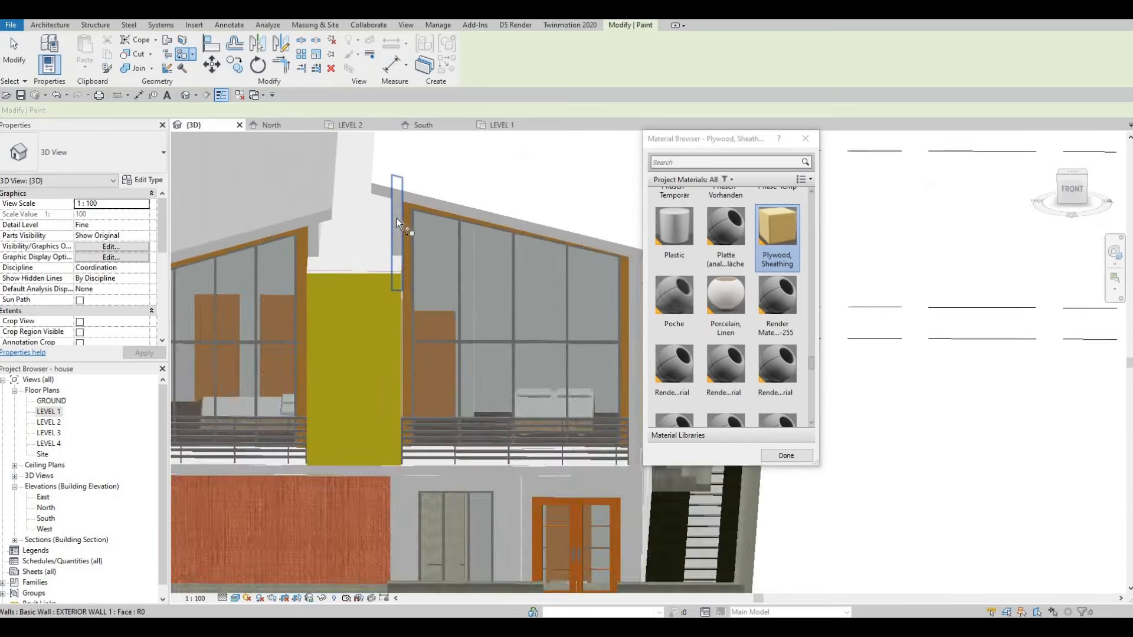
left_click(397, 236)
Paint the rear upper wall face around the balcony's sloped window with Plywood, Sheathing.
middle_click_drag(354, 222, 376, 185)
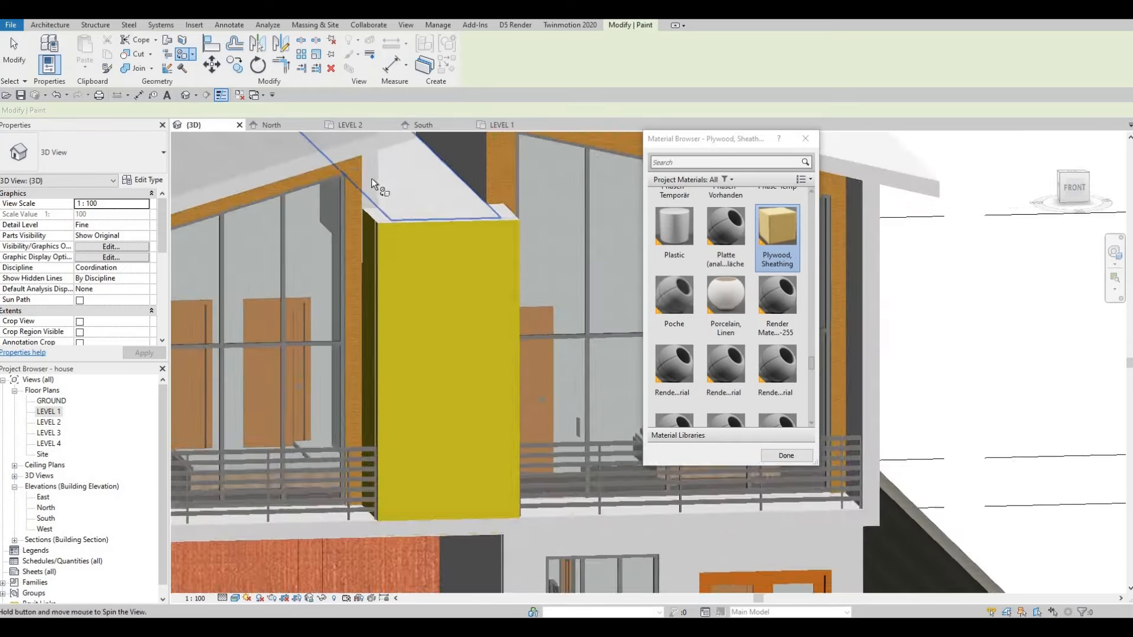
scroll(367, 287, "down", 4)
middle_click_drag(391, 301, 441, 284, "shift")
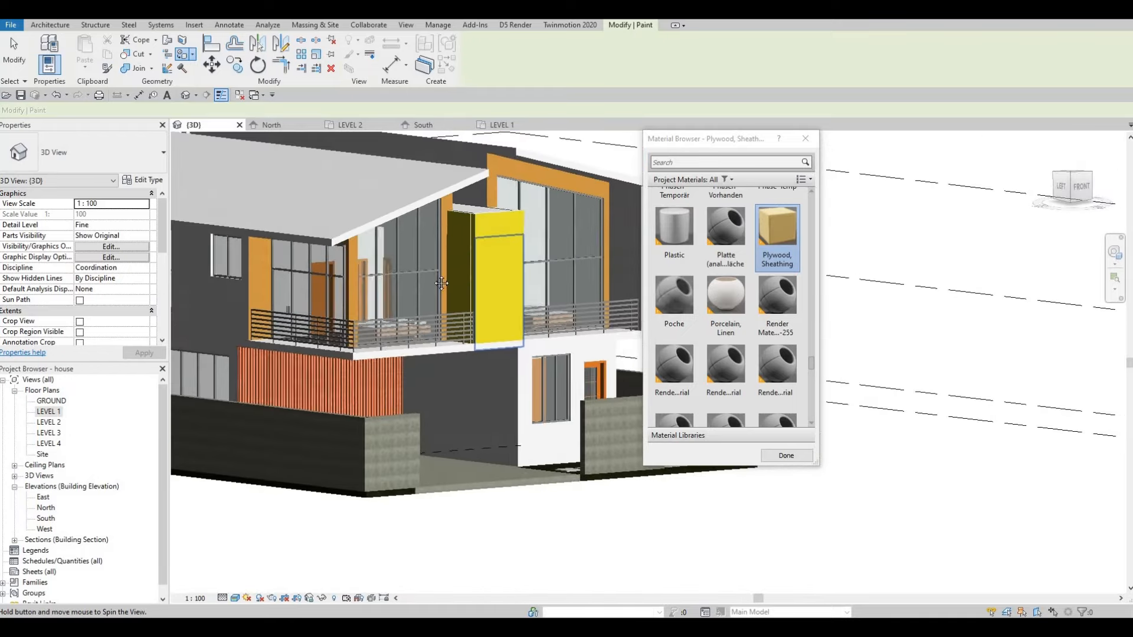
middle_click_drag(349, 301, 375, 296, "shift")
middle_click_drag(538, 289, 540, 264, "shift")
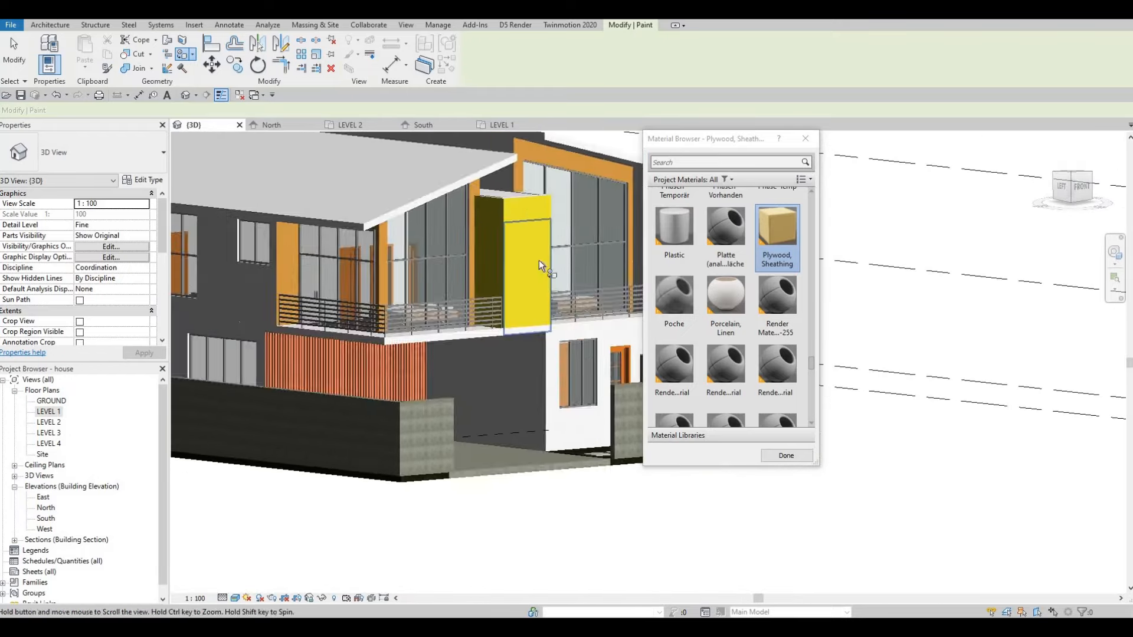
middle_click_drag(589, 229, 602, 229, "shift")
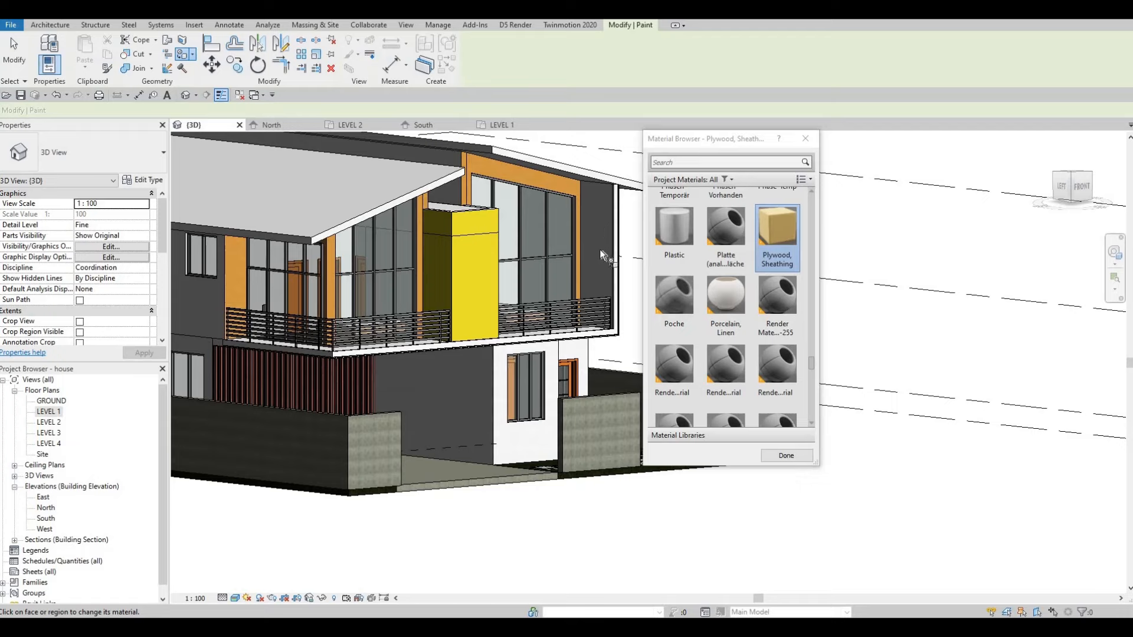
middle_click_drag(593, 263, 291, 314, "shift")
middle_click_drag(356, 297, 275, 295, "shift")
scroll(276, 248, "up", 6)
scroll(253, 224, "up", 2)
left_click(347, 256)
scroll(347, 256, "down", 2)
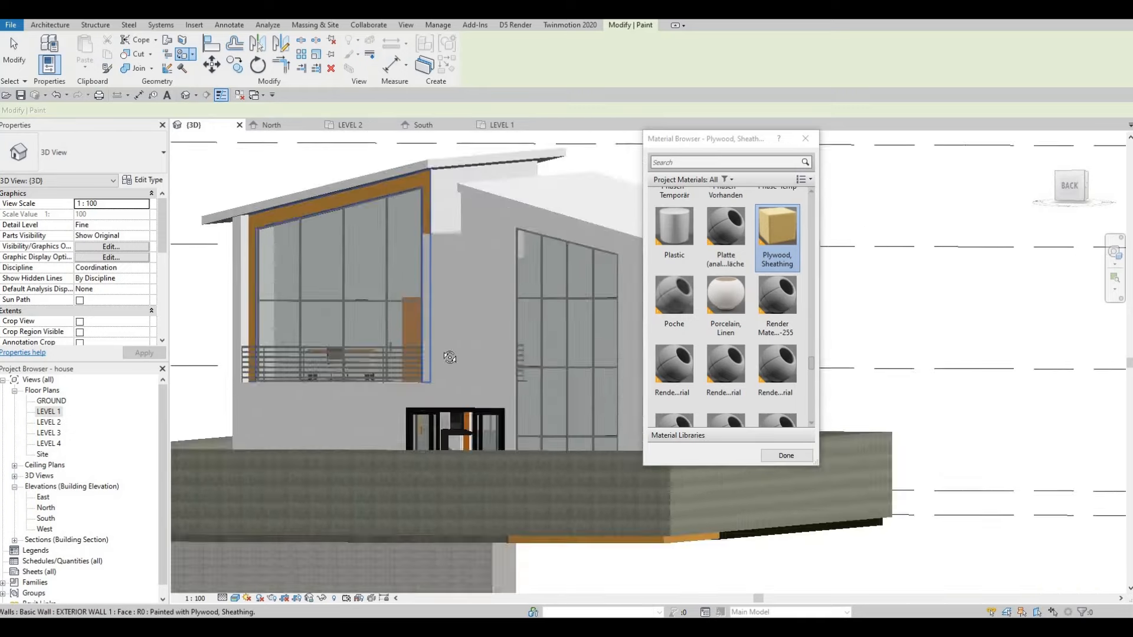
Paint the upper rear wall face around the tall multi-storey window with Plywood, Sheathing.
middle_click_drag(448, 357, 319, 304, "shift")
scroll(307, 276, "up", 2)
left_click(301, 271)
middle_click_drag(590, 280, 324, 303)
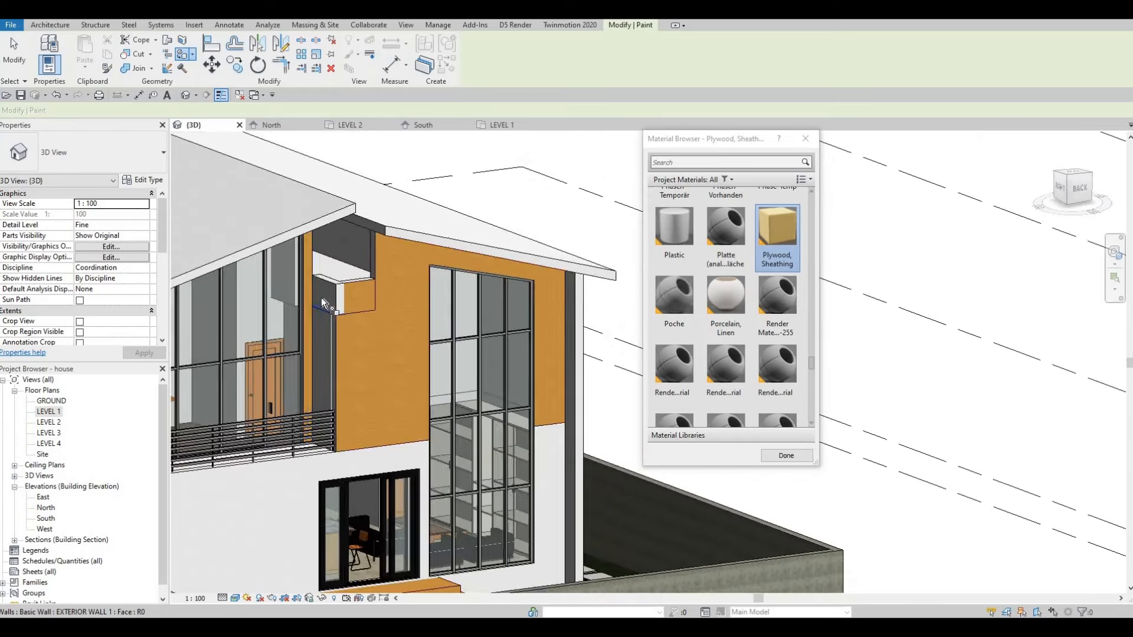
Paint the projecting block's side faces beside the rear balcony and the lower rear wall around the glass doors with Plywood, Sheathing.
scroll(340, 306, "up", 2)
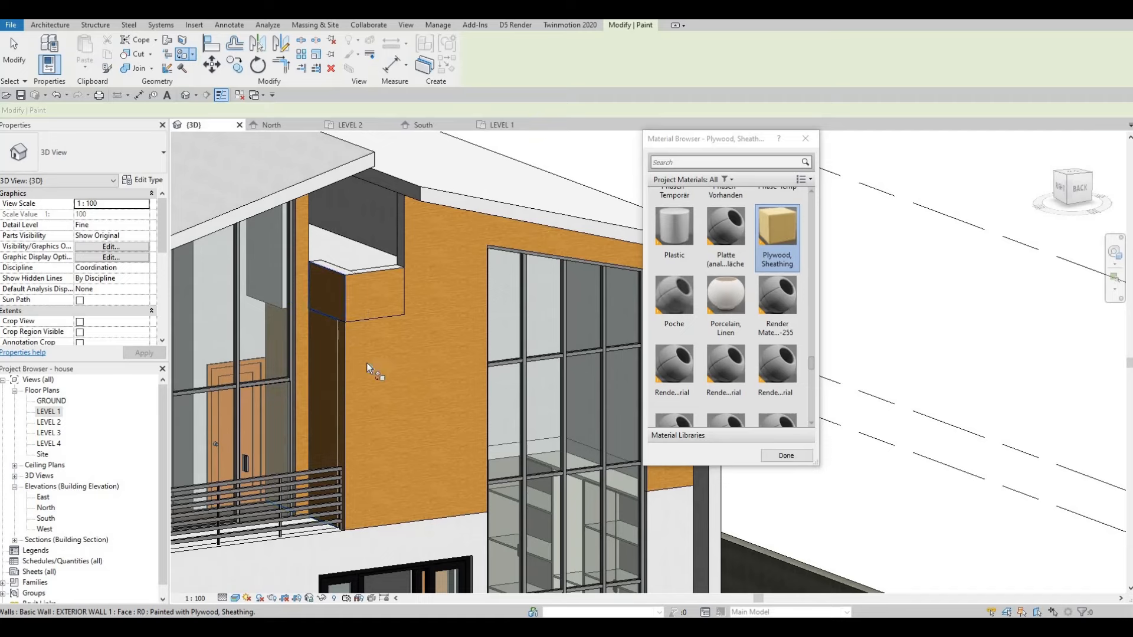
scroll(367, 368, "down", 3)
scroll(530, 350, "up", 3)
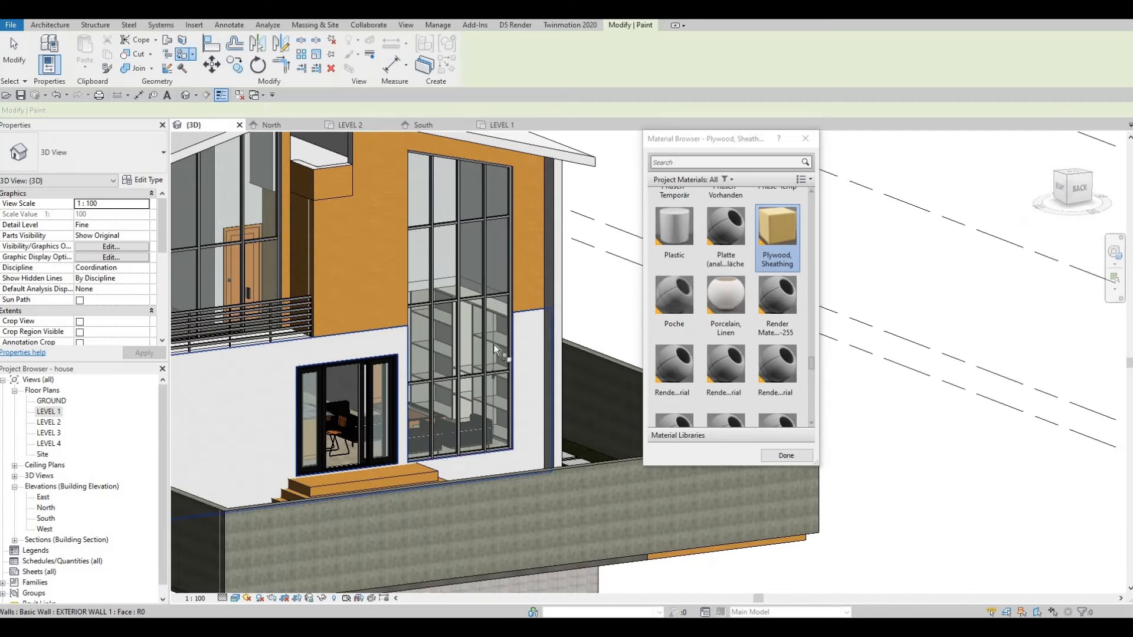
middle_click_drag(411, 309, 365, 322, "shift")
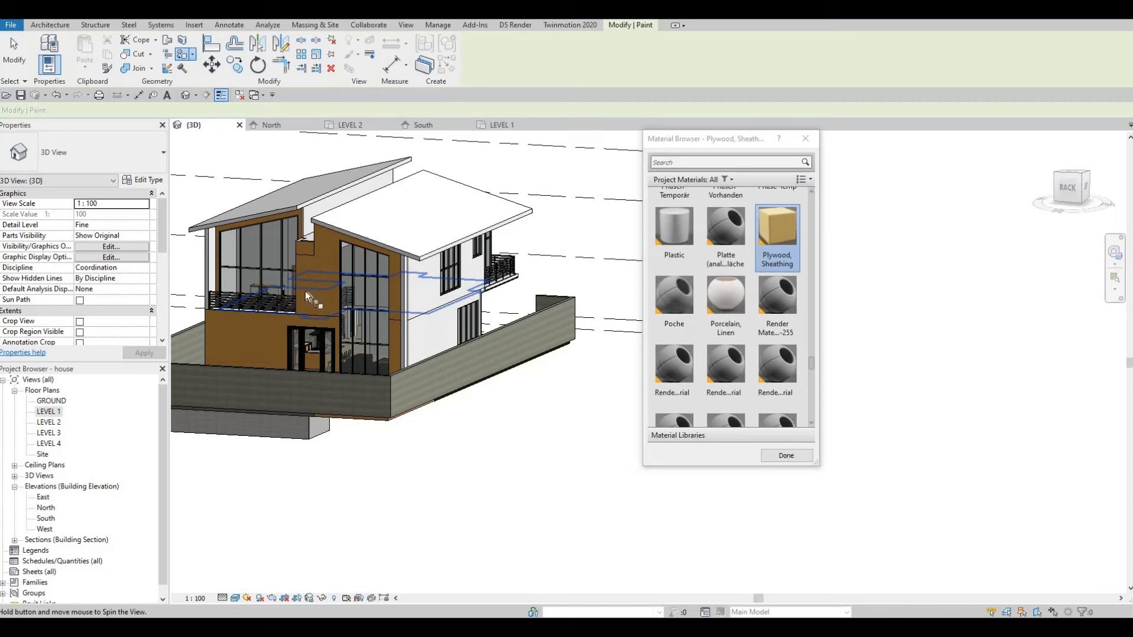
middle_click_drag(305, 292, 328, 264, "shift")
scroll(331, 262, "up", 2)
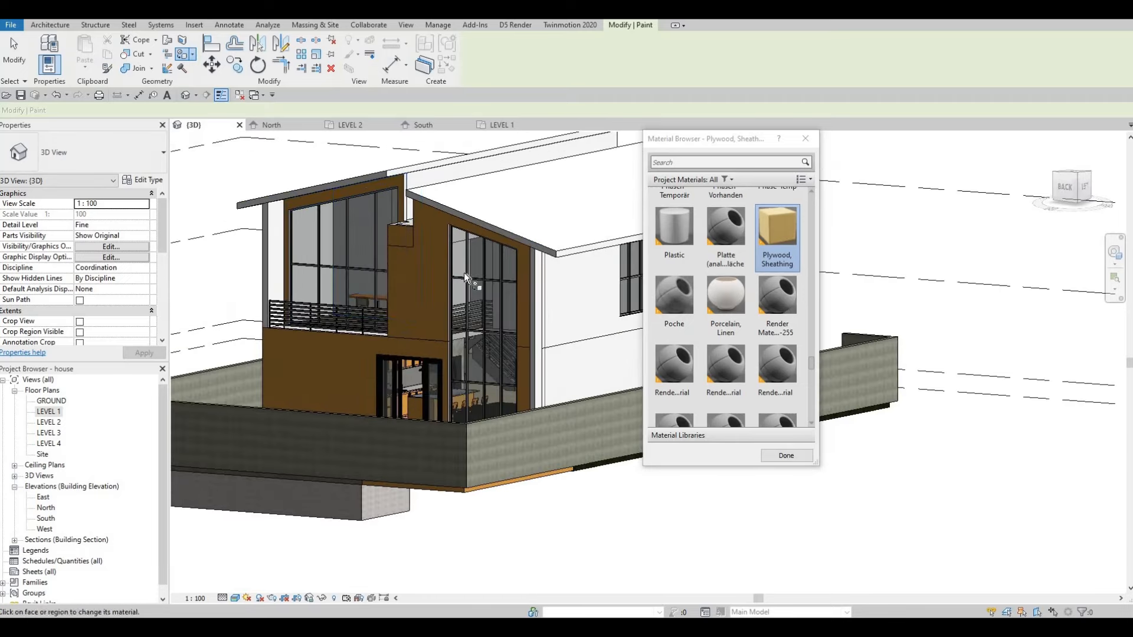
scroll(466, 278, "down", 2)
middle_click_drag(564, 277, 403, 243)
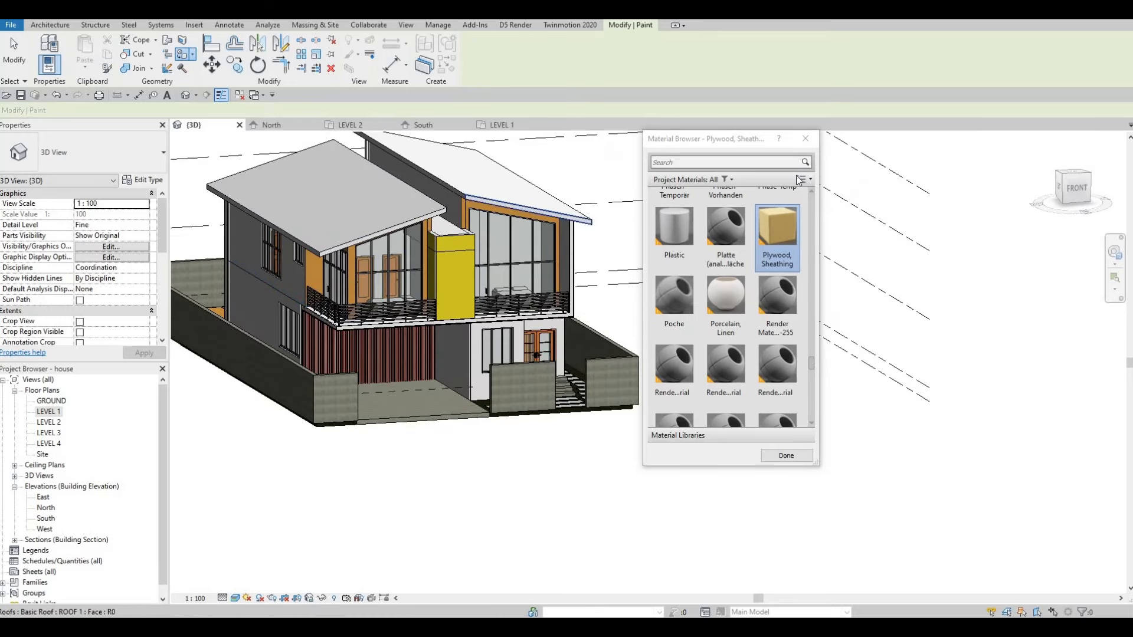
left_click(784, 458)
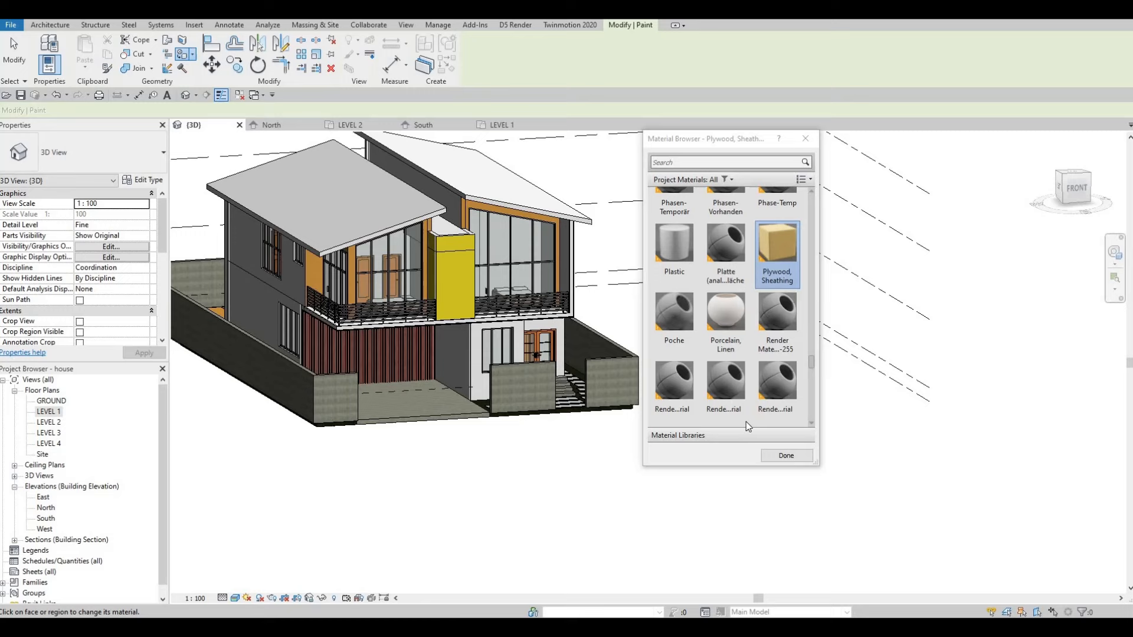
Edit the generic model framing the front balcony in place and paint its inner vertical face with Plywood, Sheathing.
left_click(564, 262)
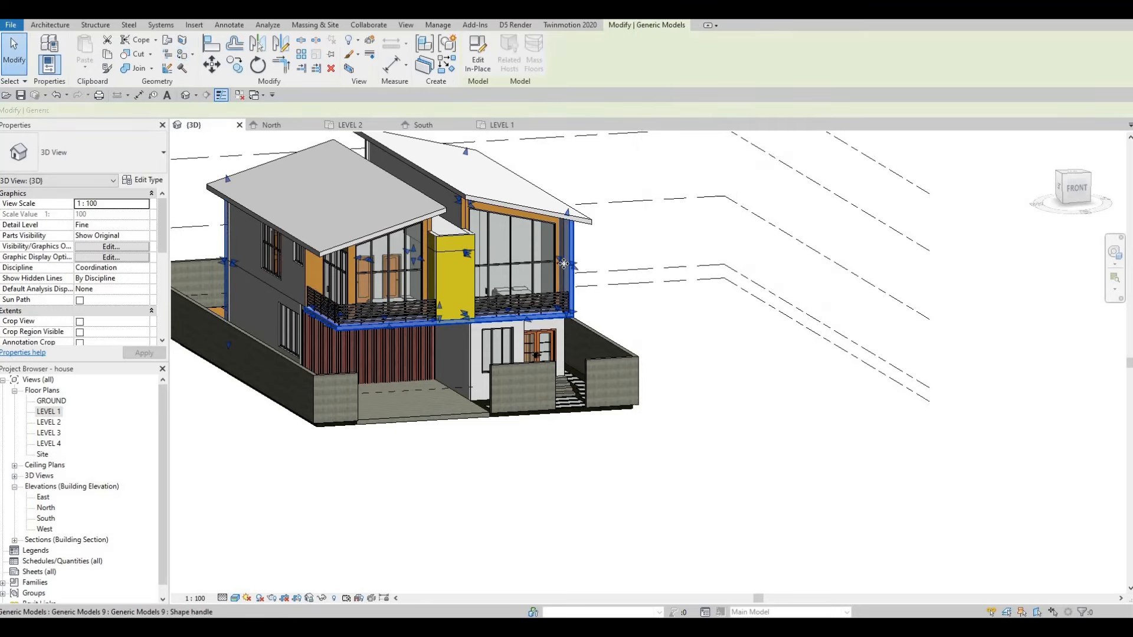
scroll(584, 254, "up", 3)
key("Escape")
left_click(590, 248)
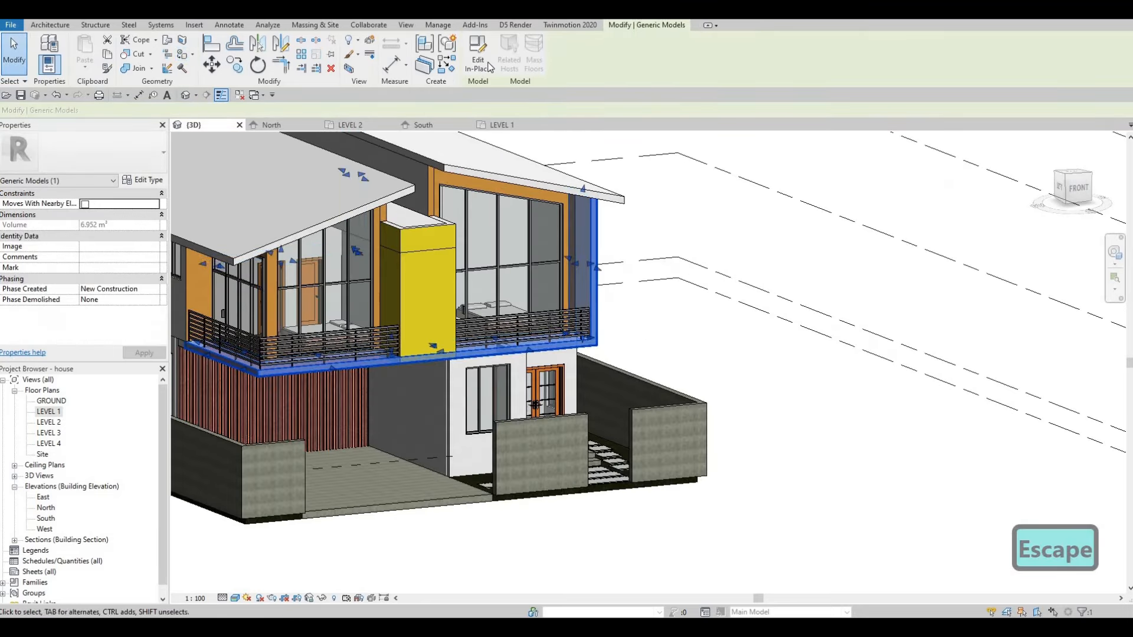
left_click(478, 56)
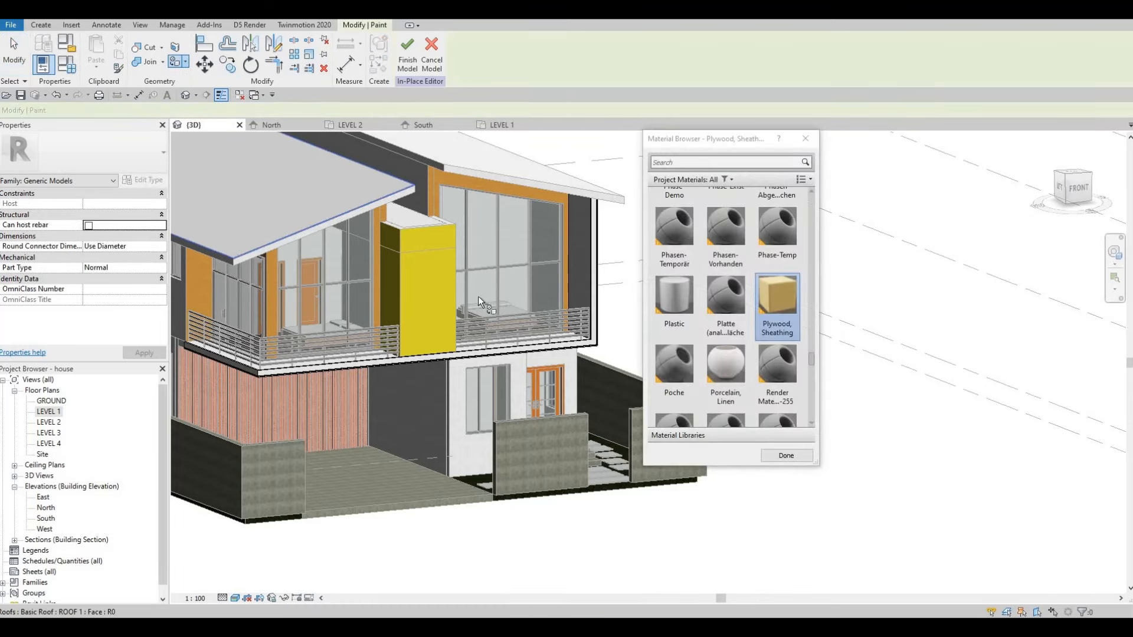
mouse_move(501, 281)
middle_mouse_down("shift")
mouse_move(456, 350)
mouse_move(519, 289)
mouse_move(427, 206)
mouse_move(557, 374)
mouse_move(457, 385)
mouse_move(472, 350)
mouse_move(392, 417)
mouse_move(443, 417)
middle_mouse_up("shift")
left_click(520, 289)
Paint the inner face of the vertical fin beside the tall rear window with Plywood, Sheathing.
middle_click_drag(325, 427, 229, 408, "shift")
scroll(229, 409, "down", 5)
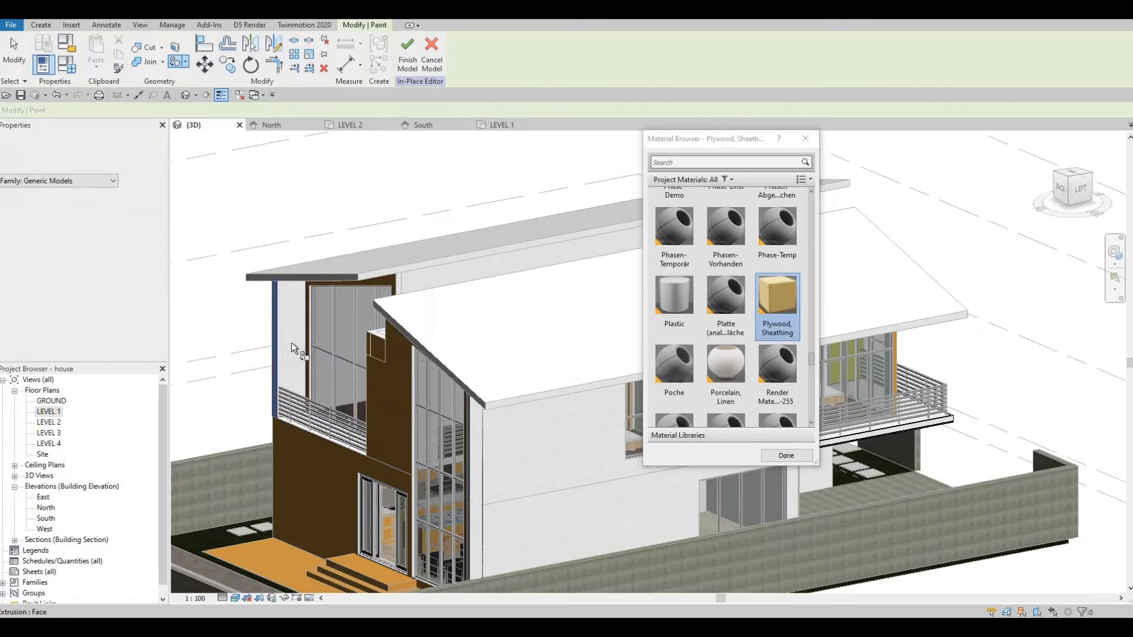
scroll(413, 449, "up", 5)
middle_click_drag(665, 490, 53, 457, "shift")
middle_click_drag(283, 448, 496, 360, "shift")
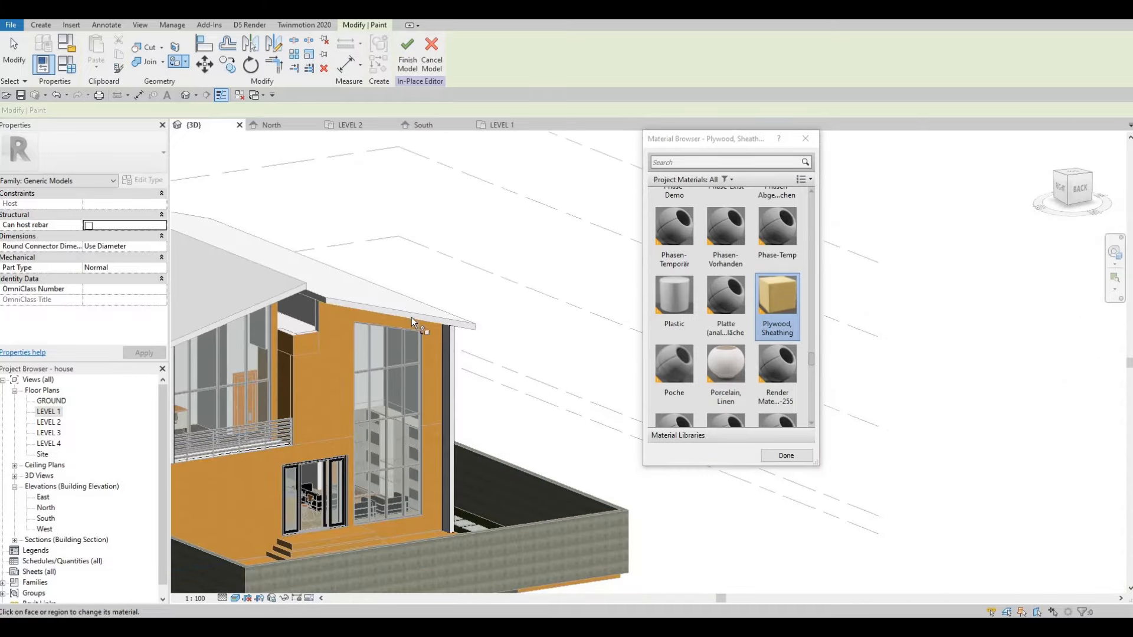
middle_click_drag(412, 317, 470, 271, "shift")
scroll(508, 318, "up", 4)
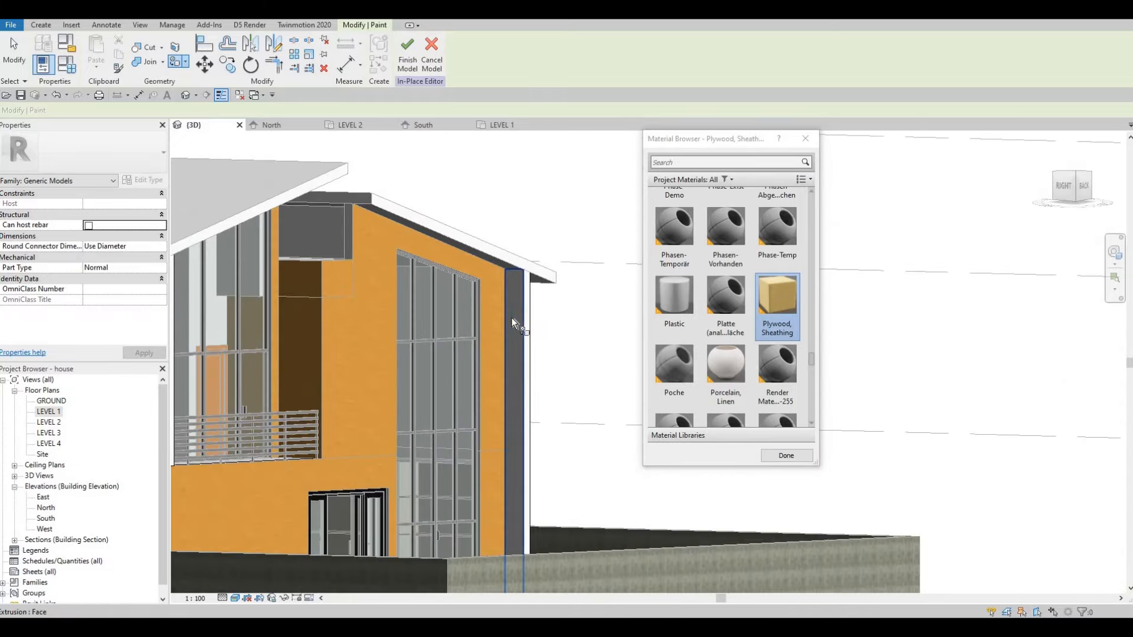
scroll(484, 334, "down", 3)
middle_click_drag(397, 313, 495, 511, "shift")
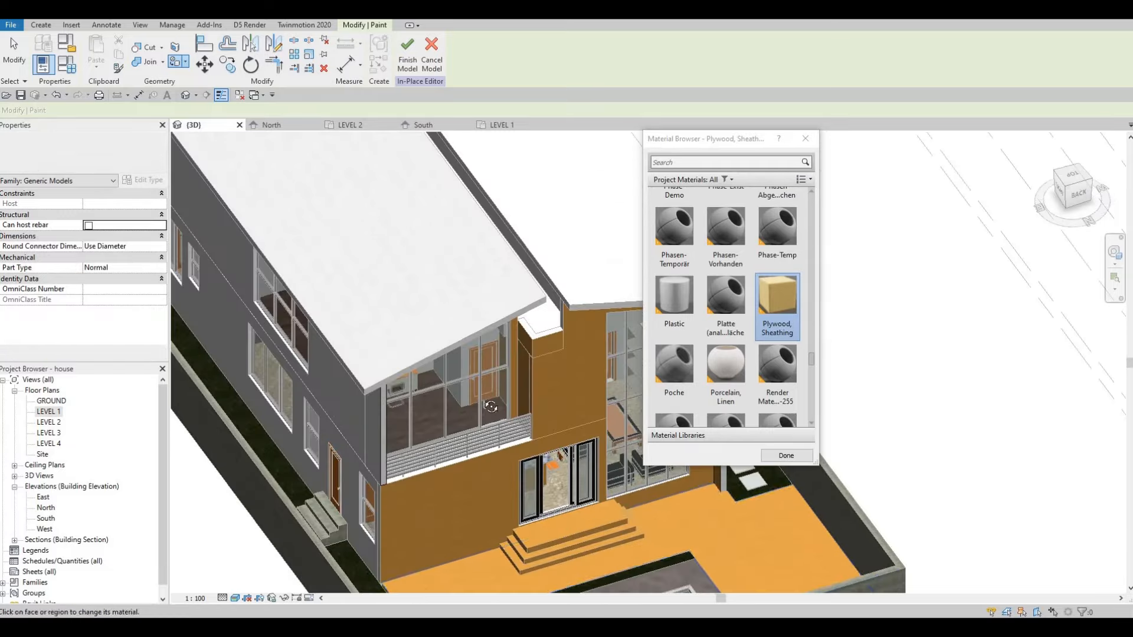
Check the painted rear facade, end the painting and finish the in-place frame model.
middle_click_drag(440, 463, 407, 378)
scroll(397, 397, "up", 3)
scroll(397, 401, "down", 1)
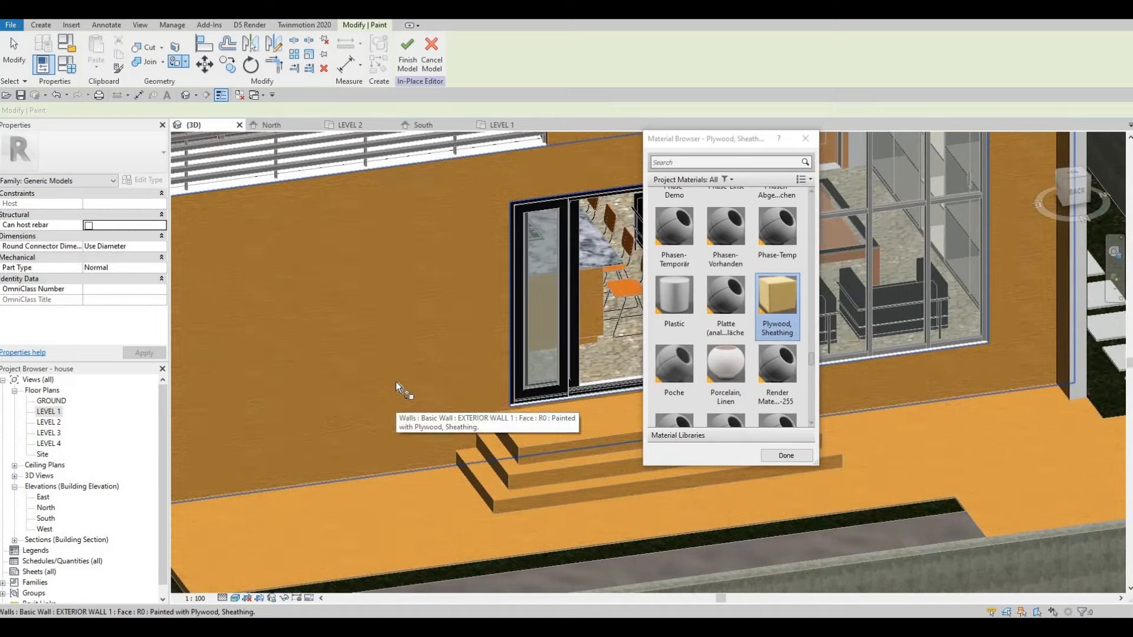
scroll(431, 412, "down", 2)
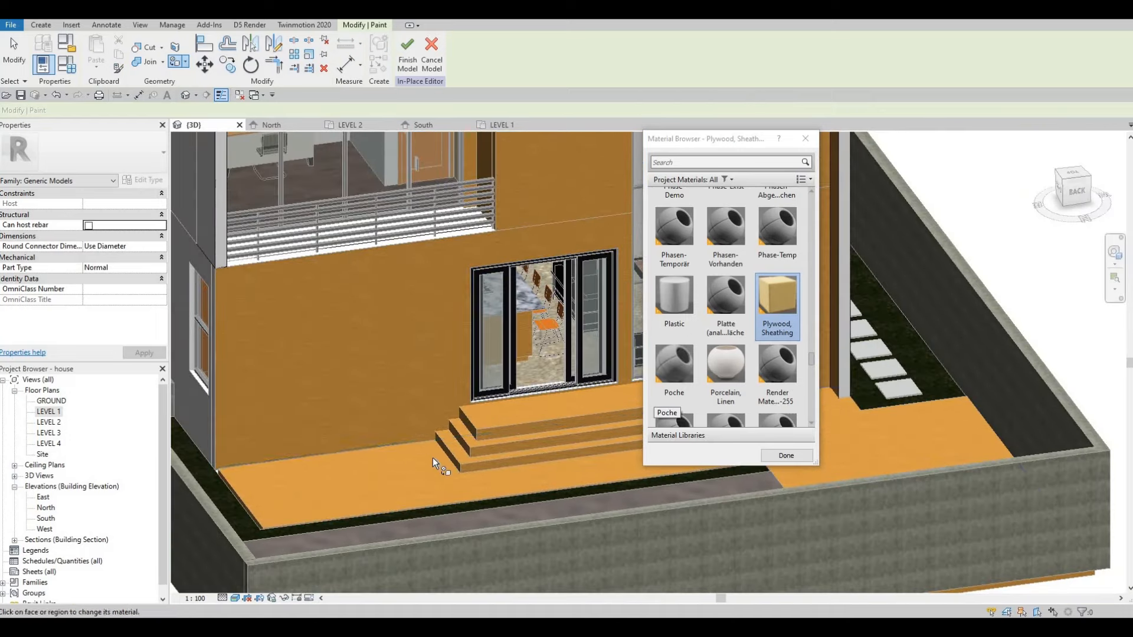
scroll(428, 453, "down", 4)
middle_click_drag(446, 443, 806, 455, "shift")
left_click(786, 456)
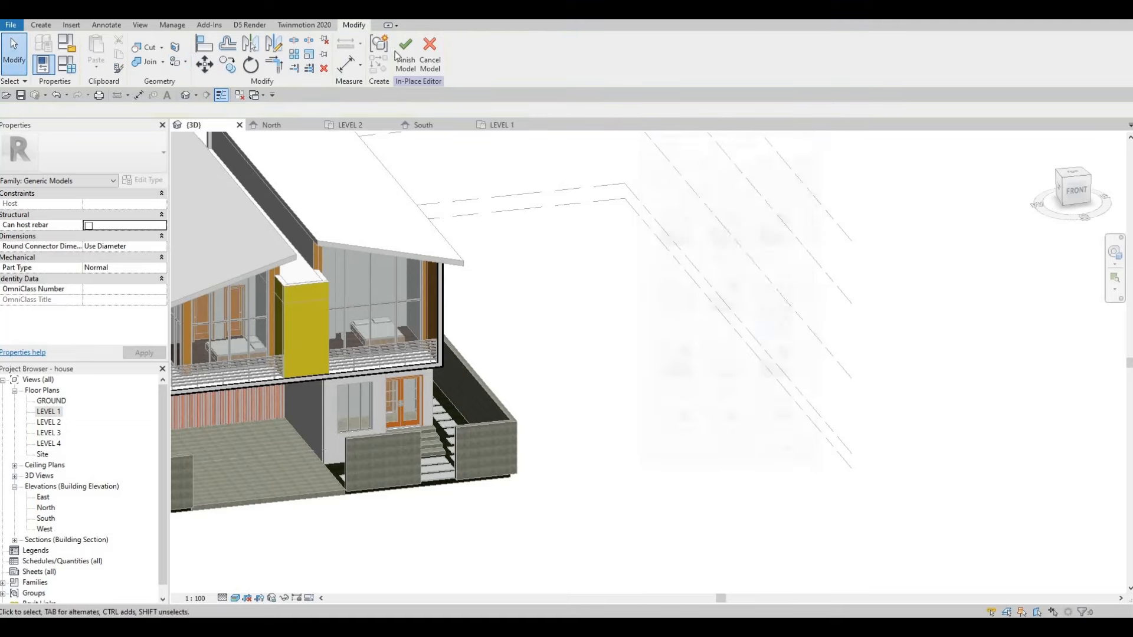
middle_click_drag(767, 234, 829, 245)
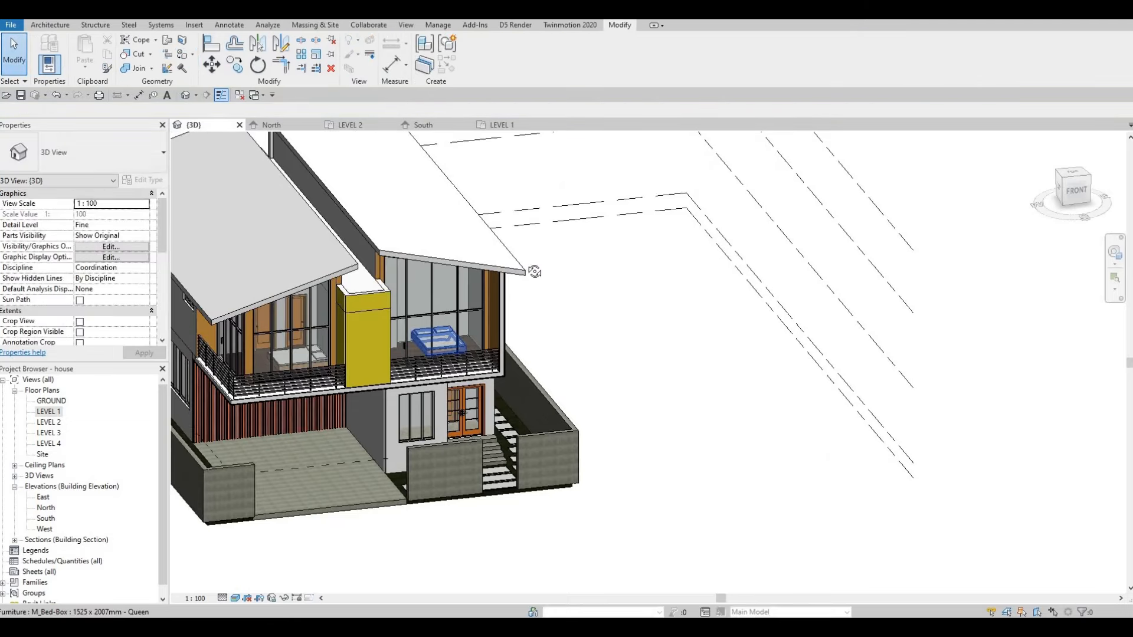
Examine the front facade, the balcony underside and the slat cladding from the side and from below.
mouse_move(538, 266)
middle_mouse_down("shift")
mouse_move(549, 284)
mouse_move(535, 273)
middle_mouse_up("shift")
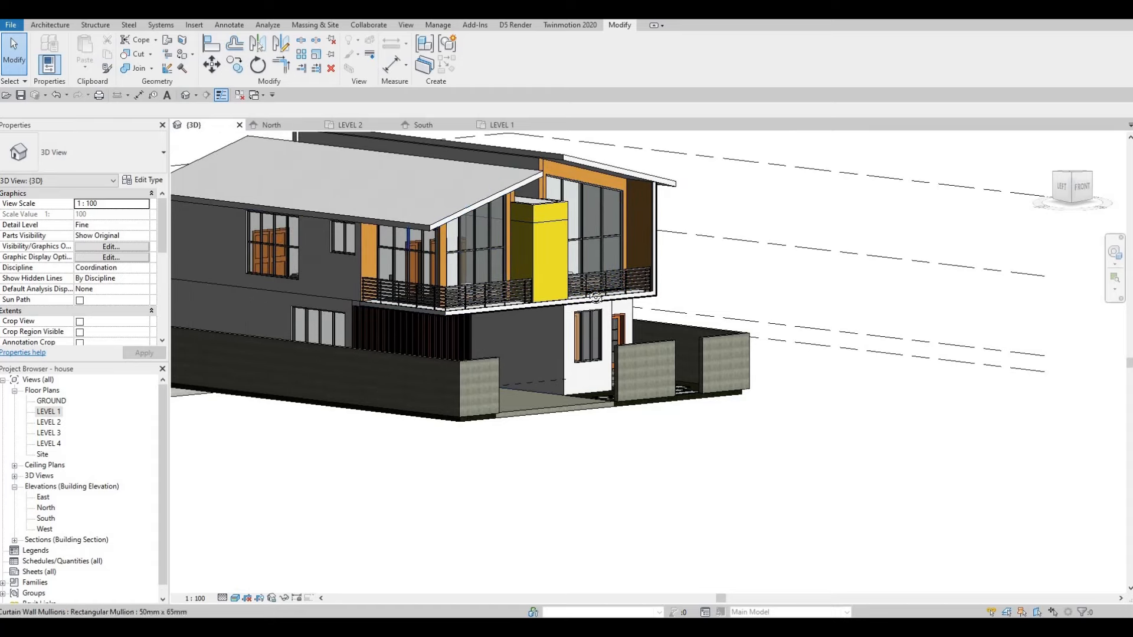
middle_click_drag(595, 297, 560, 302, "shift")
scroll(489, 314, "up", 2)
scroll(488, 317, "up", 2)
scroll(567, 304, "up", 1)
scroll(586, 327, "down", 1)
middle_click_drag(528, 360, 476, 247, "shift")
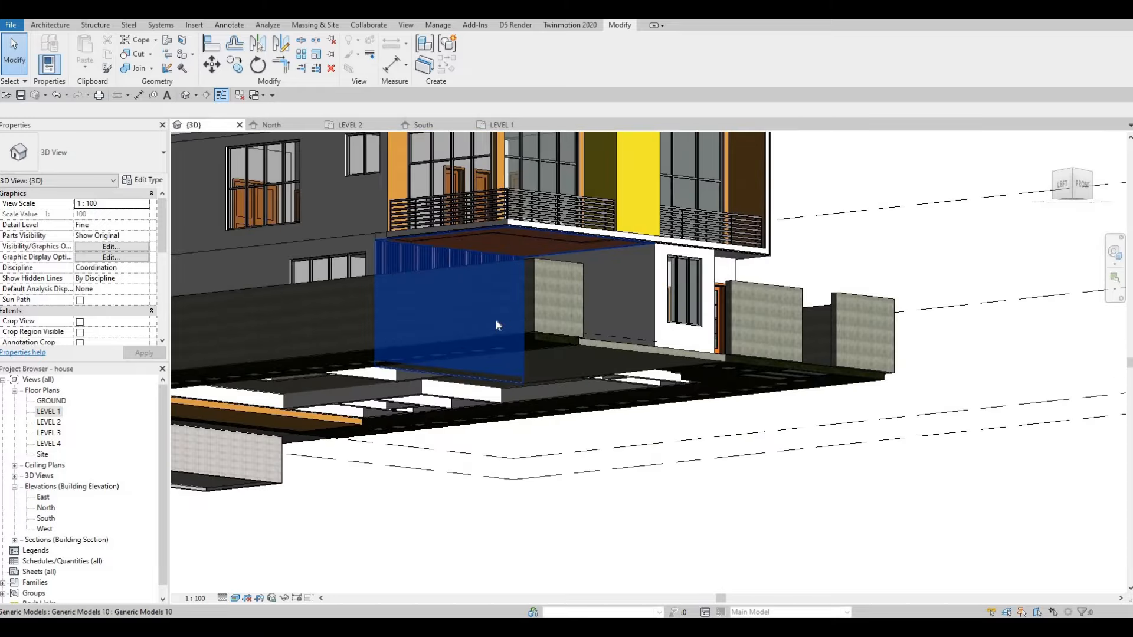
middle_click_drag(496, 324, 602, 324, "shift")
scroll(608, 271, "up", 1)
scroll(602, 280, "down", 1)
Set the material of the 900mm Pipe balcony railing's Circular - 40mm top rail to Aluminum.
left_click(542, 300)
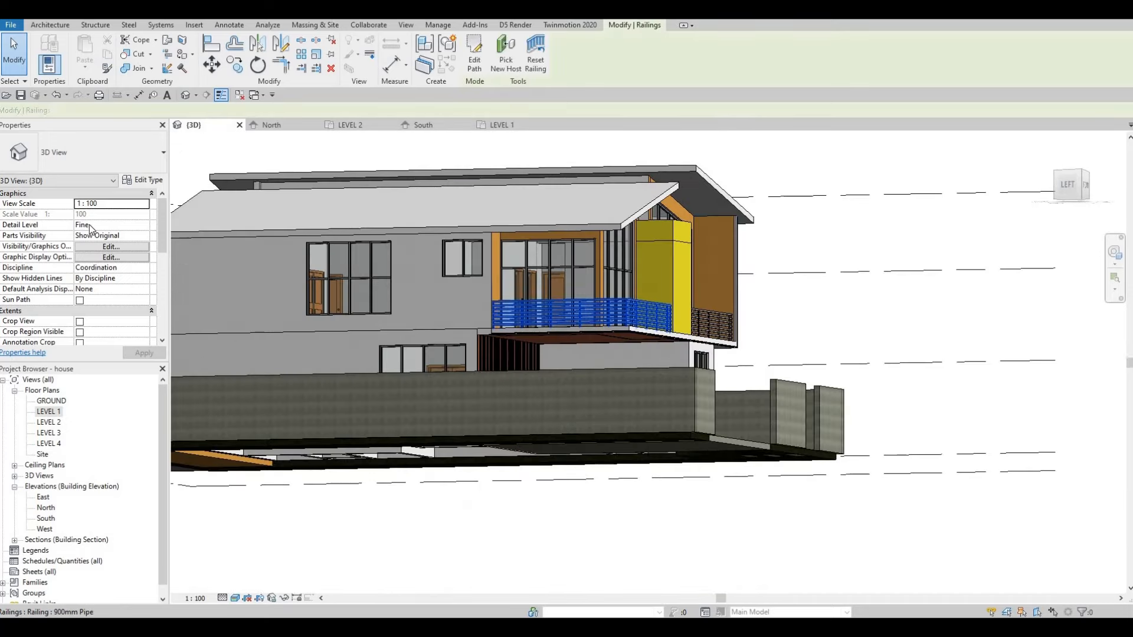
left_click(144, 180)
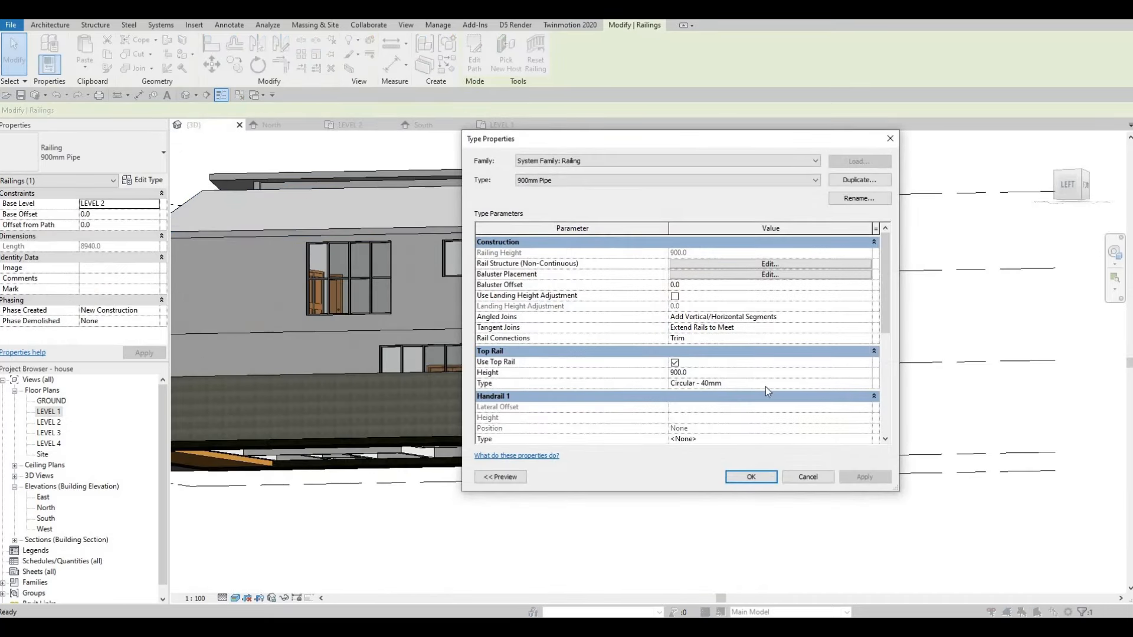
left_click(820, 385)
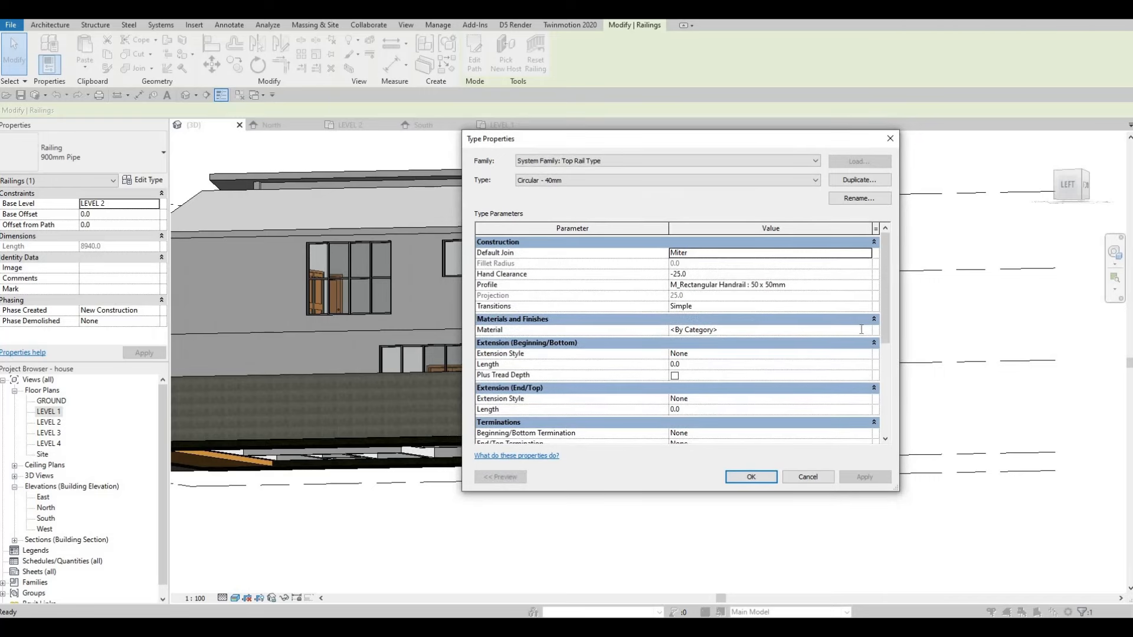
left_click(861, 329)
left_click(867, 329)
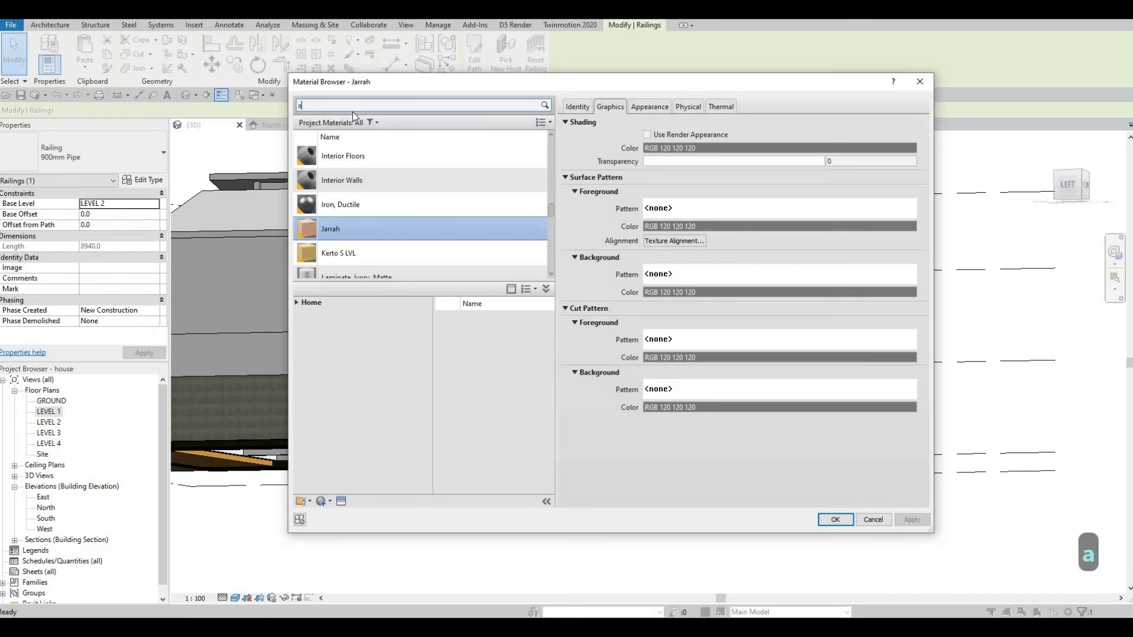
type("alu")
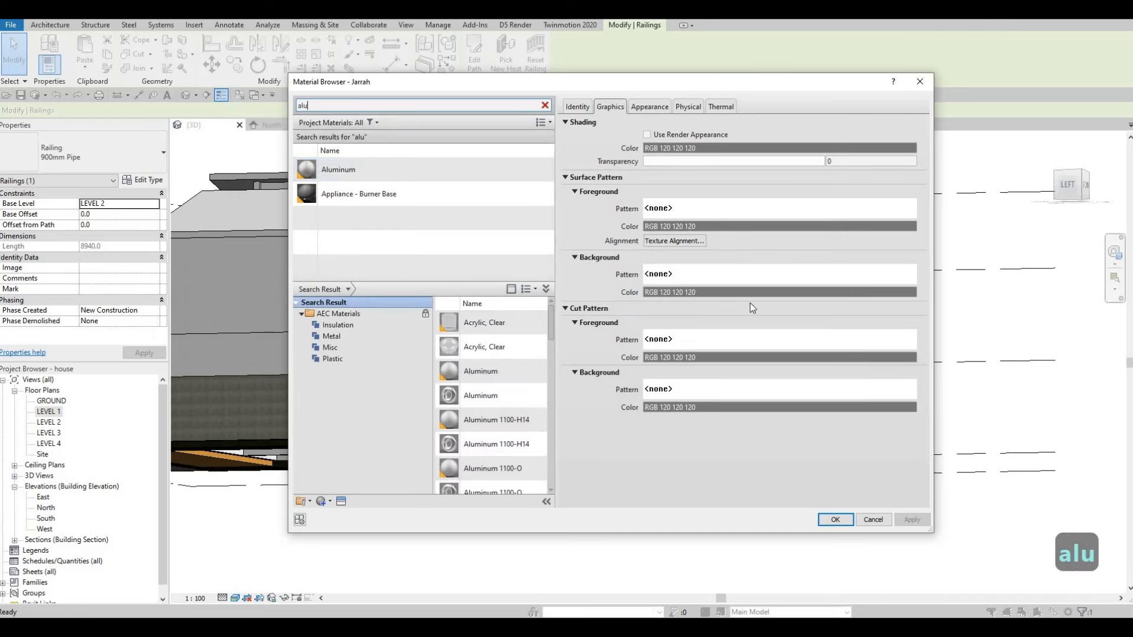
left_click(417, 171)
left_click(831, 520)
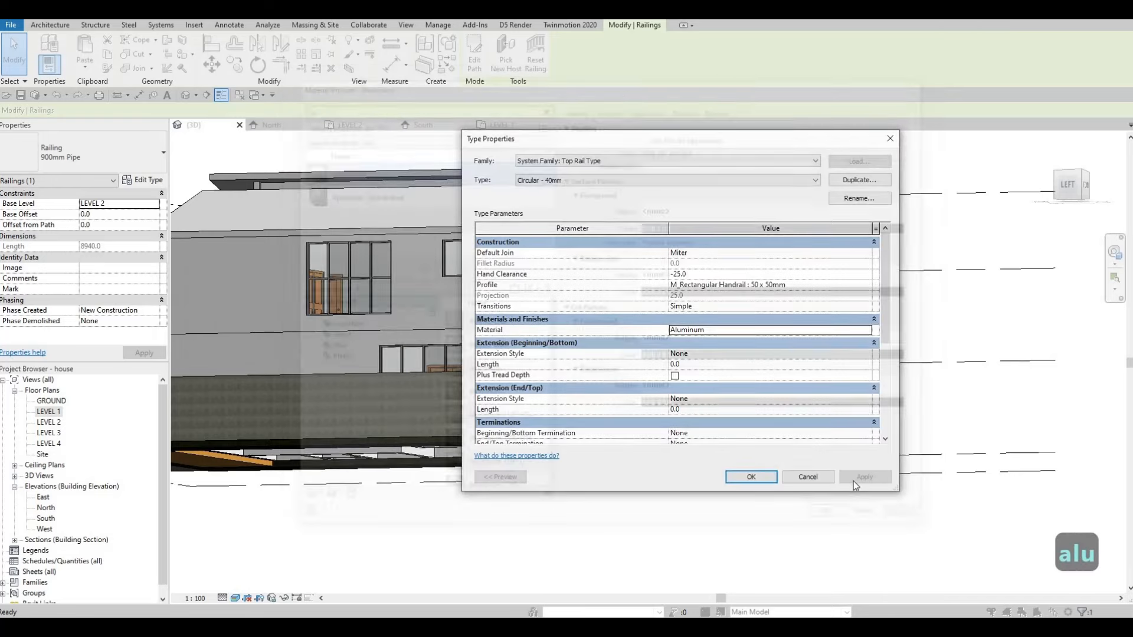
left_click(758, 477)
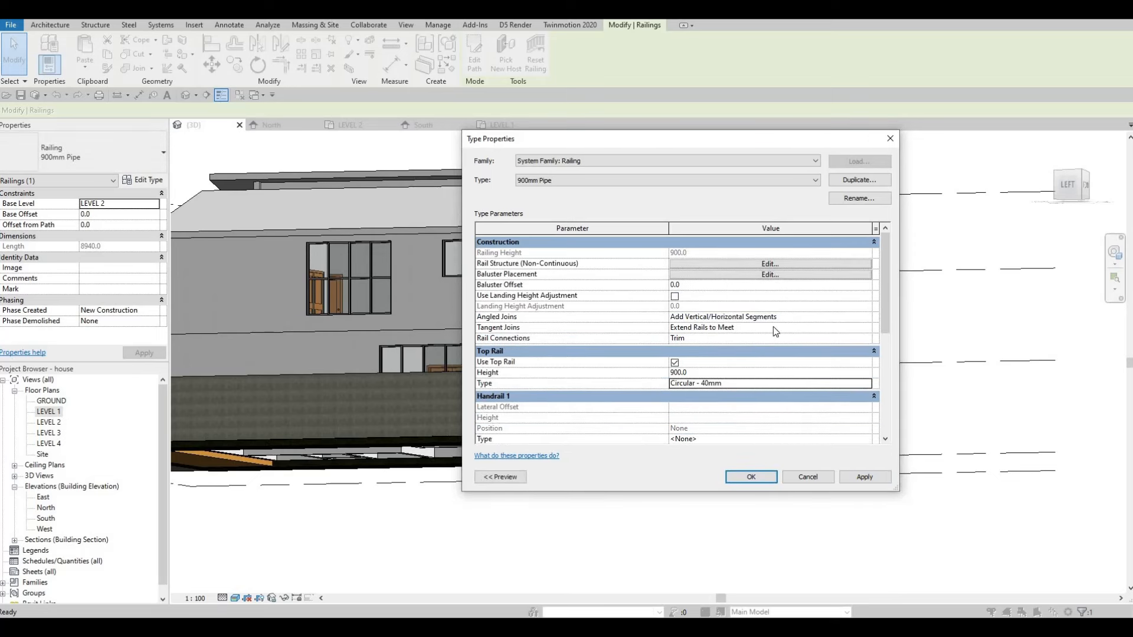
Open the 900mm Pipe railing's non-continuous rail structure and set Rail 1's material to Aluminum.
scroll(767, 383, "down", 5)
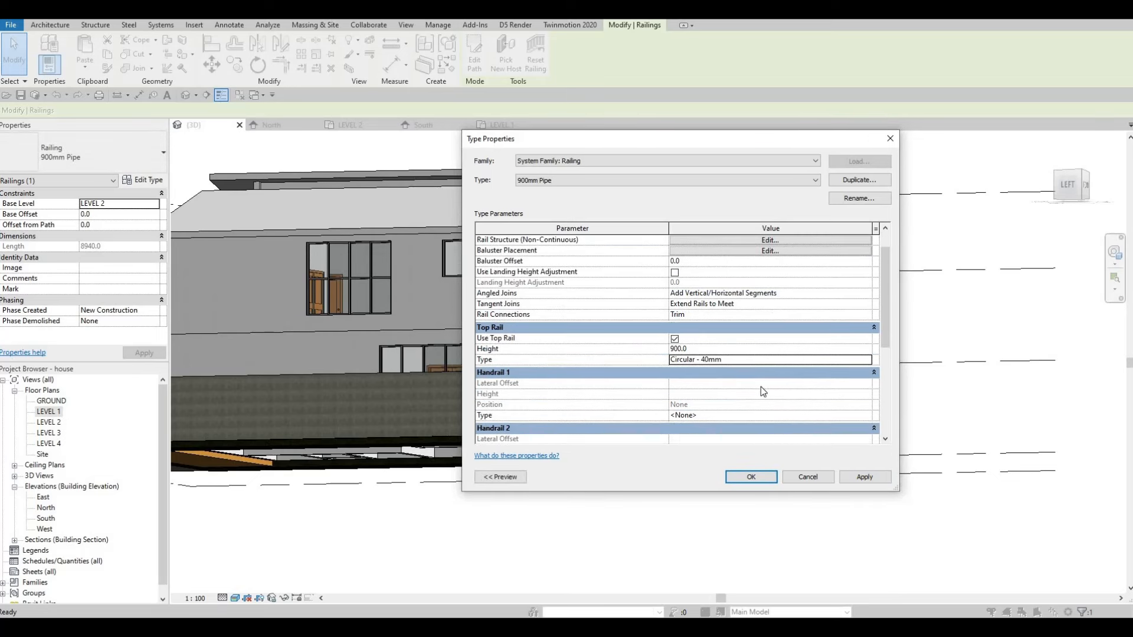
scroll(759, 391, "down", 2)
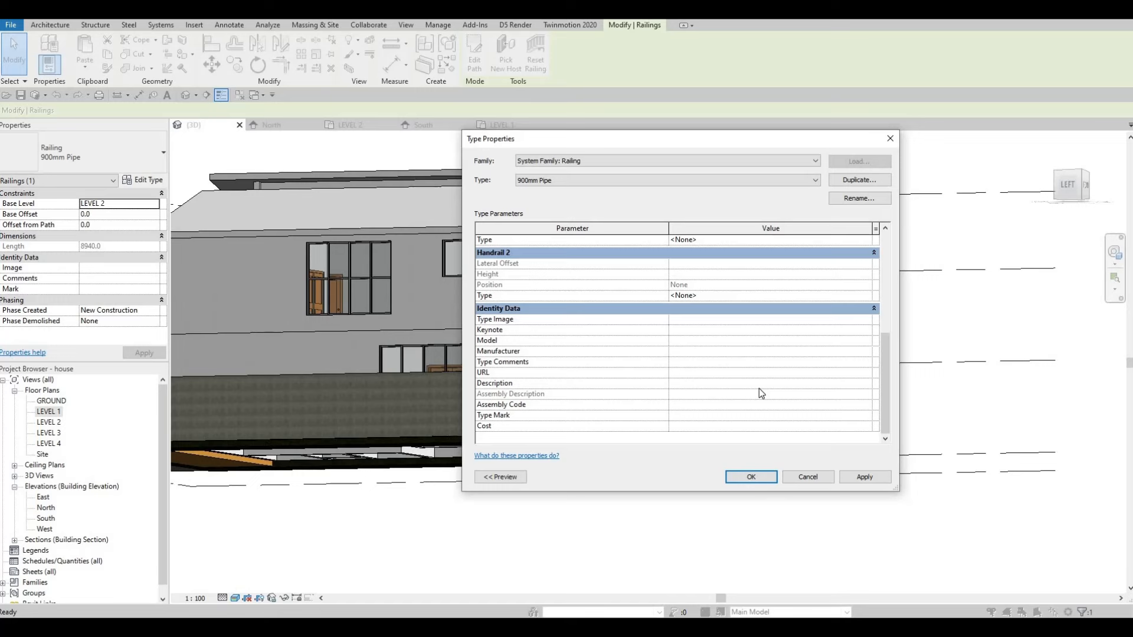
scroll(759, 388, "up", 6)
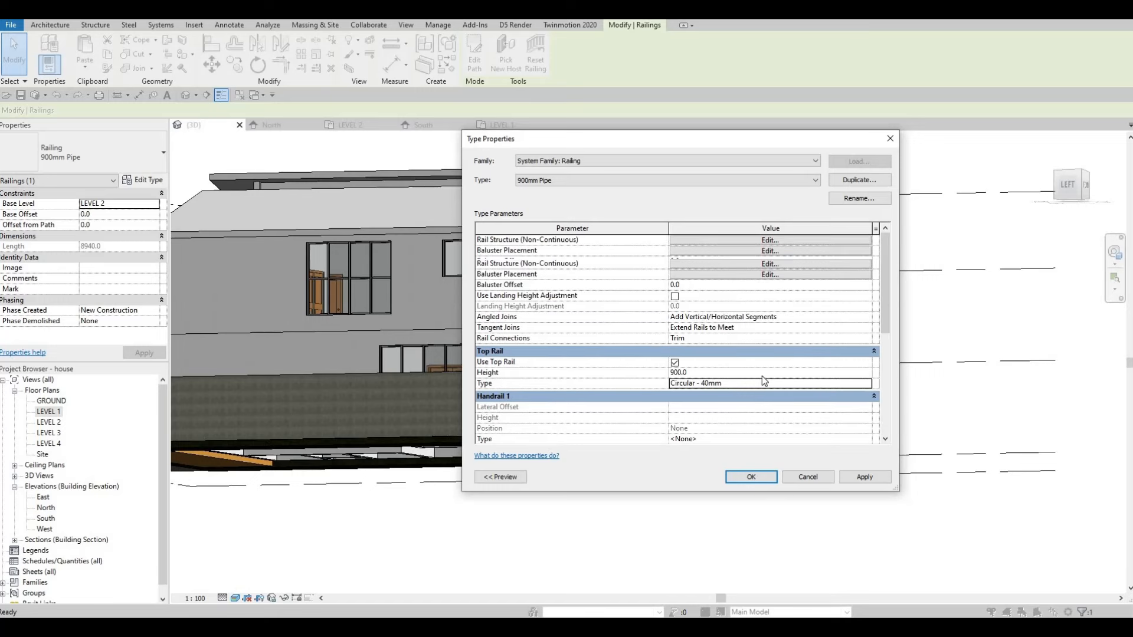
left_click(773, 264)
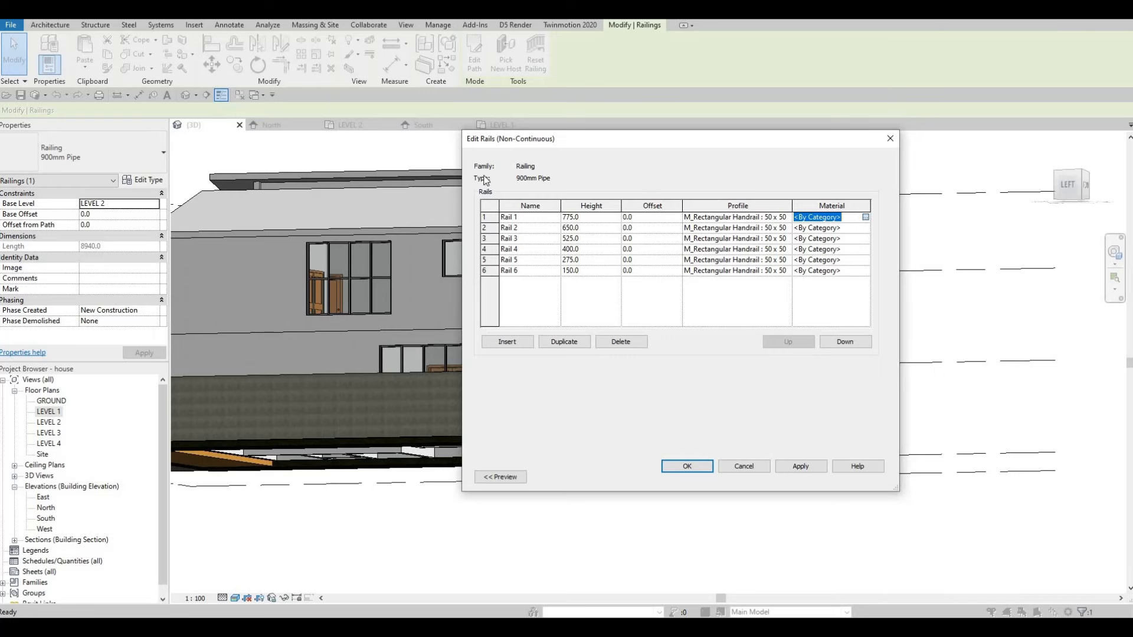
left_click(864, 217)
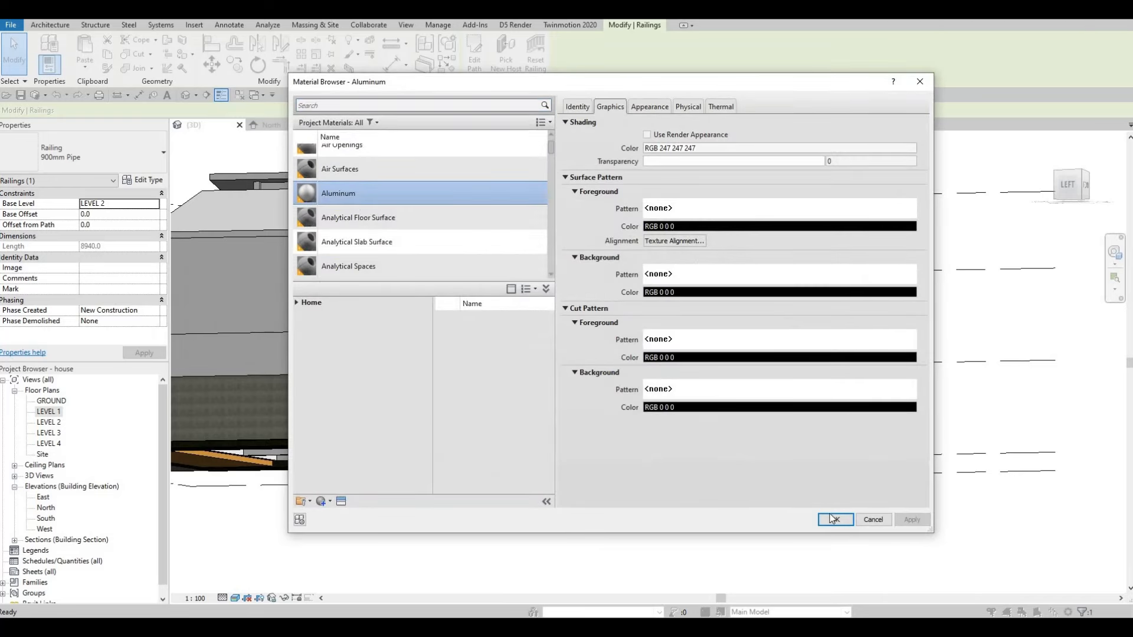
left_click(835, 519)
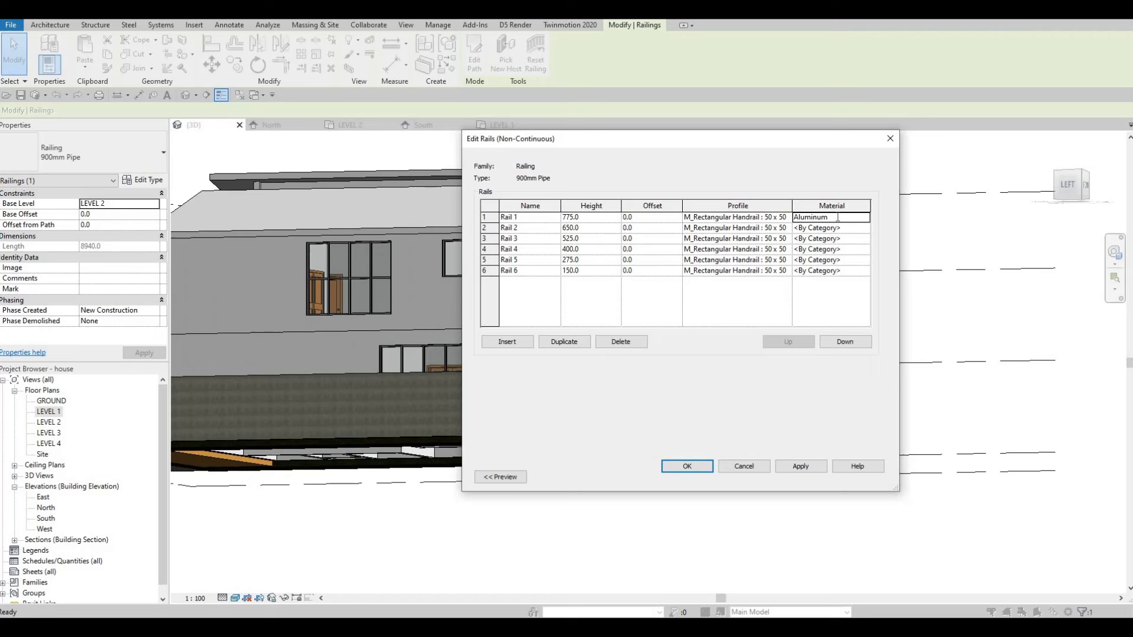
Copy Rail 1's Aluminum material to Rails 2, 3 and 4.
key("ctrl+c")
left_click(849, 228)
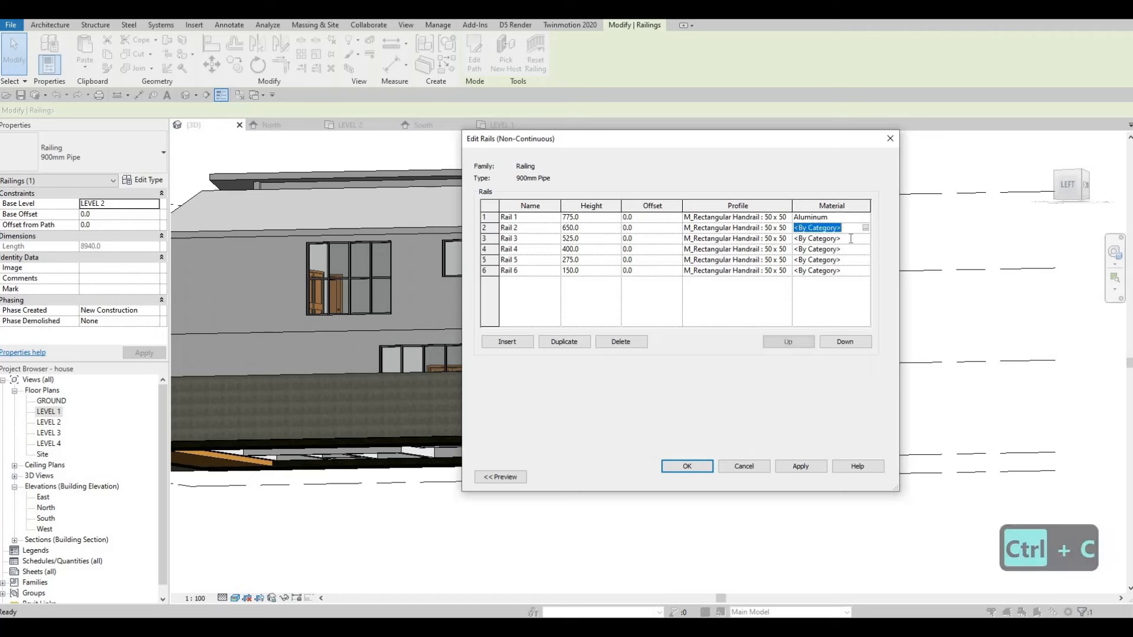
key("ctrl+v")
left_click(849, 250)
key("ctrl+v")
left_click(848, 257)
key("ctrl+v")
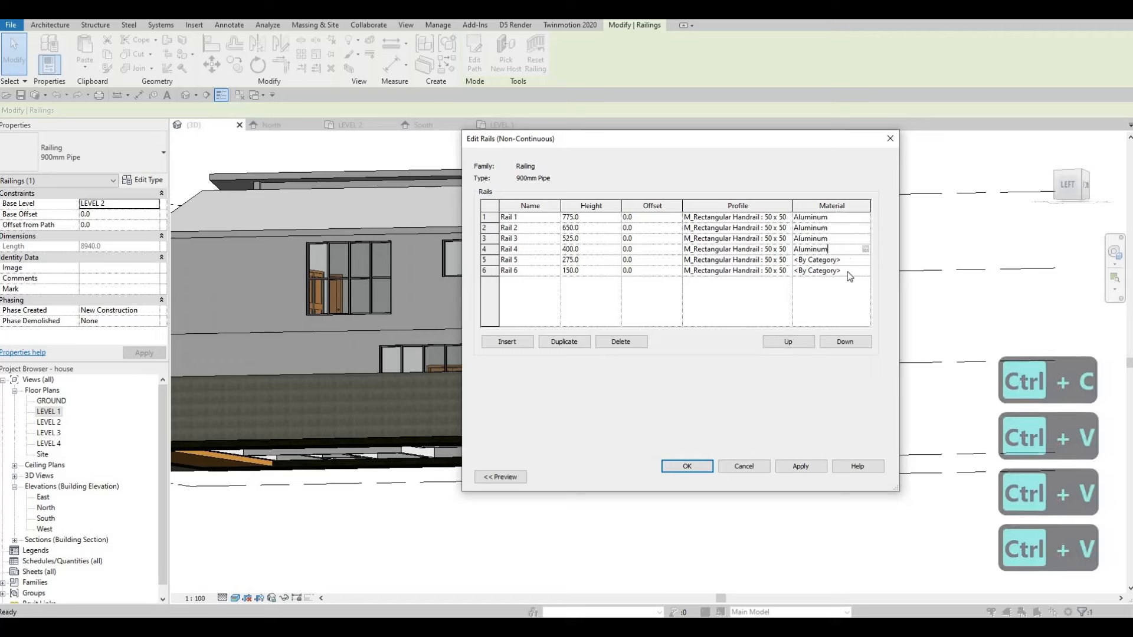
Copy the Aluminum material to Rails 5 and 6, and accept the non-continuous rail structure.
left_click(846, 268)
key("ctrl+v")
left_click(846, 269)
left_click(847, 260)
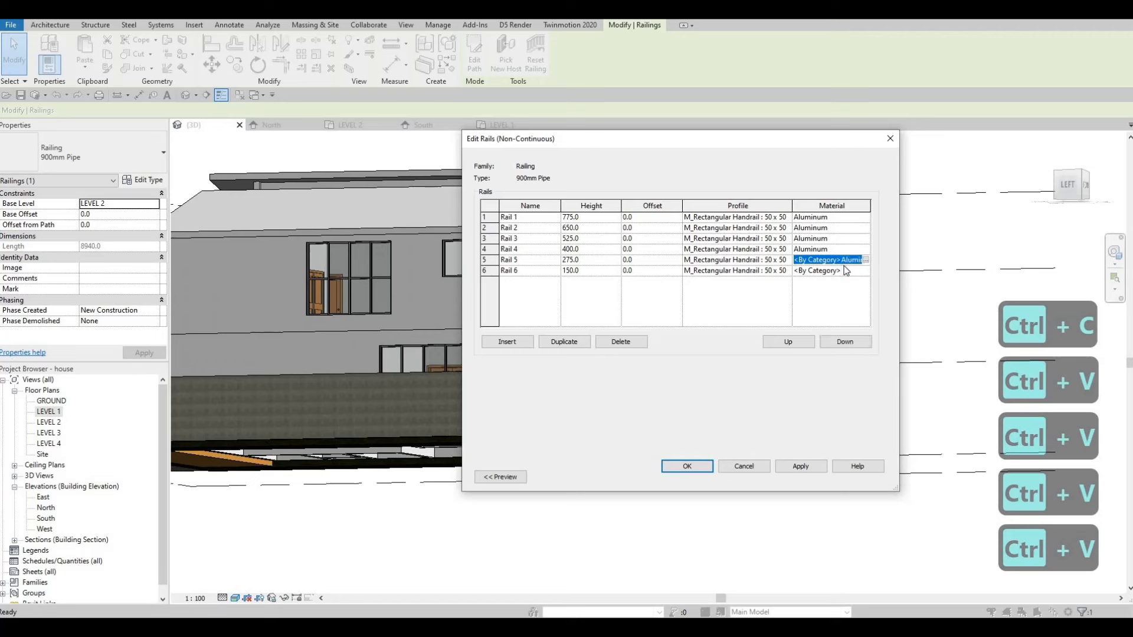
key("ctrl+a")
key("ctrl+v")
left_click(847, 270)
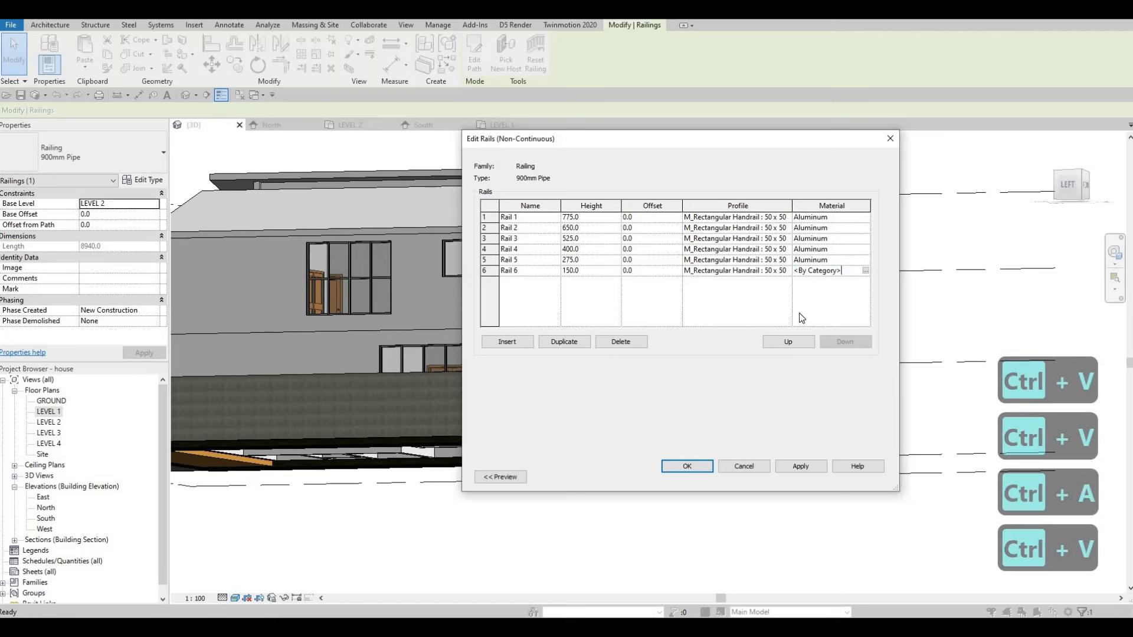
key("ctrl+v")
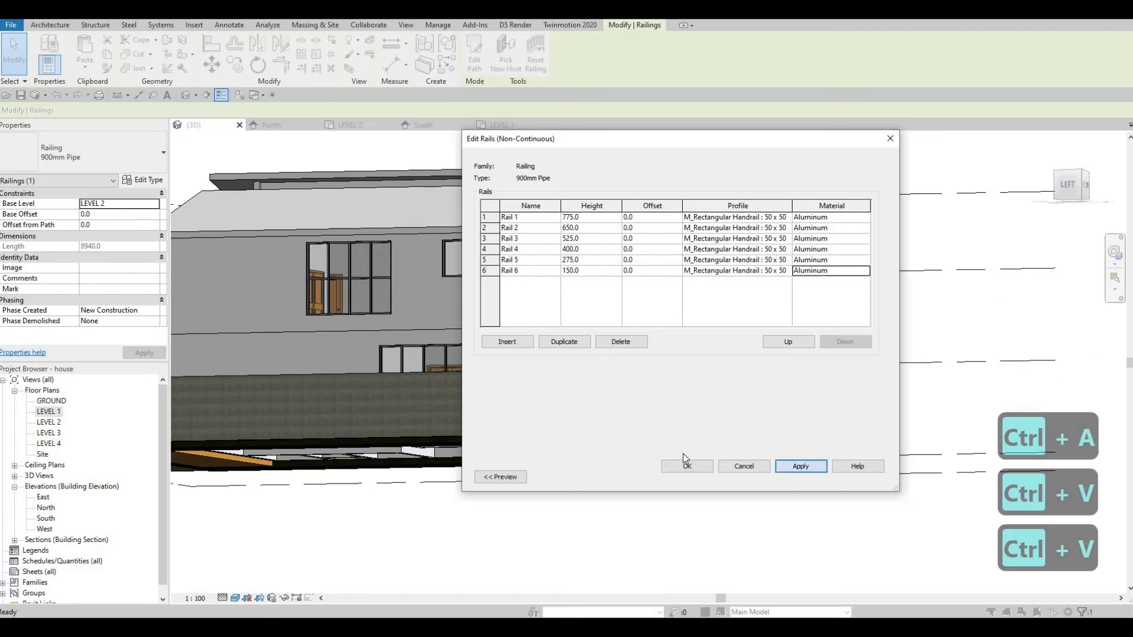
key("Return")
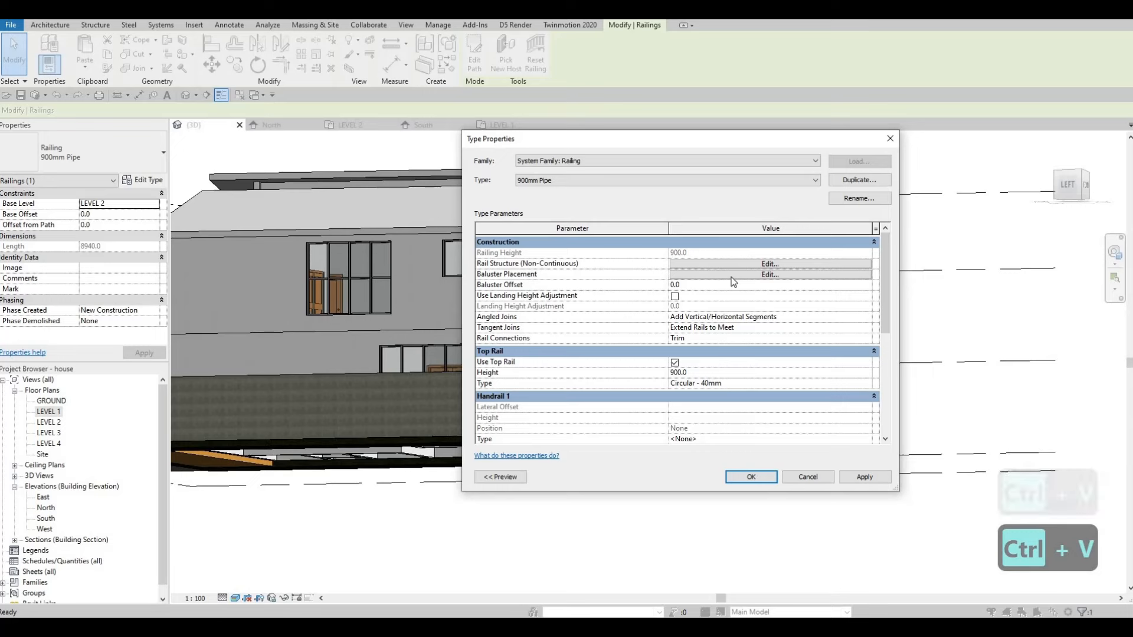
Review the post families in the 900mm Pipe railing's baluster placement, and apply the railing type changes.
left_click(745, 278)
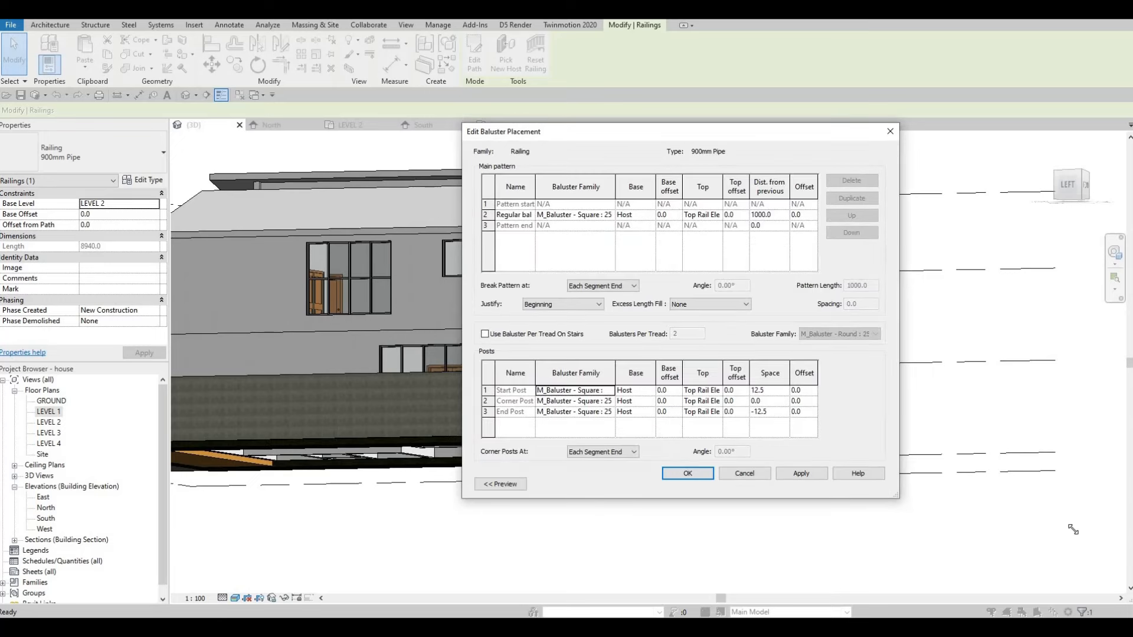
left_click_drag(1105, 529, 1107, 528)
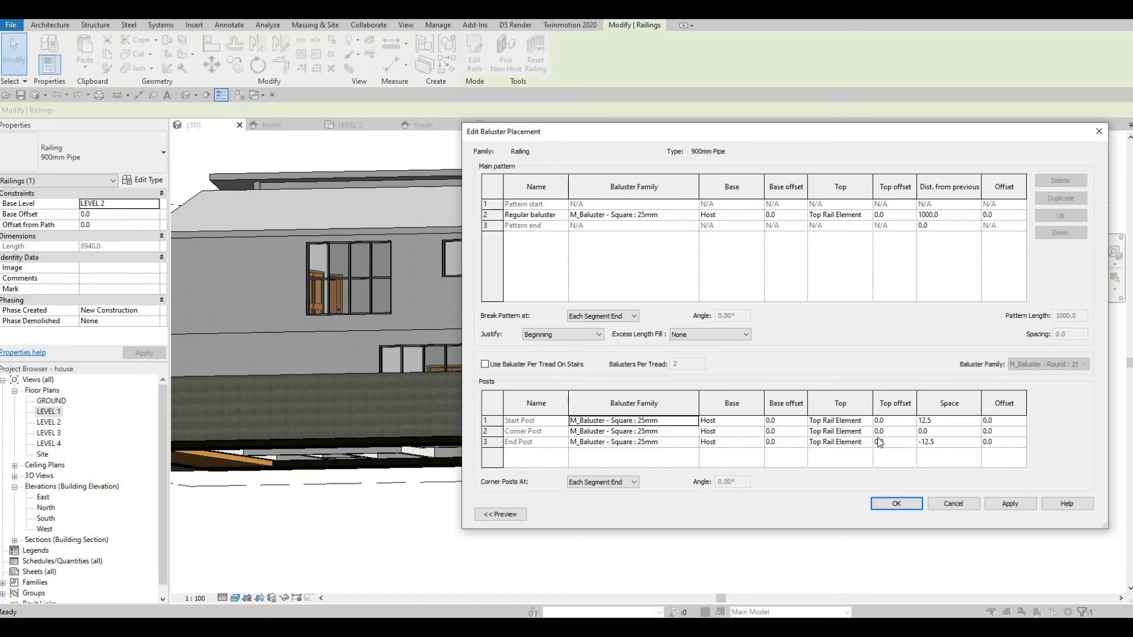
left_click(700, 431)
left_click(699, 431)
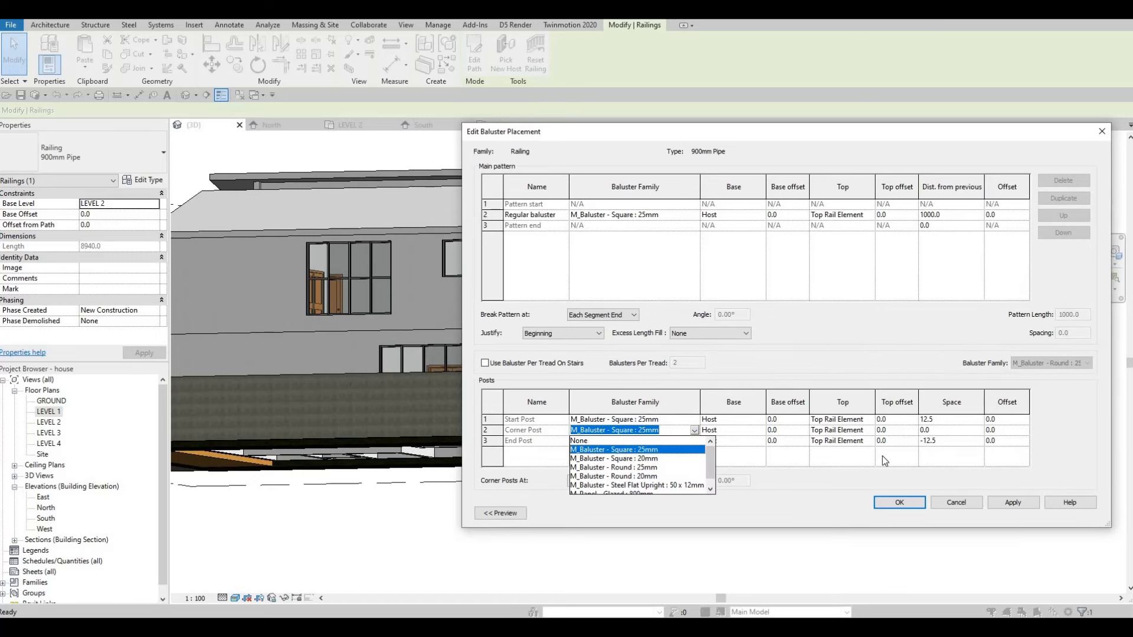
key("Escape")
left_click(1007, 500)
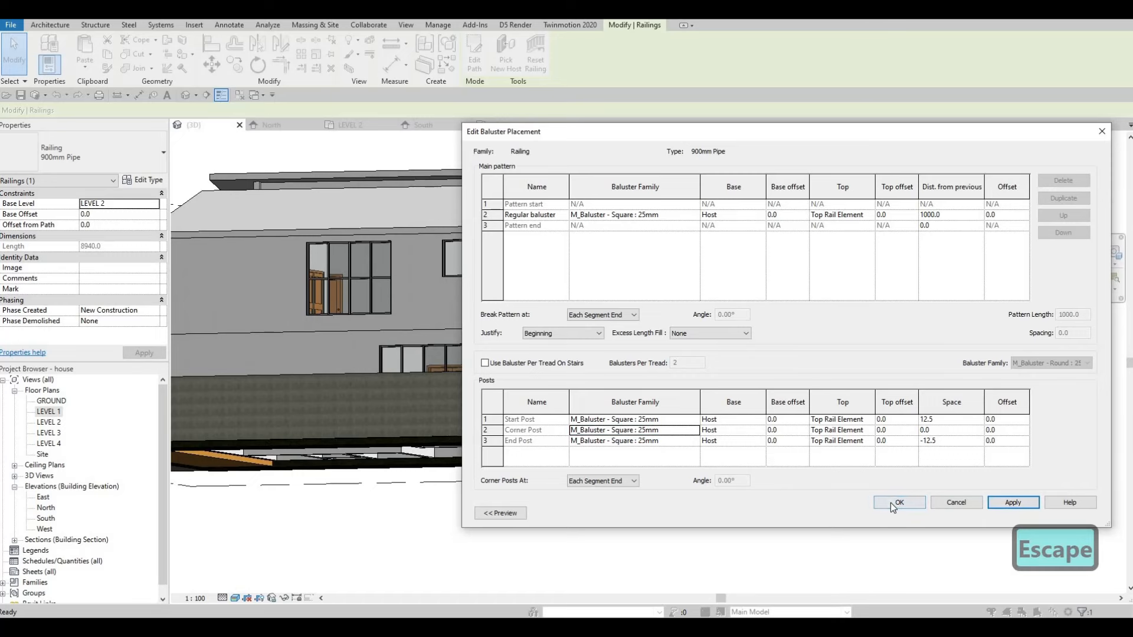
left_click(888, 503)
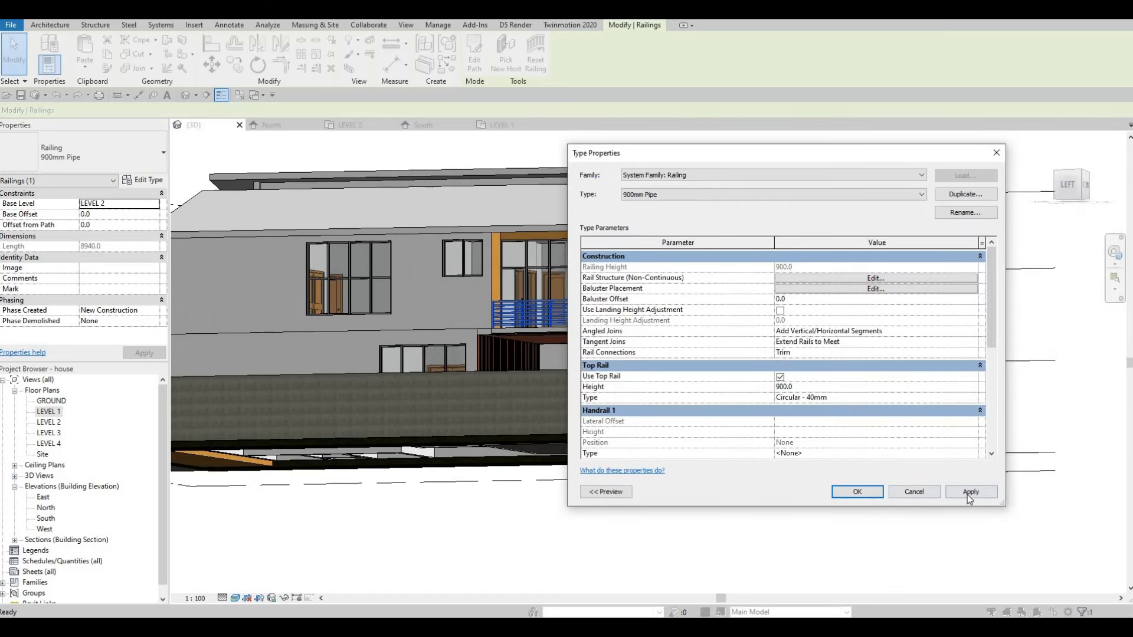
left_click(968, 494)
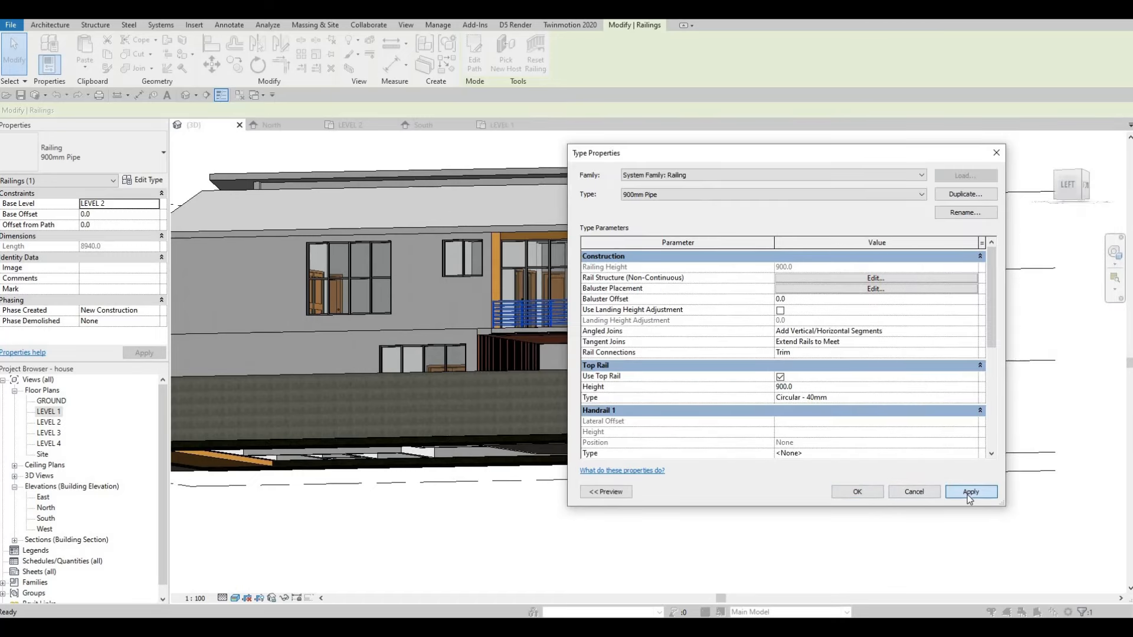
left_click(857, 492)
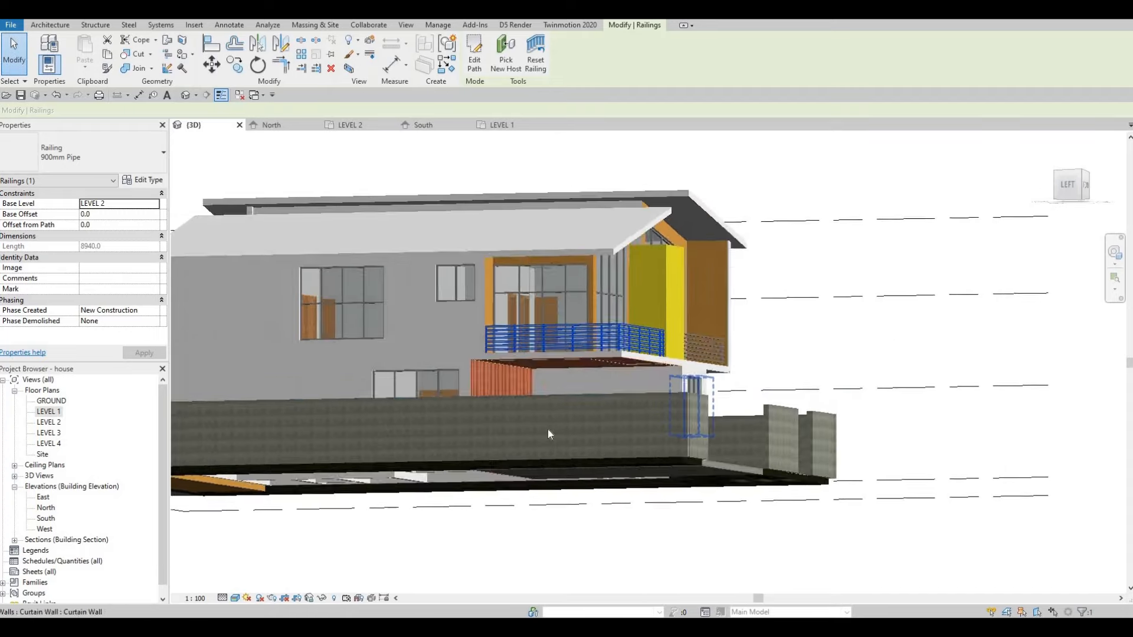
Examine the balcony railings on the front facade and the type properties of the BOUNDARY WALL in front of the entrance.
middle_click_drag(548, 435, 774, 325, "shift")
scroll(645, 342, "up", 4)
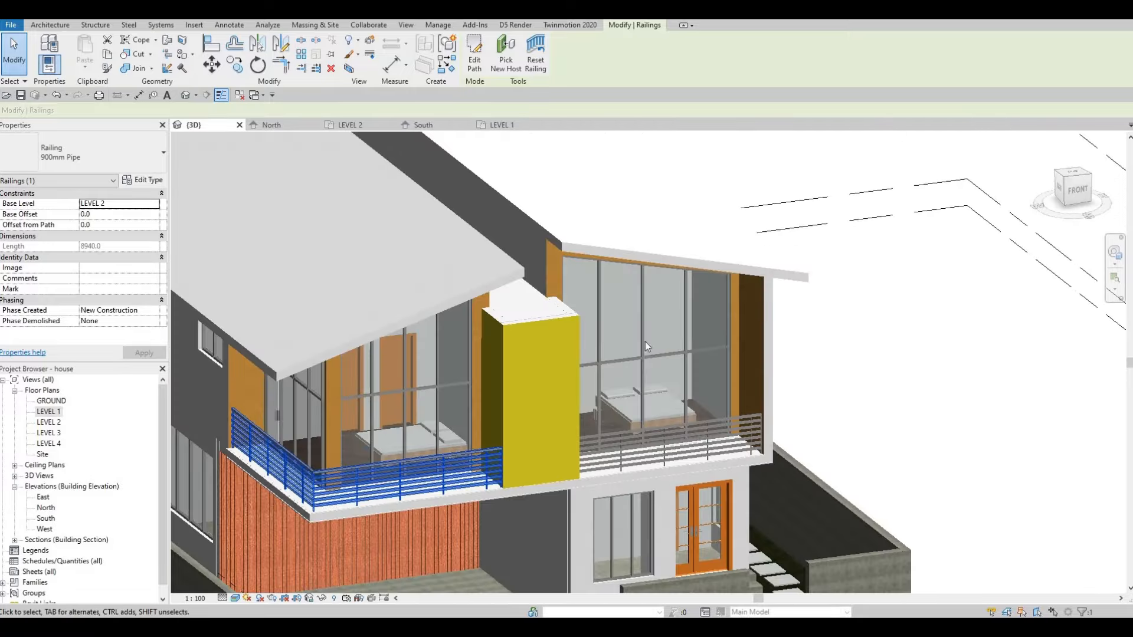
middle_click_drag(654, 546, 687, 481)
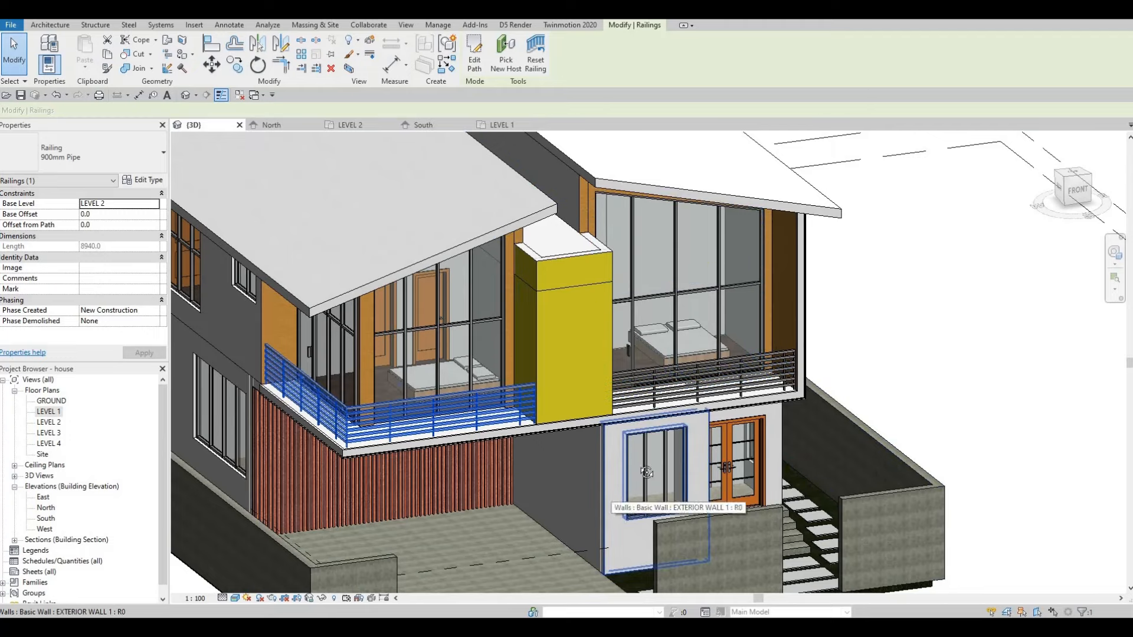
middle_click_drag(647, 472, 647, 436, "shift")
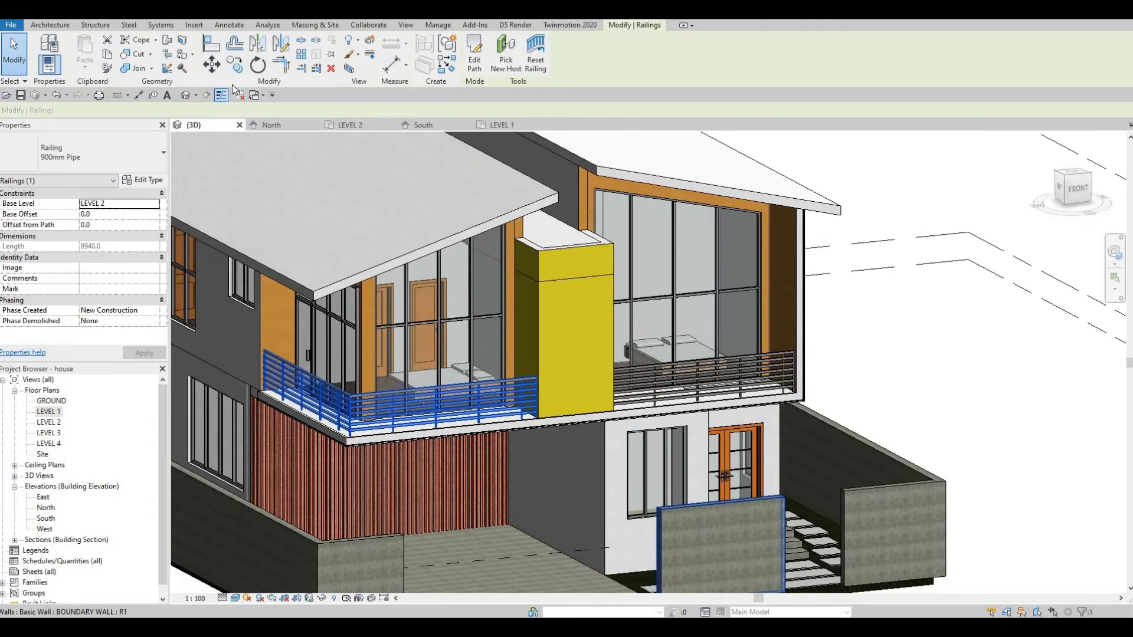
left_click(690, 531)
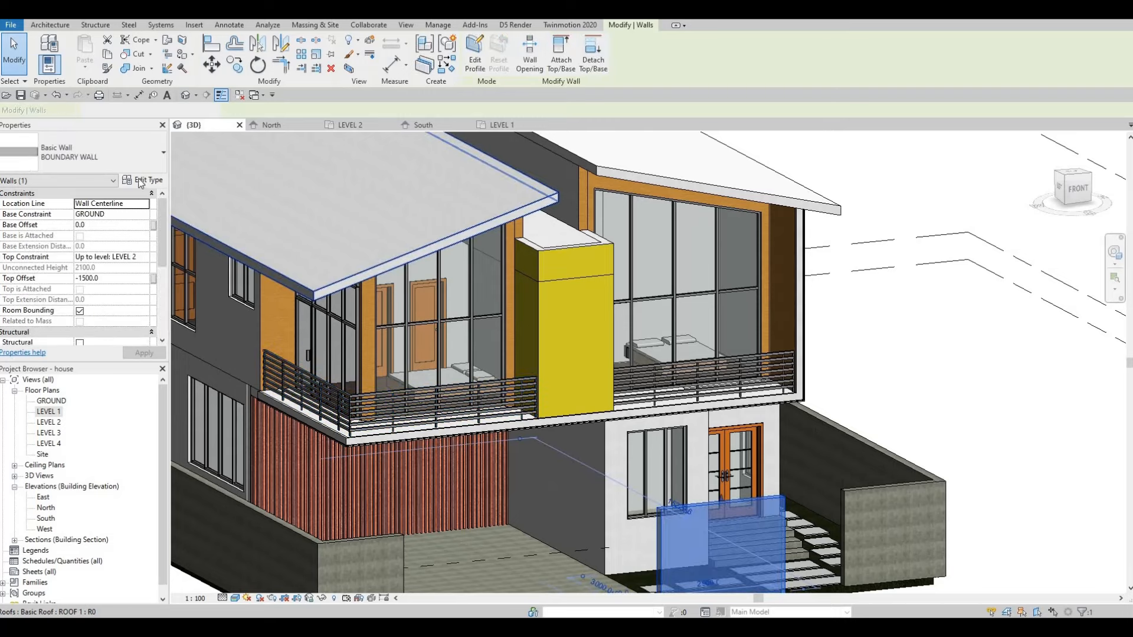
left_click(142, 180)
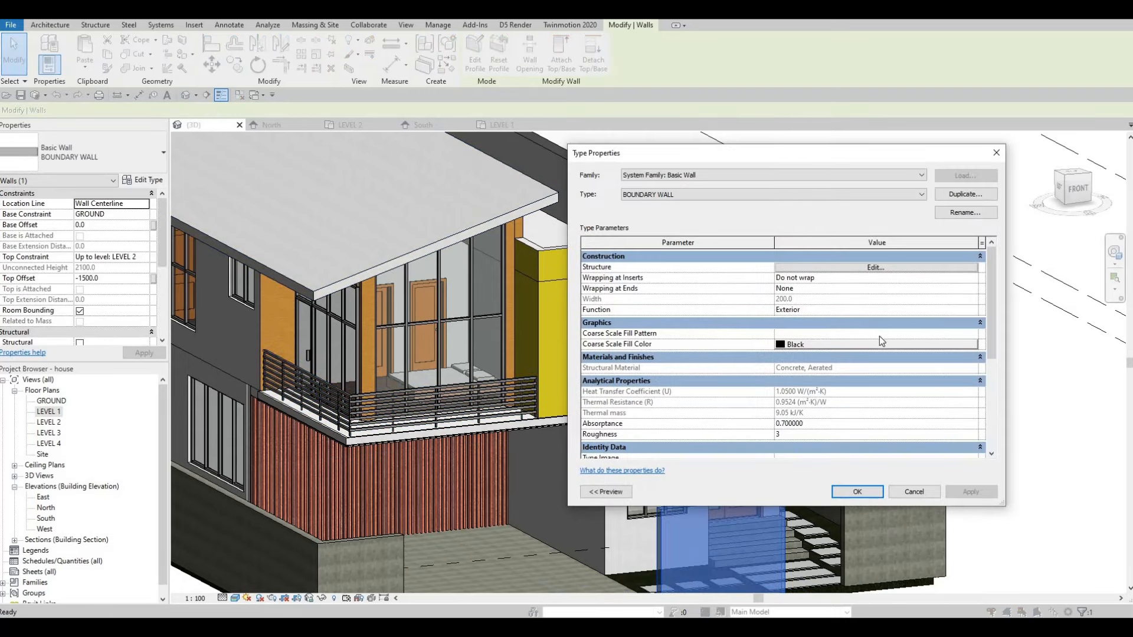
scroll(879, 336, "down", 5)
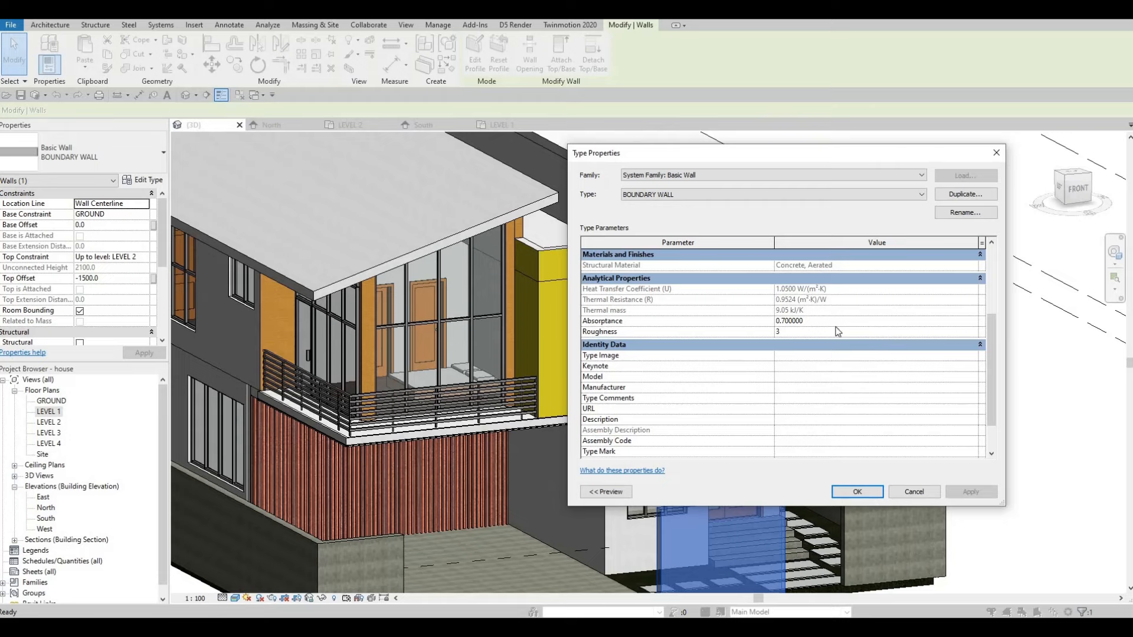
scroll(810, 321, "up", 4)
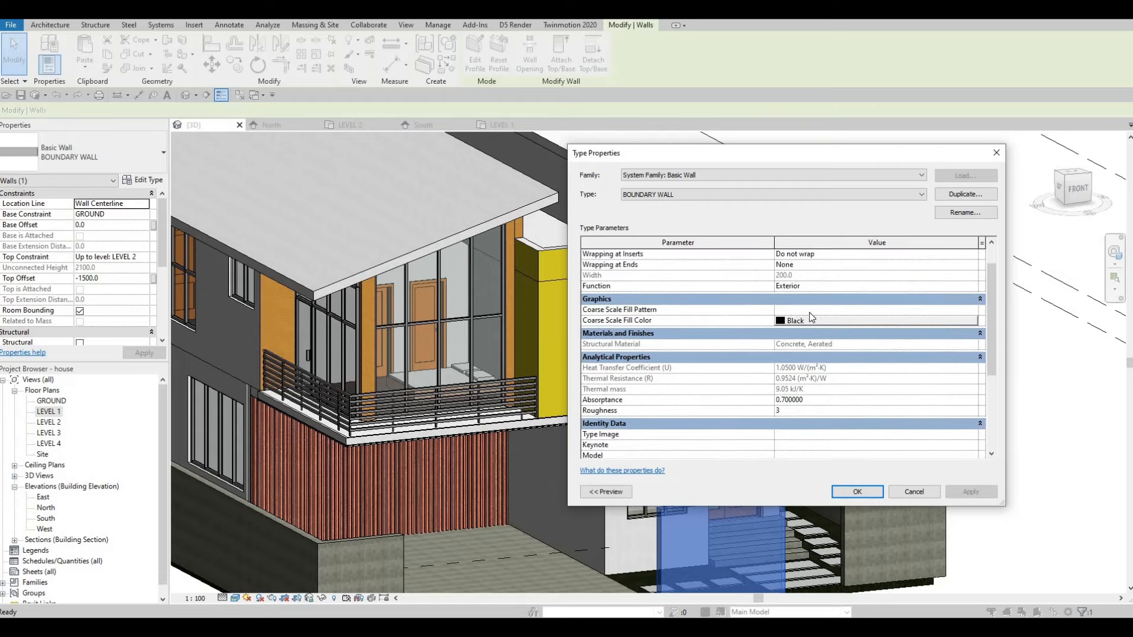
scroll(813, 321, "up", 1)
key("Escape")
Examine the house from the front and rear, and check the properties of the balcony's white frame model.
scroll(592, 373, "up", 6)
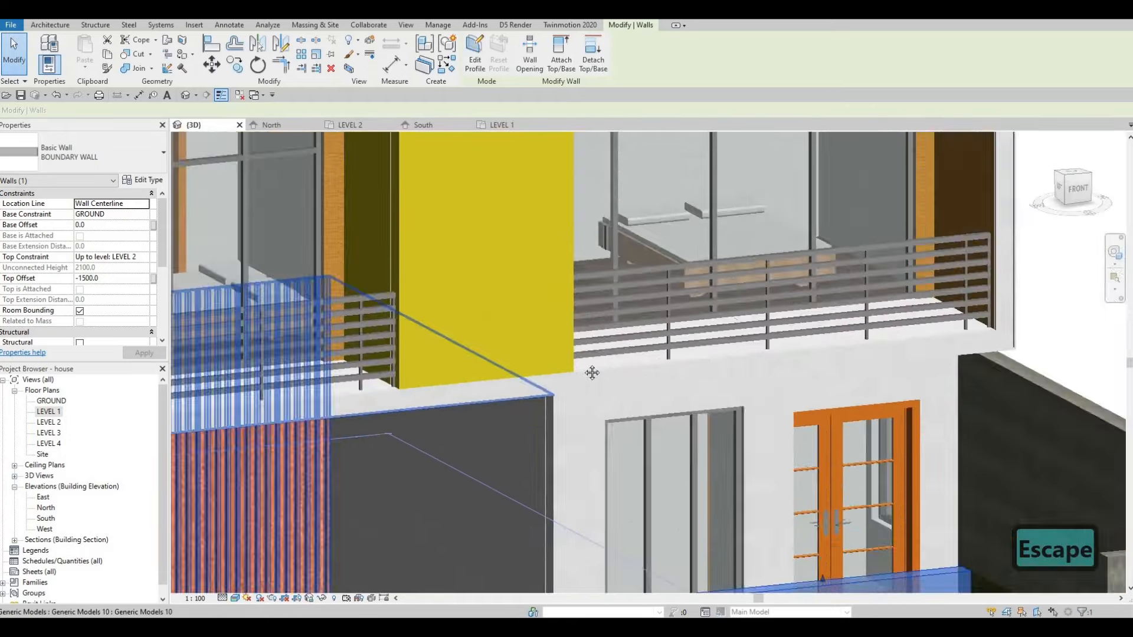
middle_click_drag(592, 373, 523, 377)
scroll(523, 377, "down", 3)
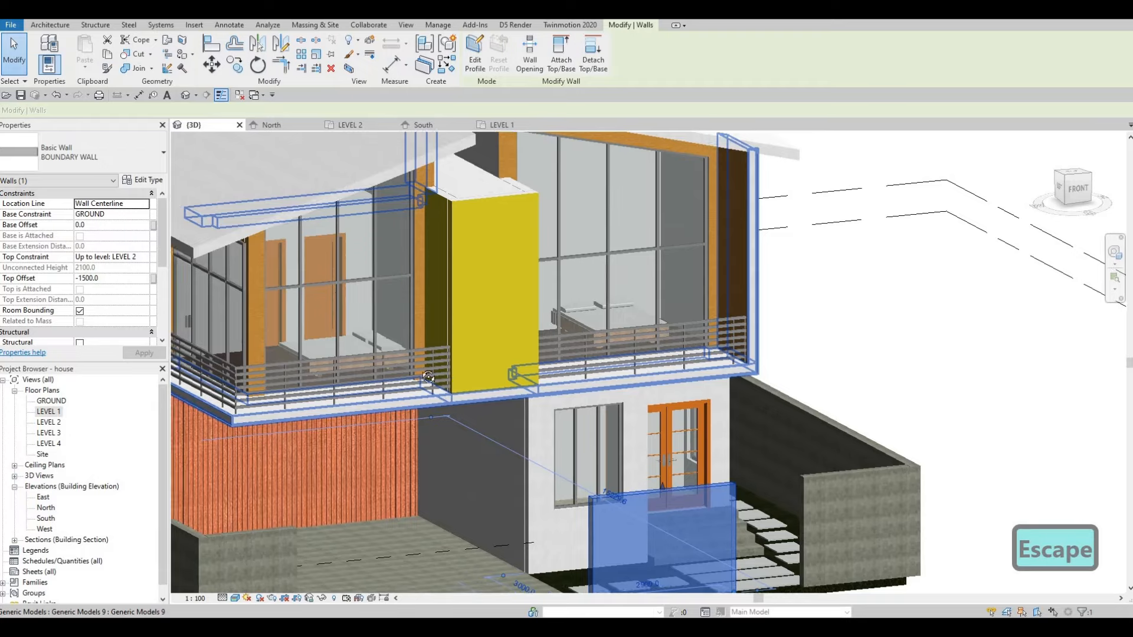
scroll(523, 377, "down", 2)
middle_click_drag(602, 386, 733, 397)
middle_click_drag(554, 248, 785, 266, "shift")
middle_click_drag(498, 306, 520, 259, "shift")
middle_click_drag(422, 493, 468, 307)
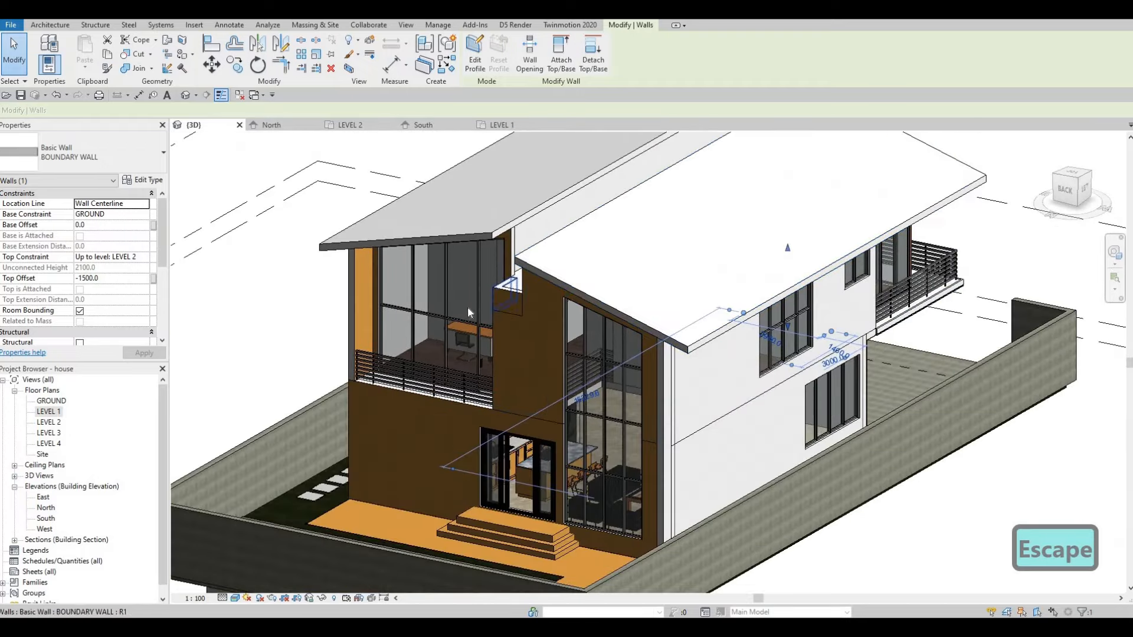
middle_click_drag(792, 320, 505, 271, "shift")
middle_click_drag(375, 305, 352, 490)
scroll(384, 309, "down", 2)
middle_click_drag(372, 183, 495, 325)
scroll(554, 318, "up", 3)
left_click(513, 312)
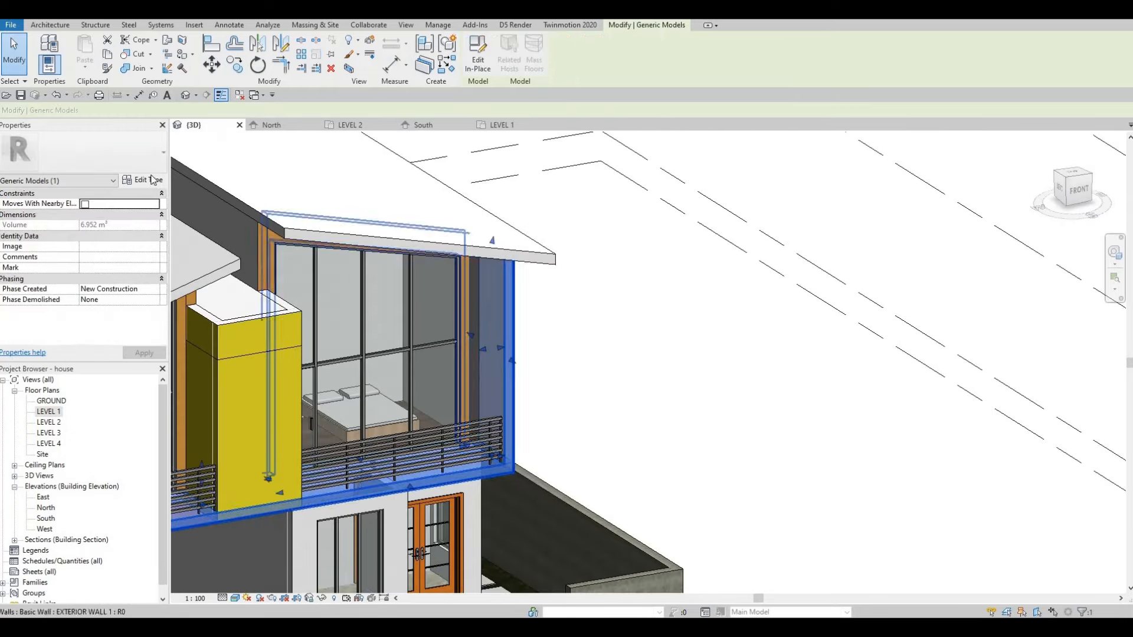
key("Escape")
key("Escape")
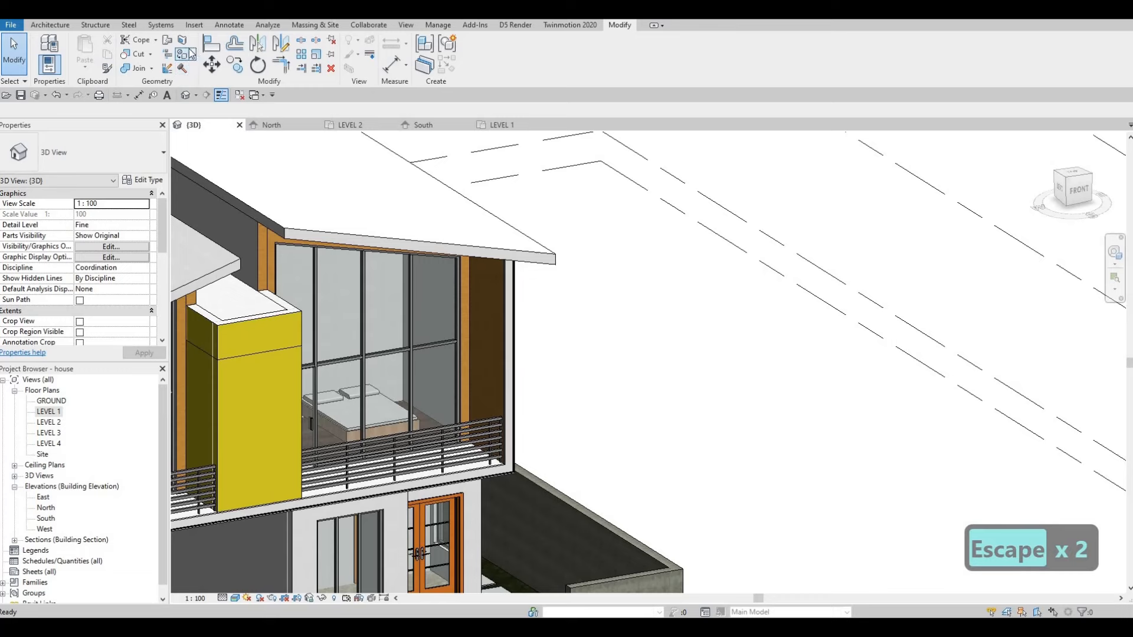
Create a new in-place component in the Generic Models category, keeping the default name.
scroll(441, 238, "down", 1)
middle_click_drag(441, 238, 570, 207)
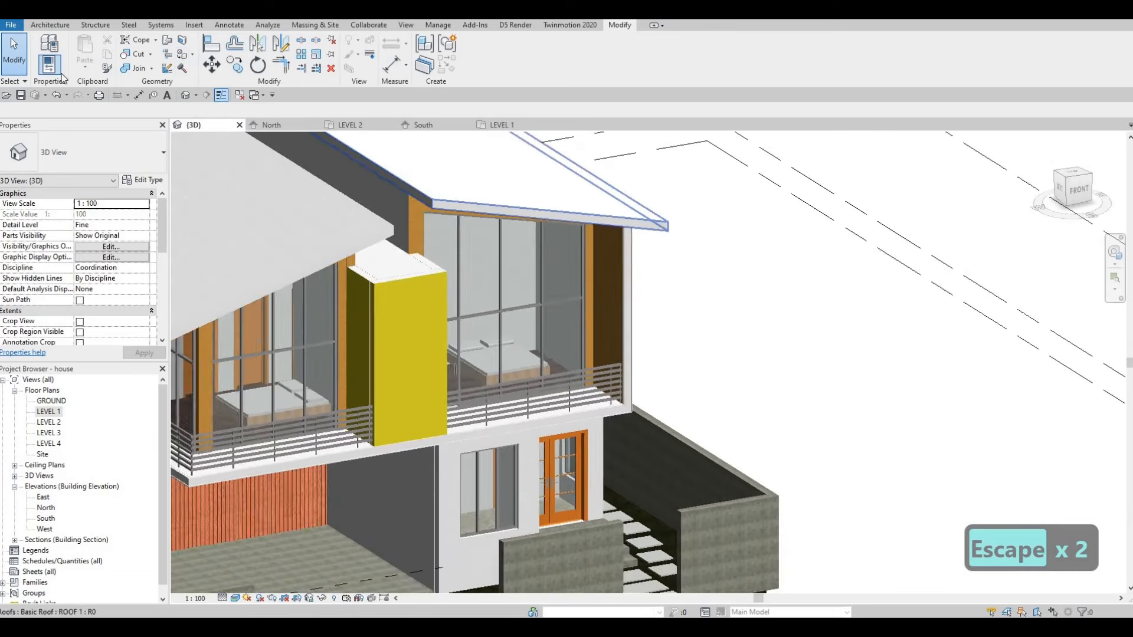
left_click(51, 26)
left_click(137, 61)
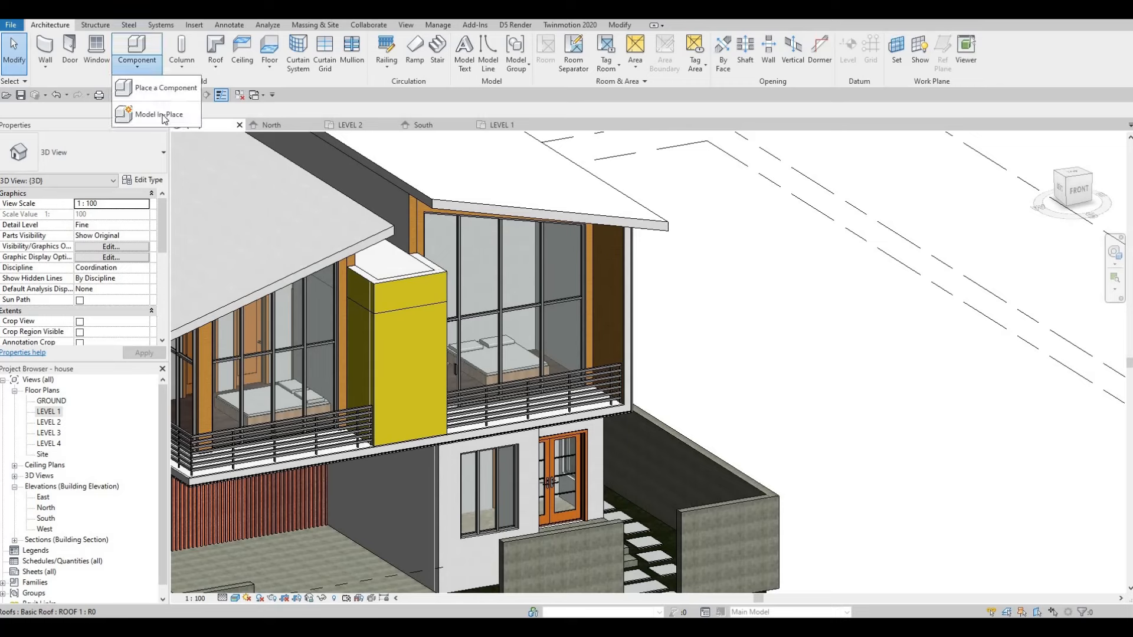
left_click(161, 115)
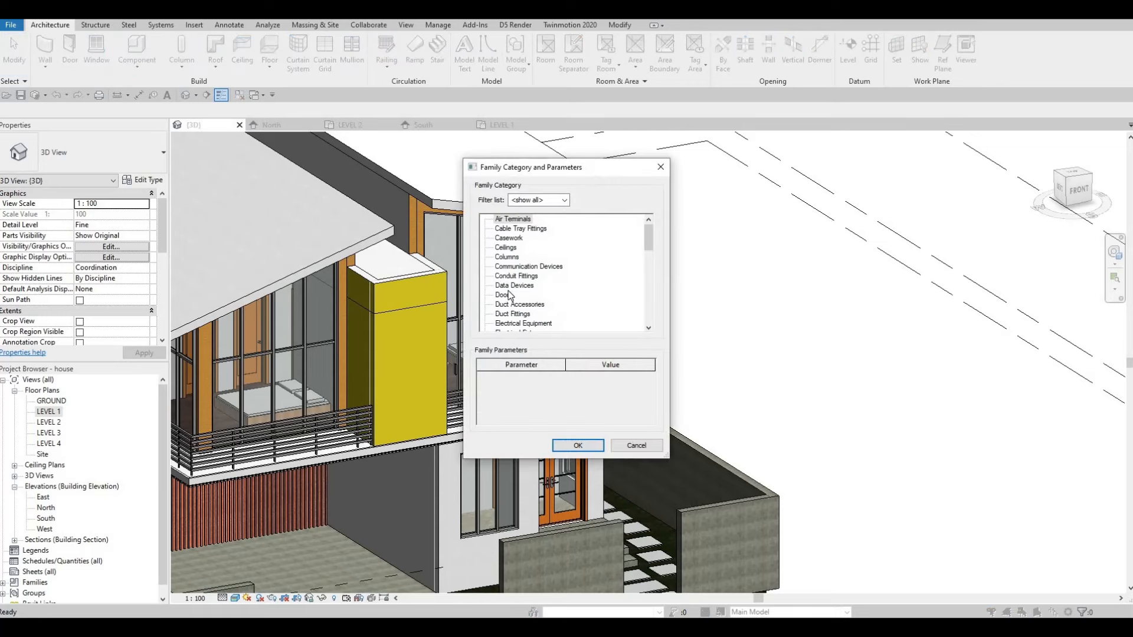
scroll(510, 295, "down", 3)
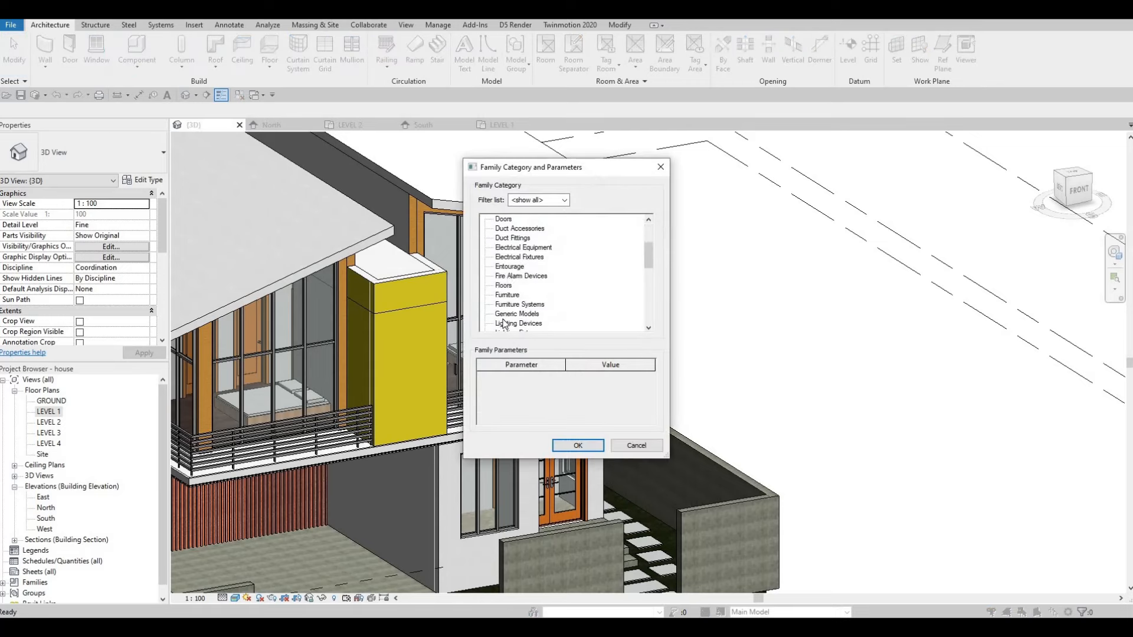
scroll(519, 307, "down", 1)
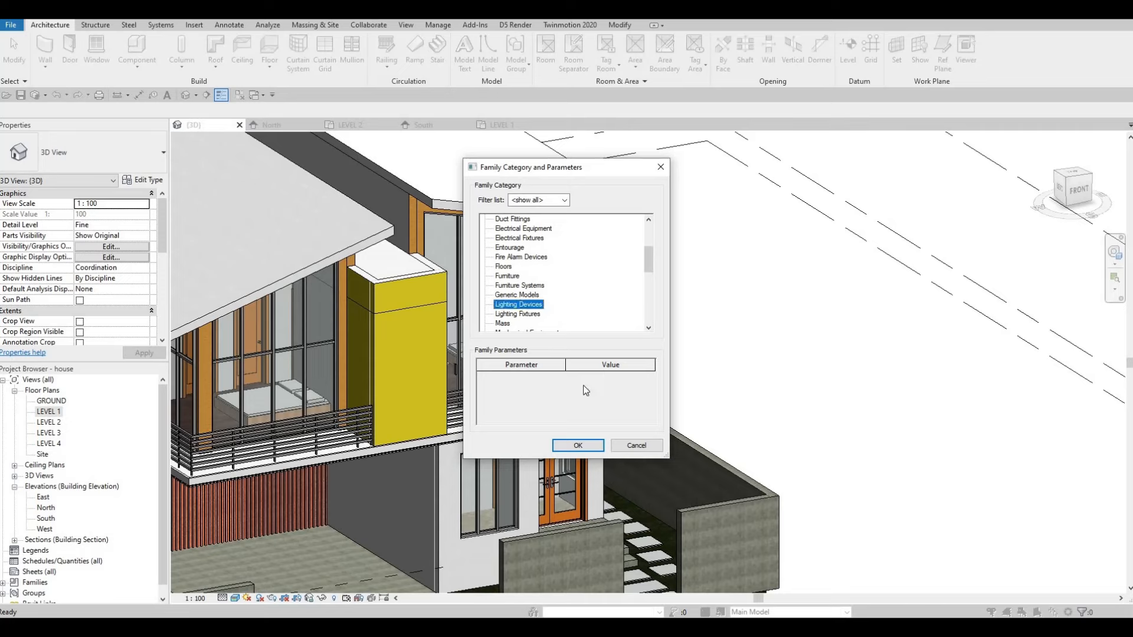
key("Up")
left_click(567, 446)
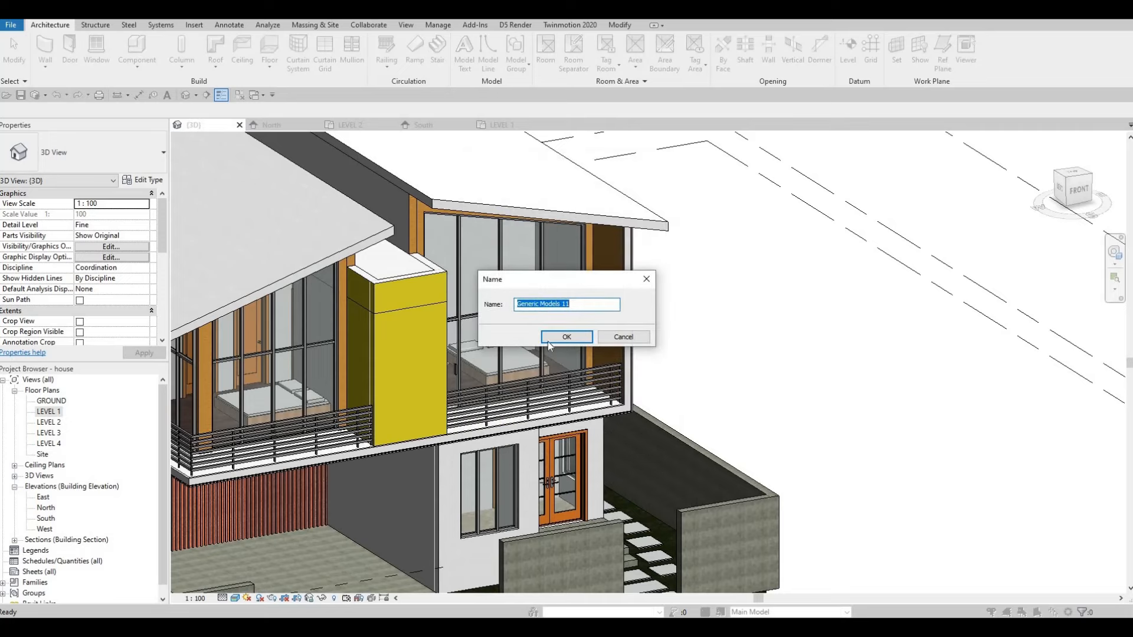
key("Return")
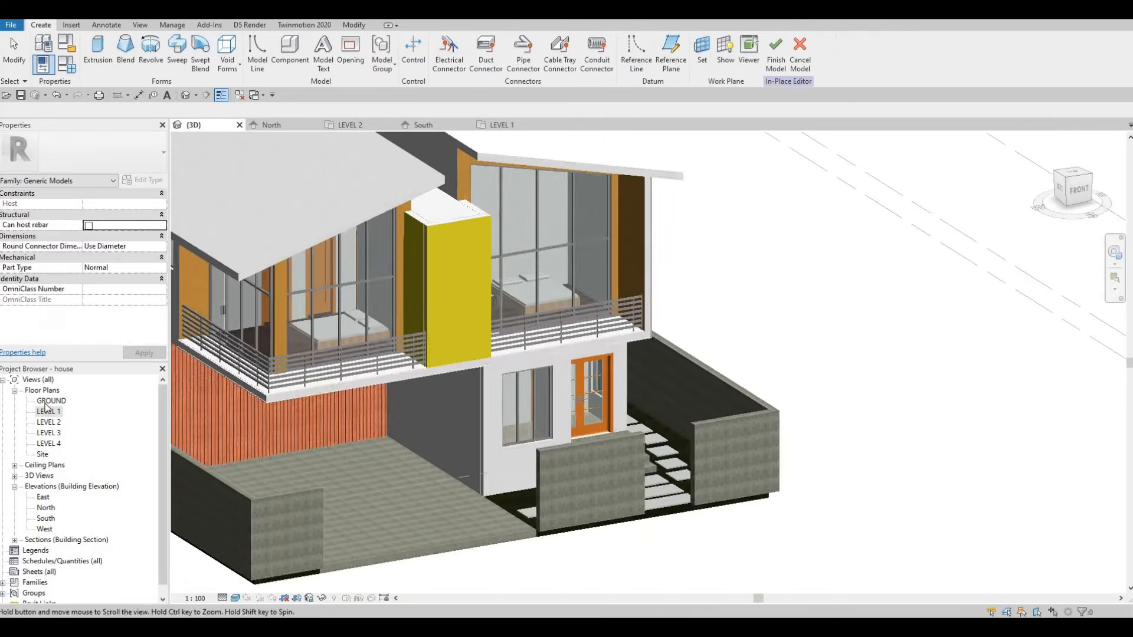
Open the GROUND floor plan and start an Extrusion for the in-place model near the driveway area.
double_click(52, 401)
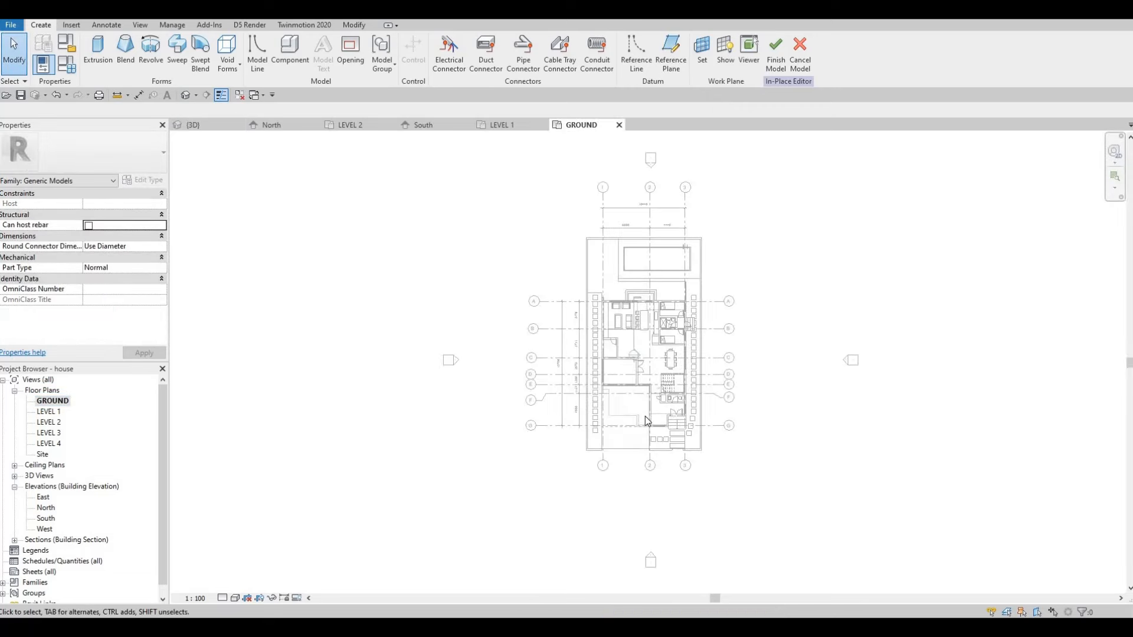
scroll(645, 415, "up", 4)
left_click(98, 50)
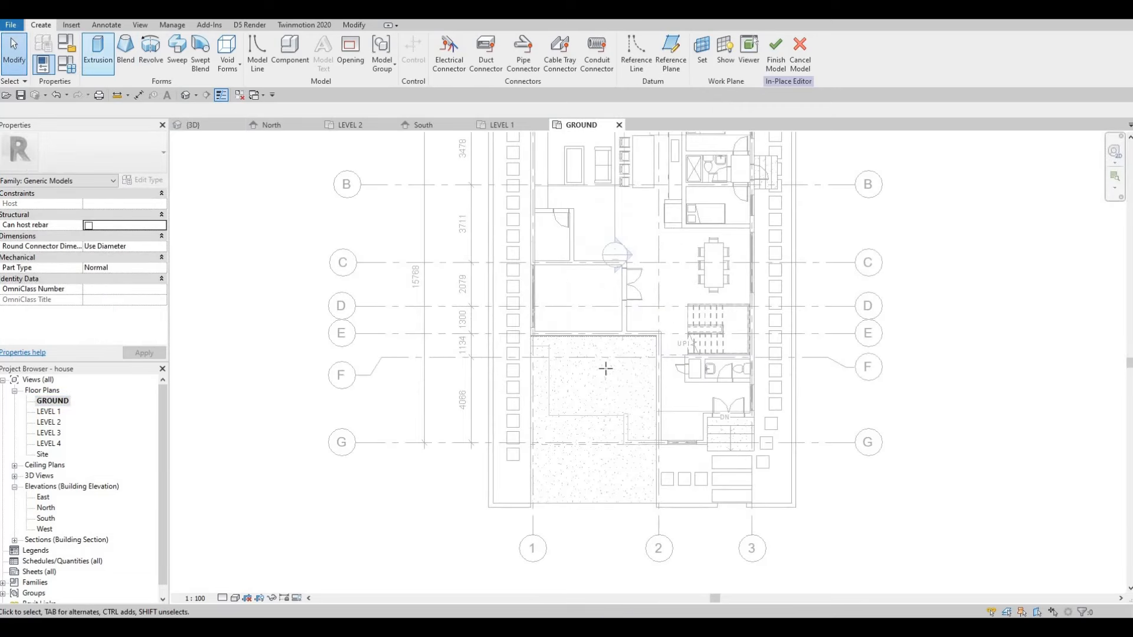
left_click(607, 369)
key("Escape")
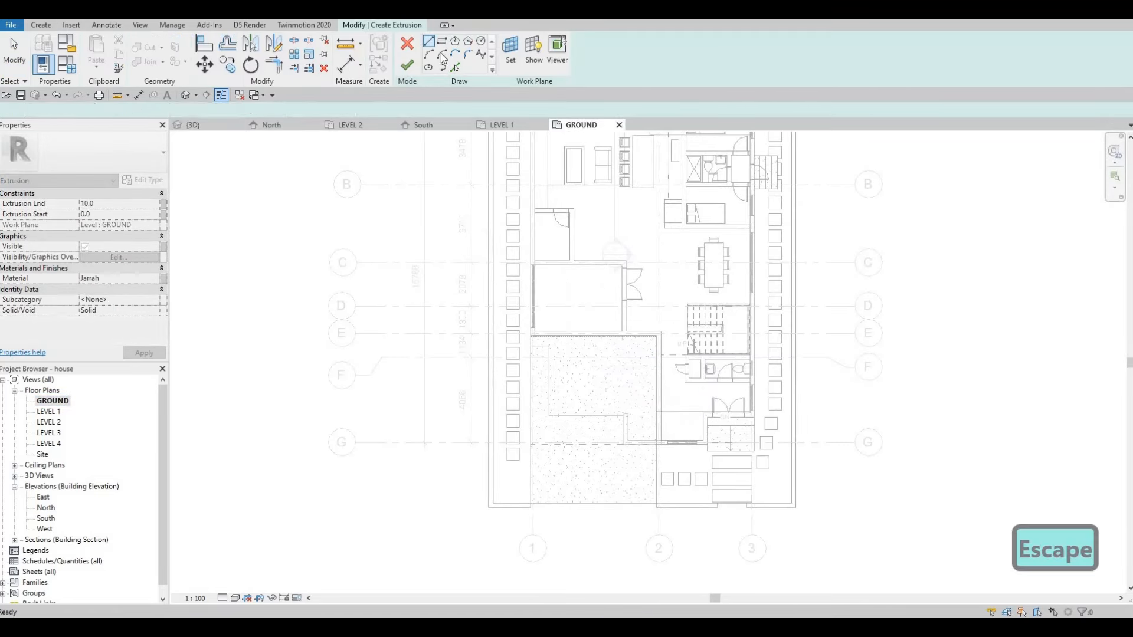
left_click(588, 358)
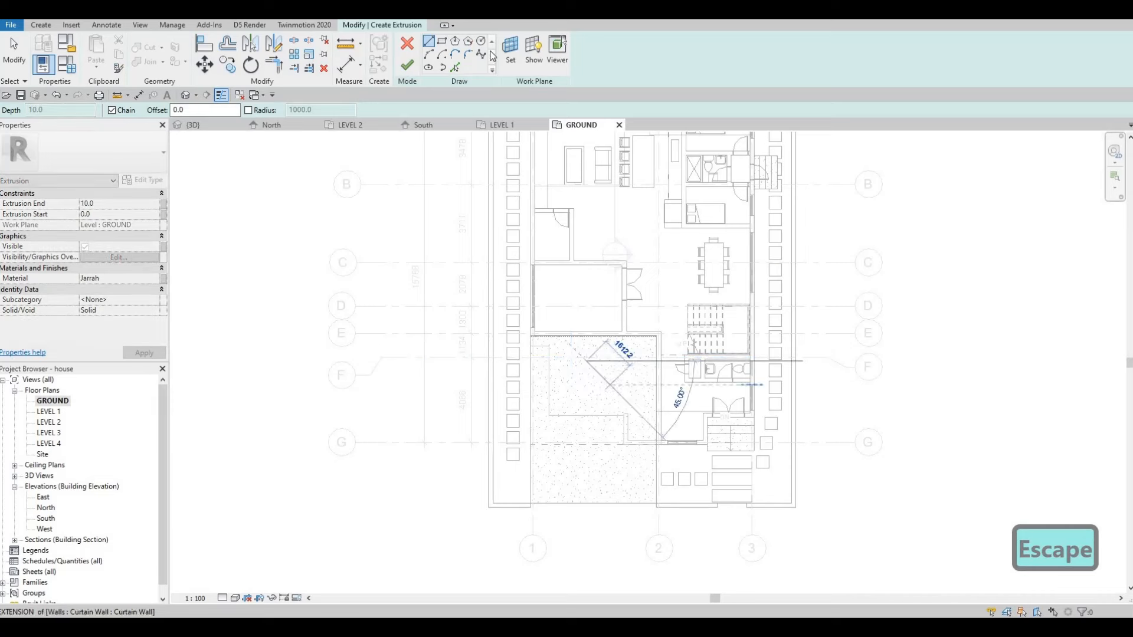
key("Escape")
Sketch a rectangle about 480 by 1000 mm in the driveway area and extrude it to an end of 100 mm.
left_click(442, 41)
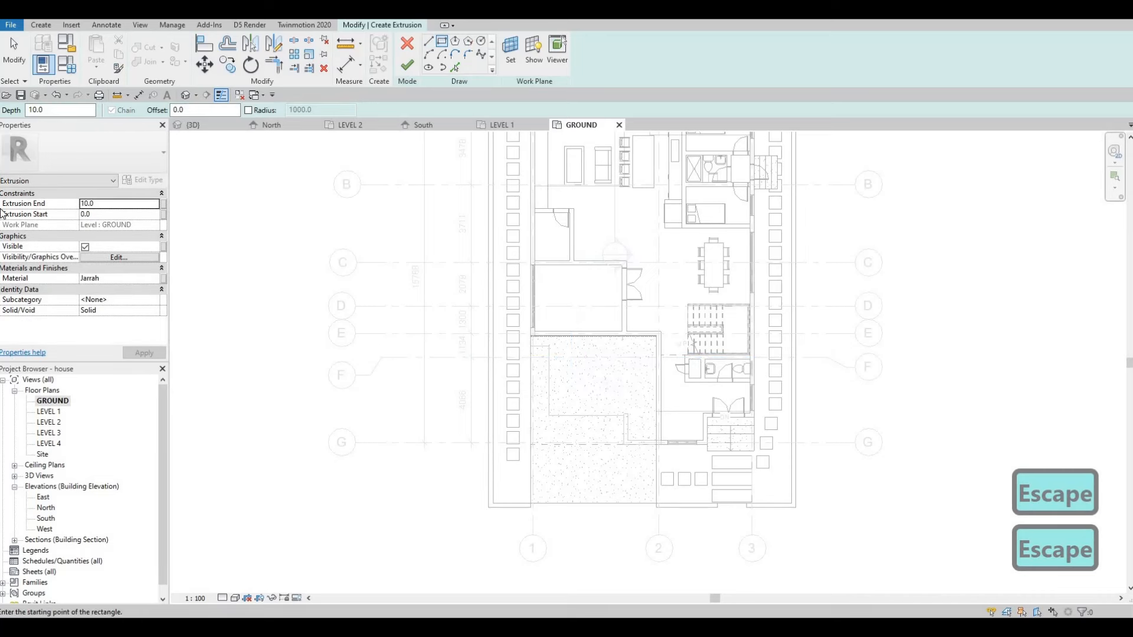
type("100")
left_click(594, 357)
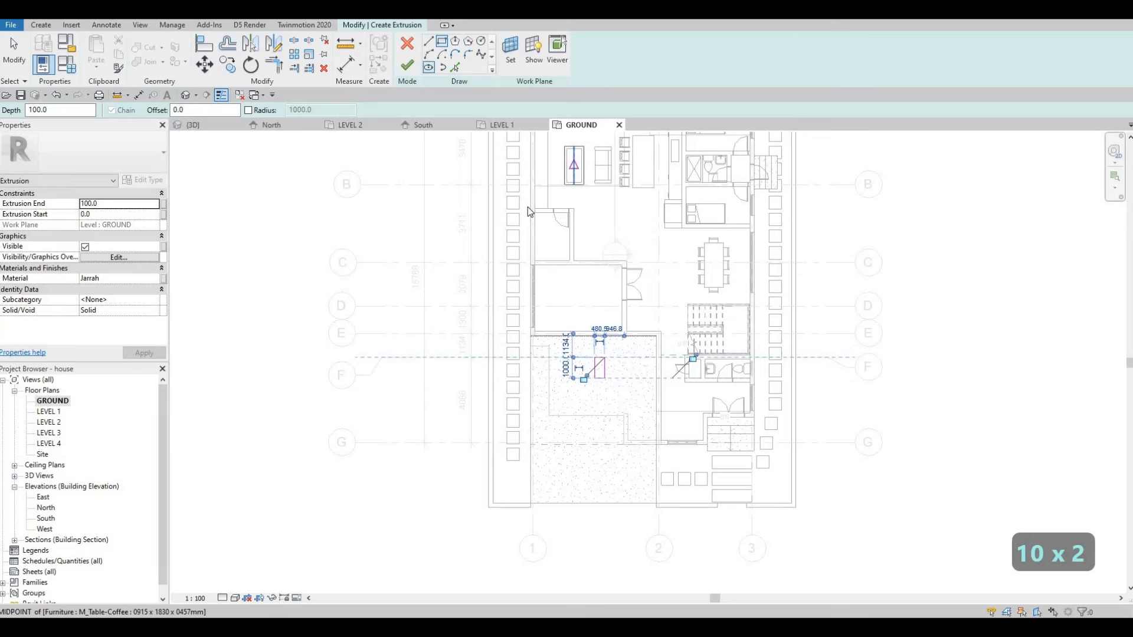
left_click(407, 65)
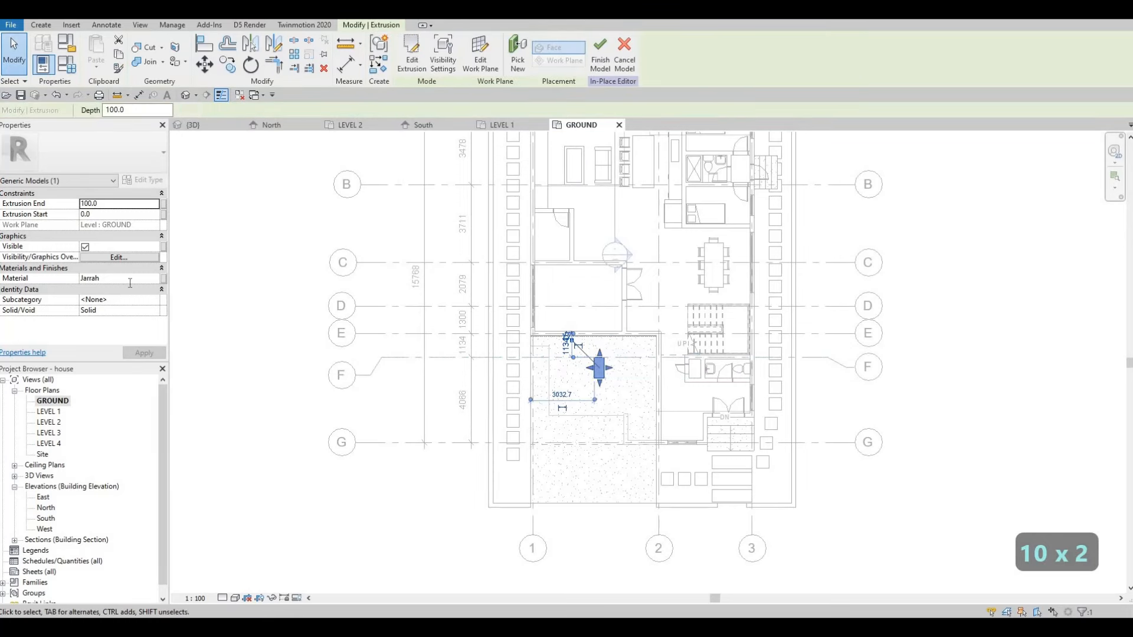
Assign the library material Glass, White, High Luminance to the extrusion and finish the in-place model.
left_click(152, 282)
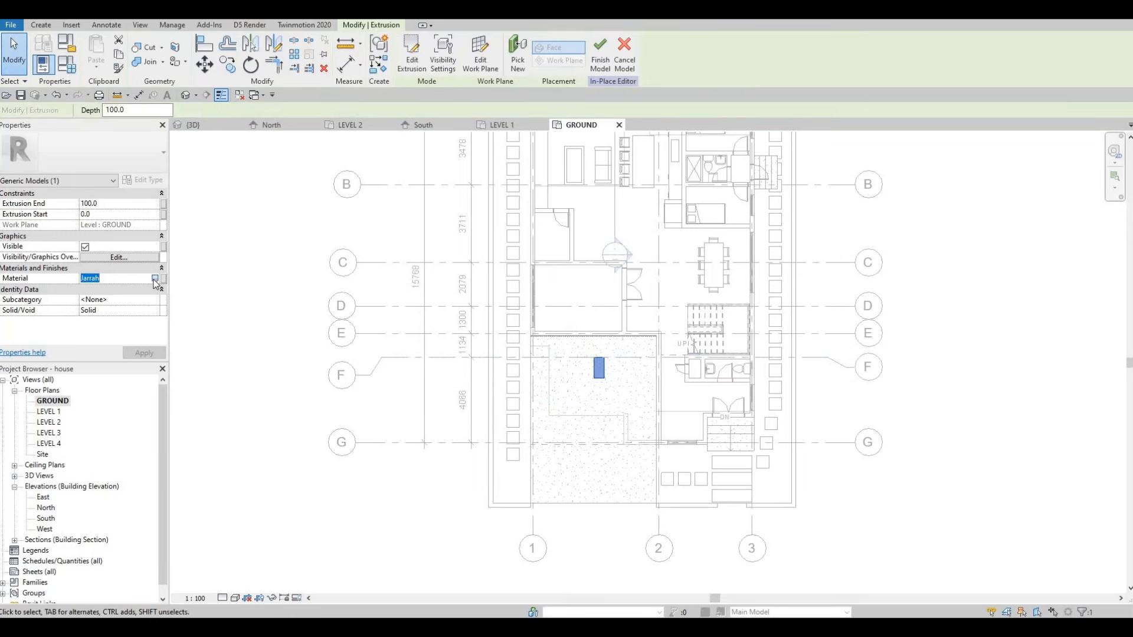
left_click(155, 282)
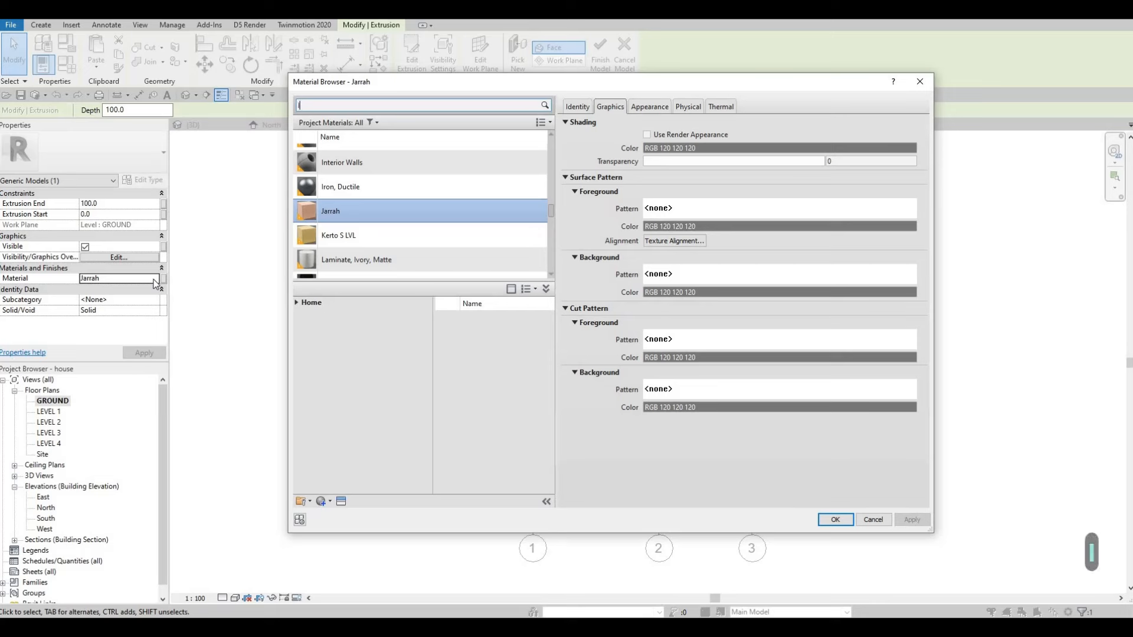
type("lumin")
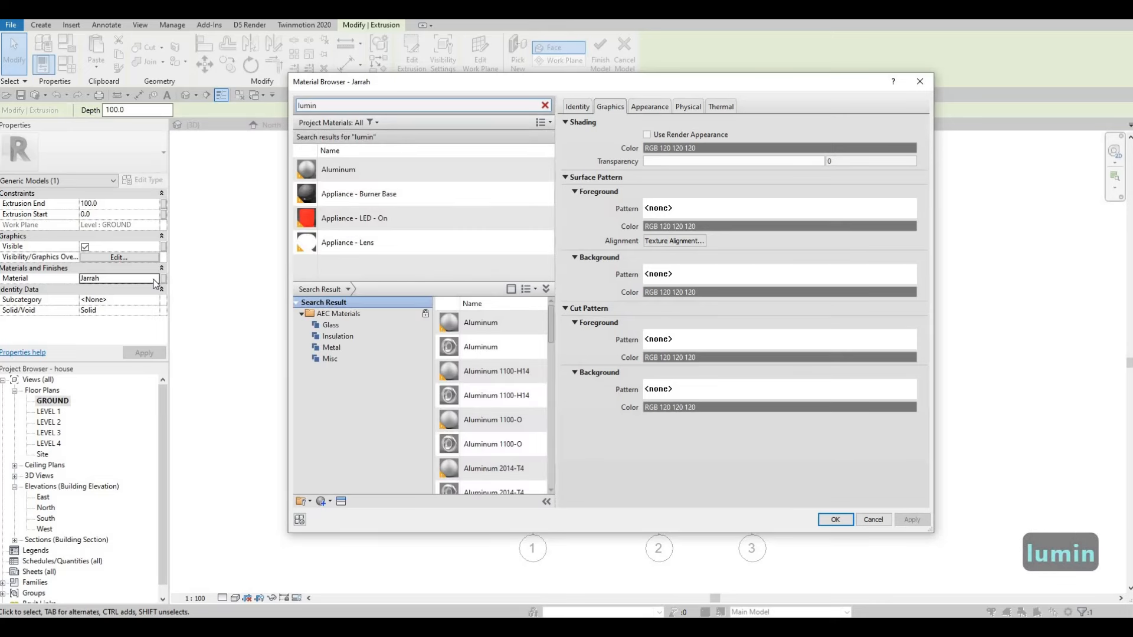
type("a")
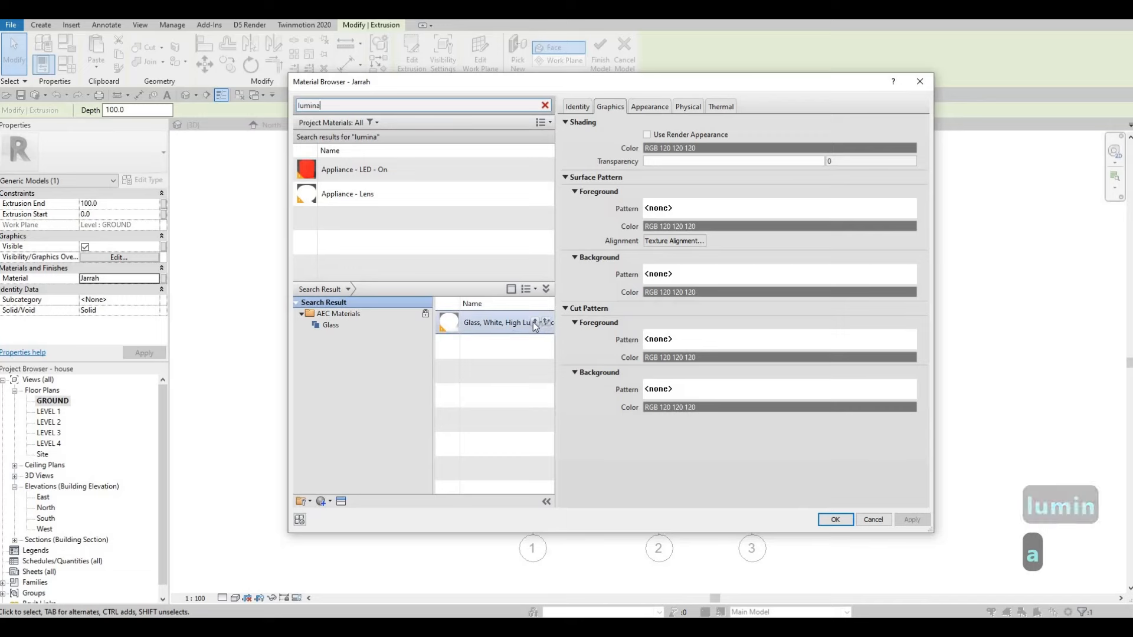
left_click(535, 323)
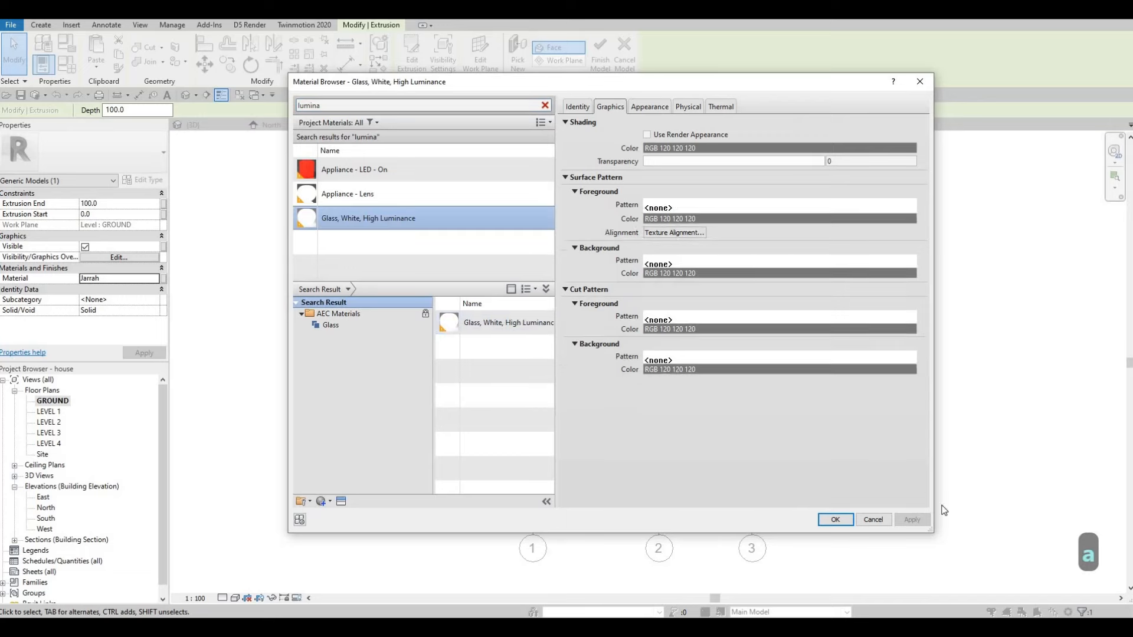
left_click(835, 519)
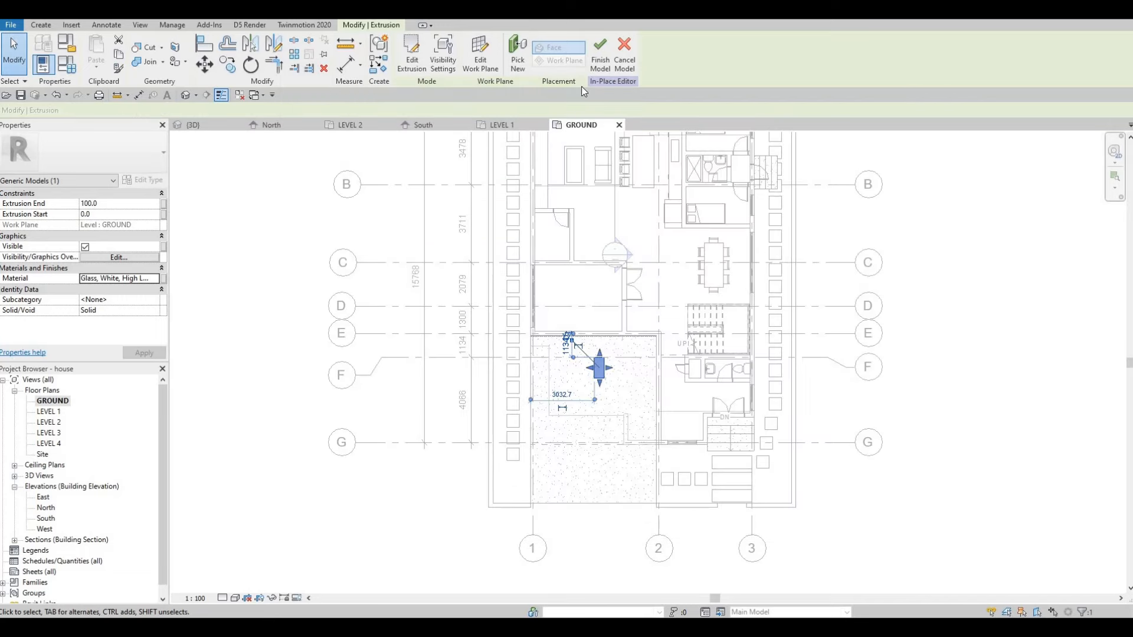
left_click(597, 61)
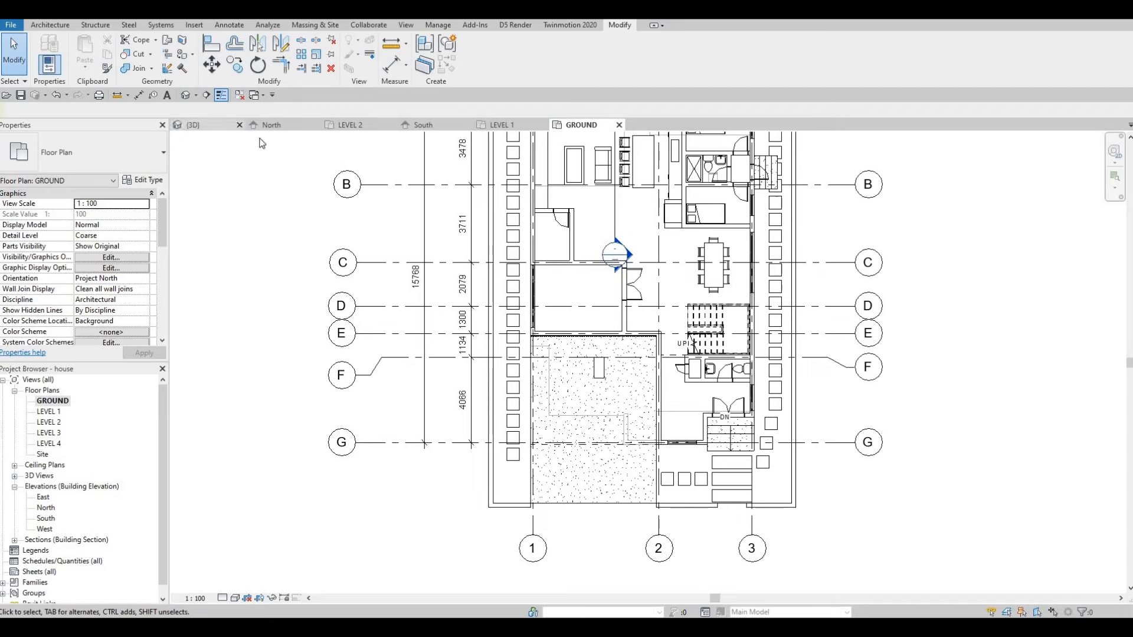
Open the 3D view and start in-place editing of the balcony's white frame model.
left_click(194, 125)
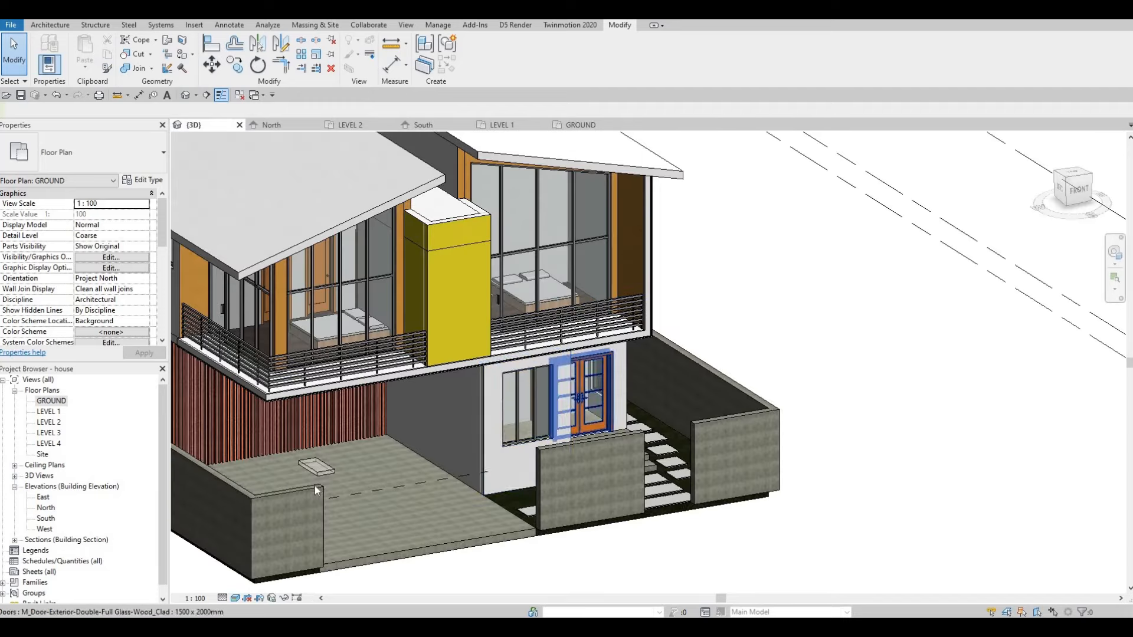
scroll(767, 260, "up", 3)
left_click(591, 190)
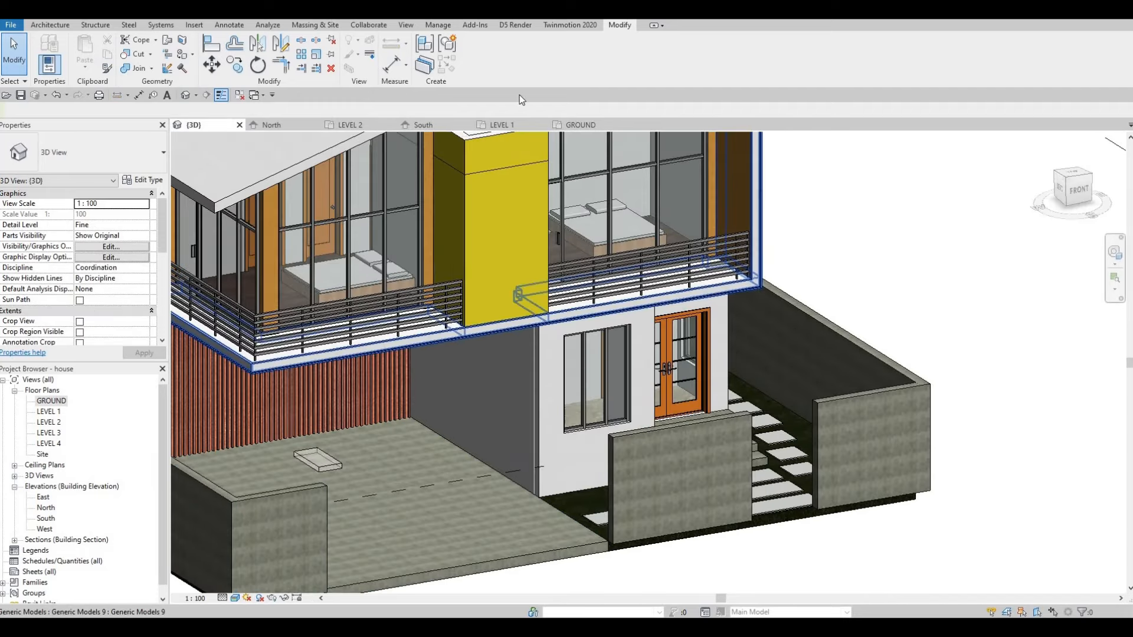
left_click(479, 61)
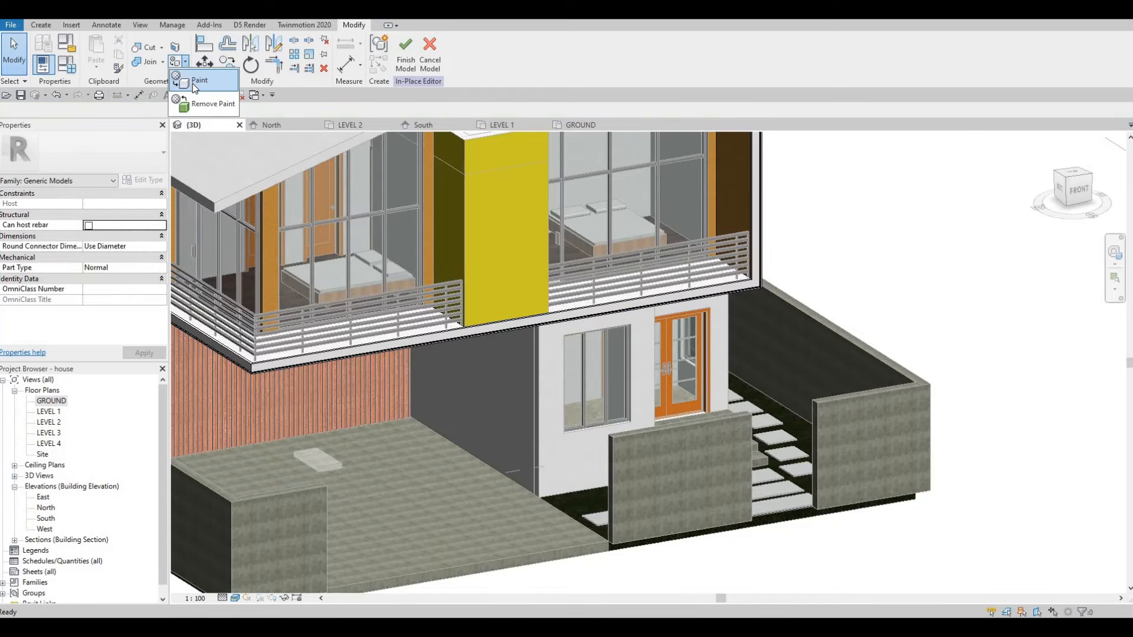
key("p")
key("t")
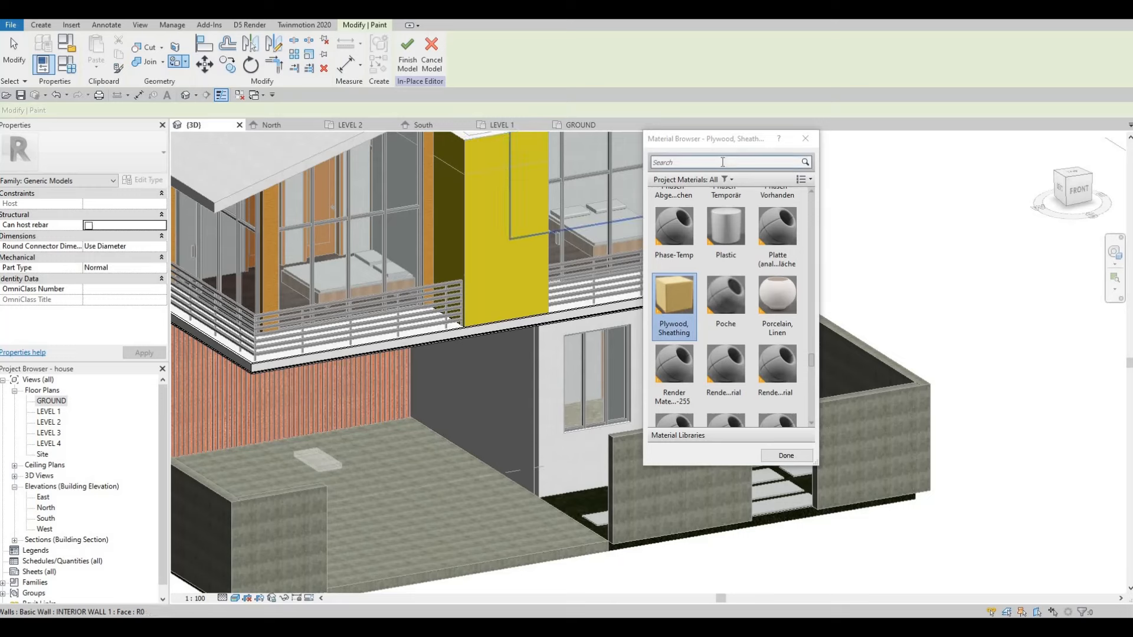
type("lumina")
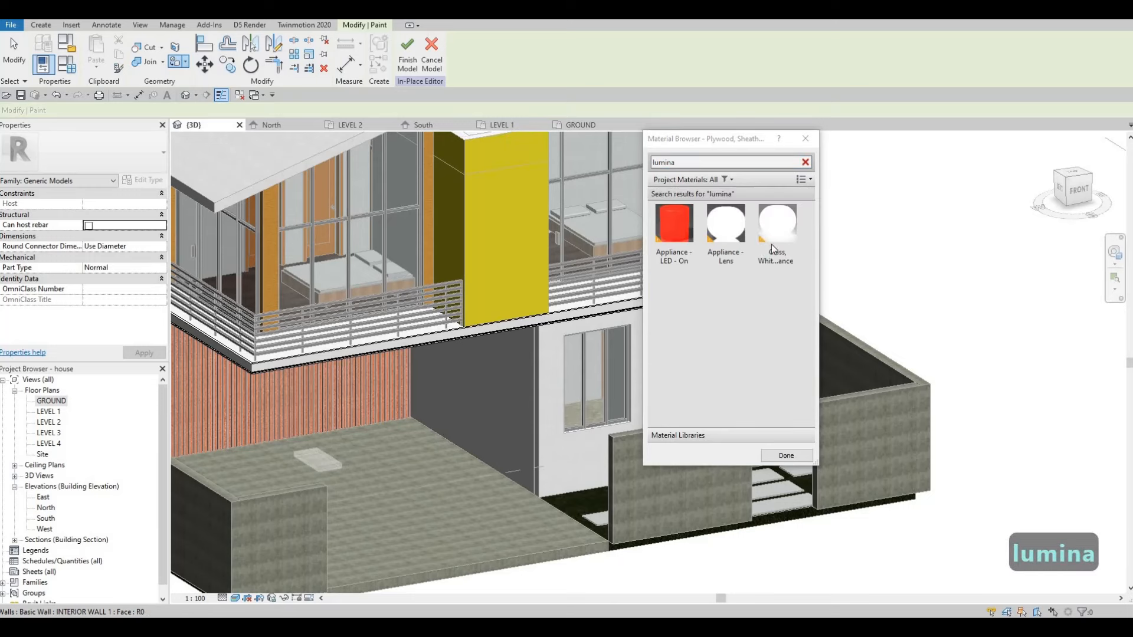
left_click(774, 243)
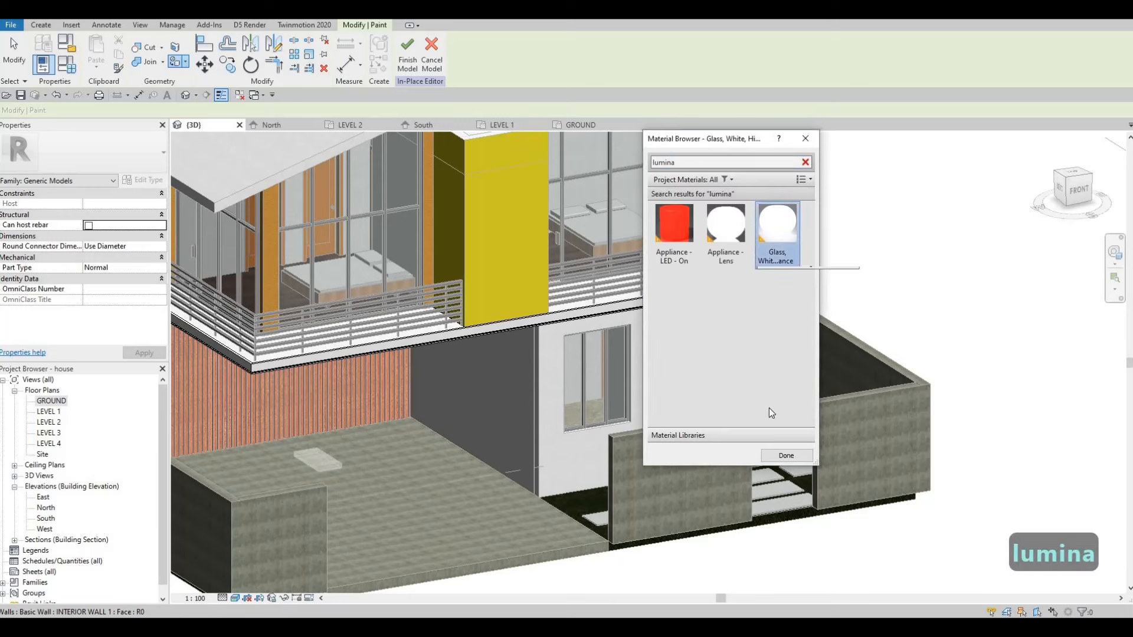
left_click(787, 456)
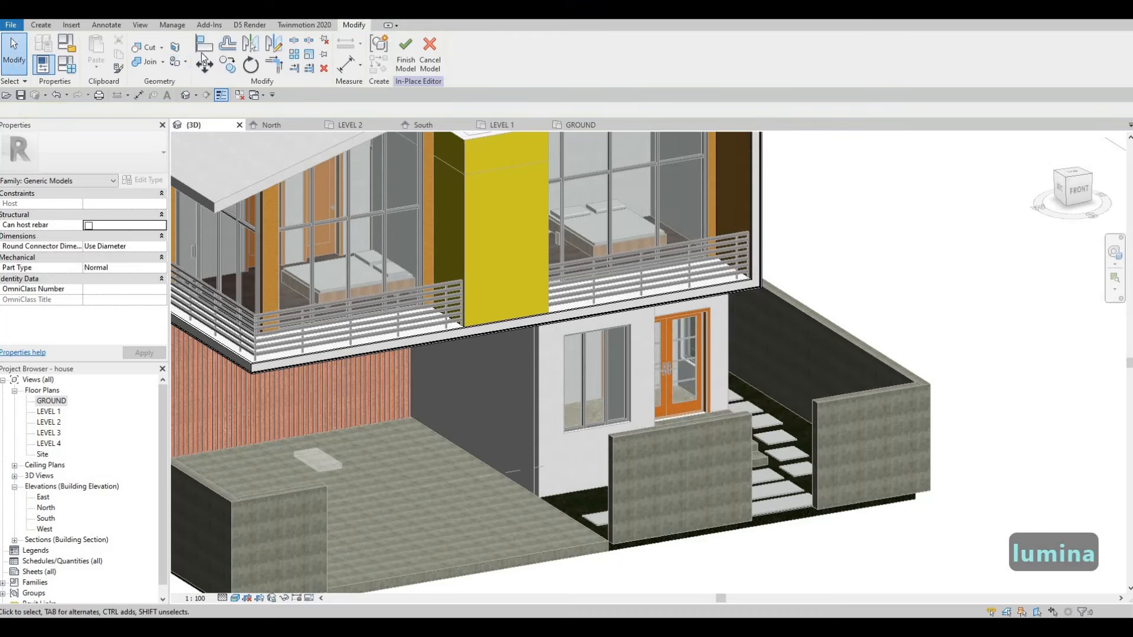
Paint the narrow recessed face of the frame at the balcony corner above the entrance with Glass, White, High Luminance.
left_click(174, 61)
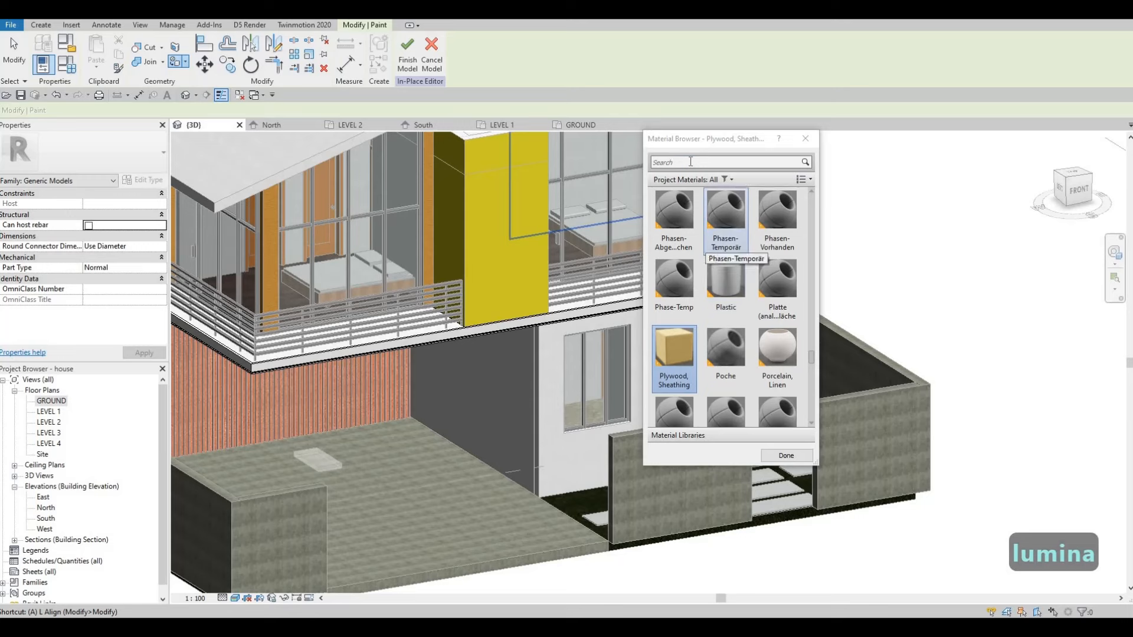
left_click(691, 161)
type("lumina")
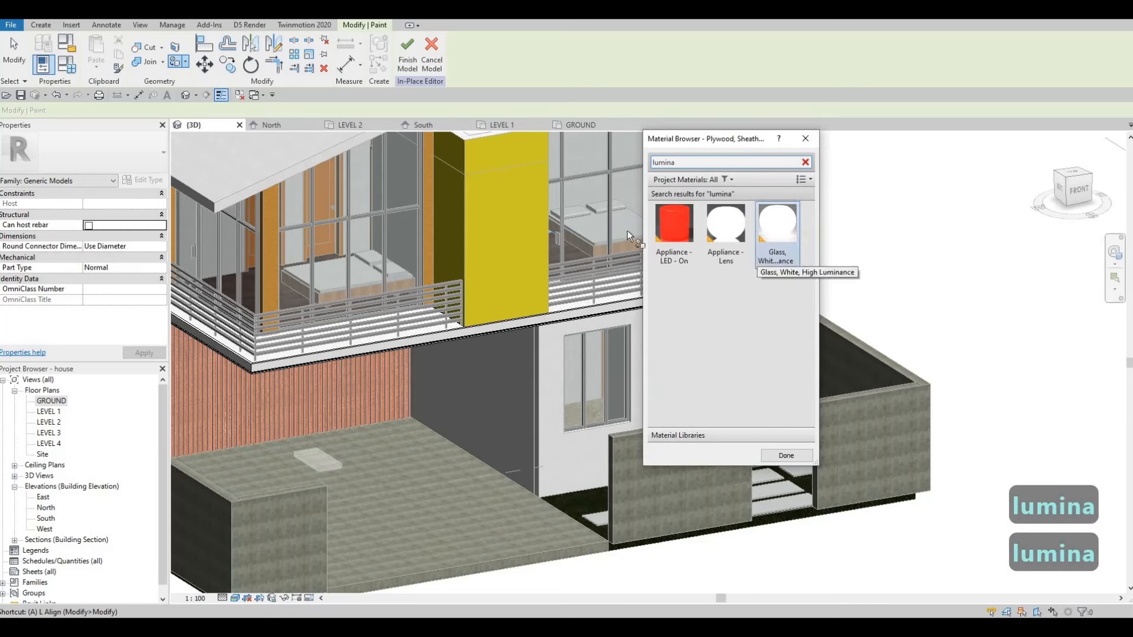
left_click(774, 245)
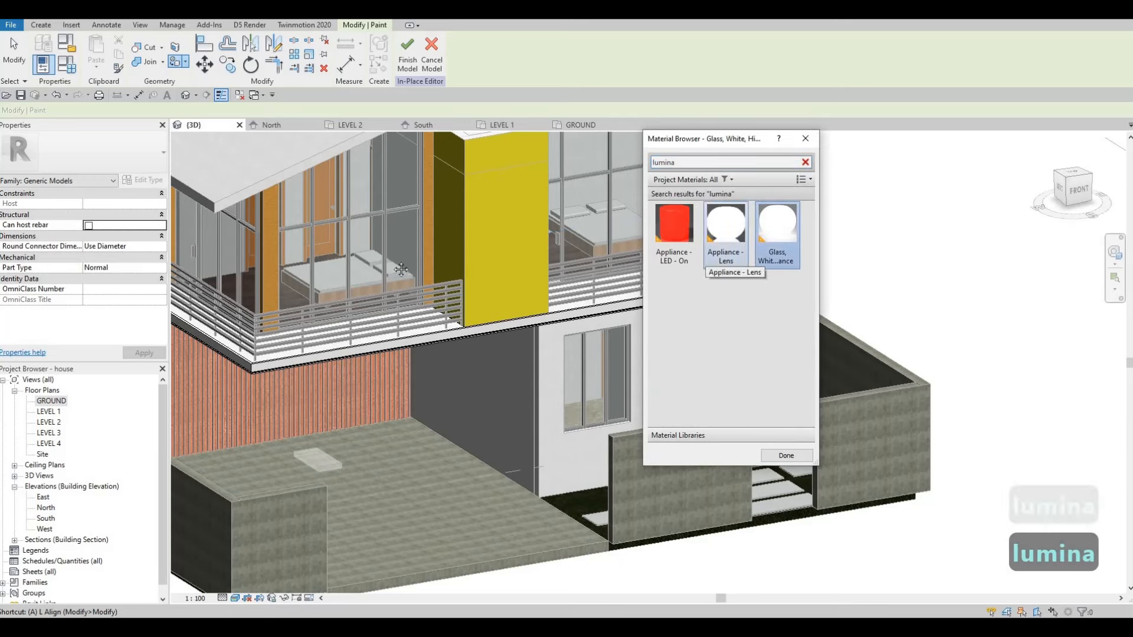
middle_click_drag(525, 234, 268, 252)
scroll(535, 247, "up", 4)
middle_click_drag(534, 247, 586, 308)
scroll(413, 283, "up", 4)
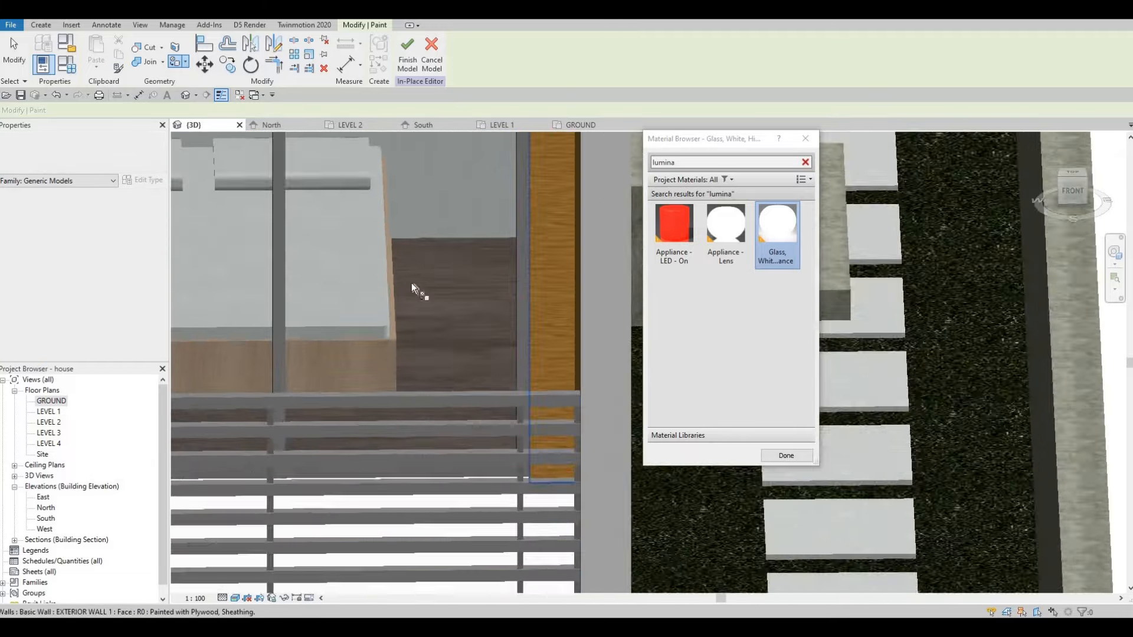
middle_click_drag(419, 289, 303, 272)
scroll(330, 318, "down", 5)
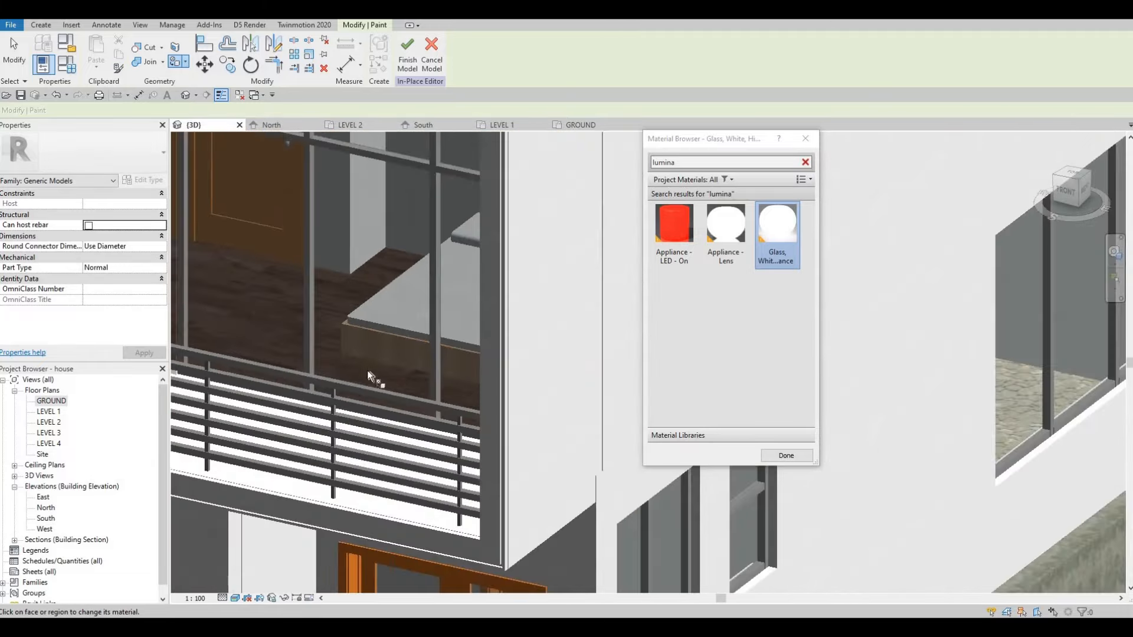
scroll(402, 448, "up", 4)
scroll(398, 462, "up", 5)
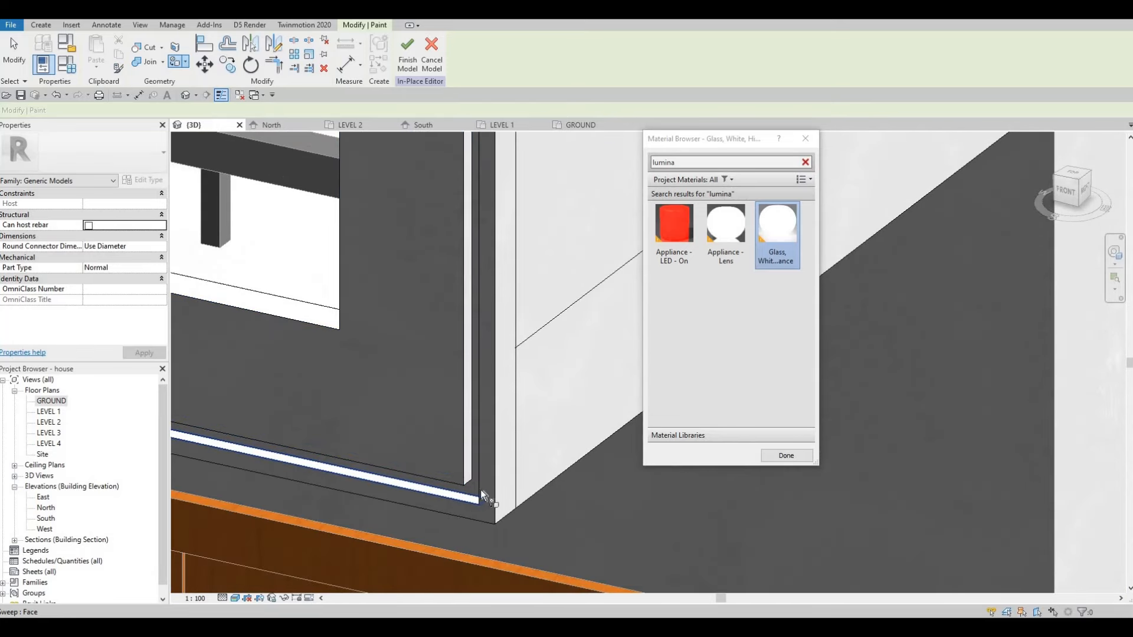
key("Tab")
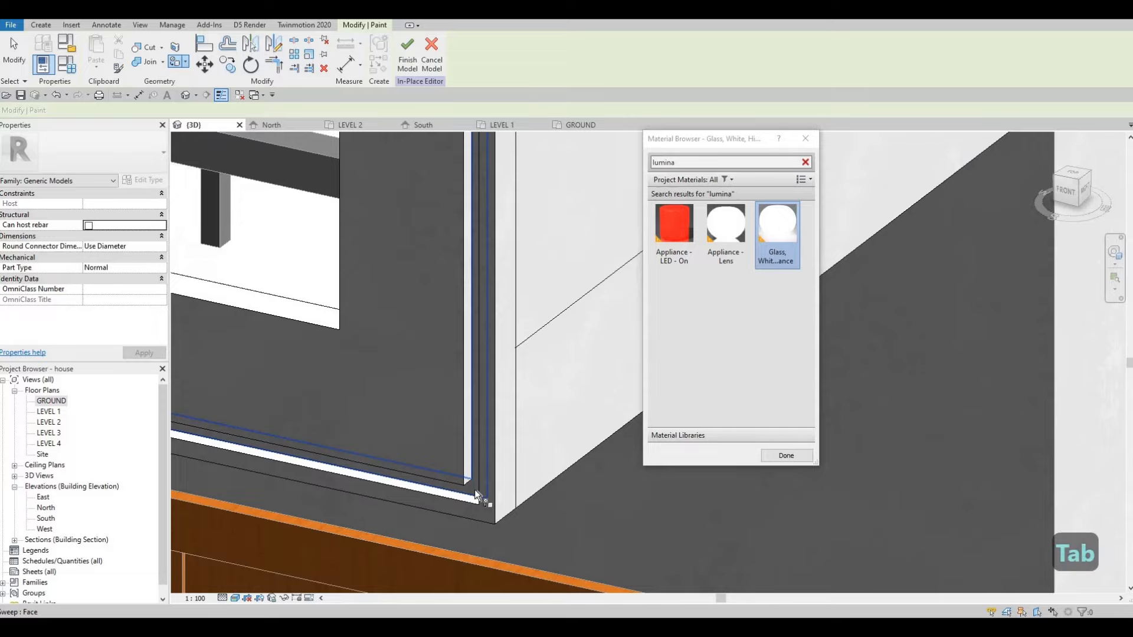
left_click(476, 484)
Paint the recessed groove face of the frame at the balcony corner above the timber slat cladding with the same glass.
scroll(581, 462, "down", 5)
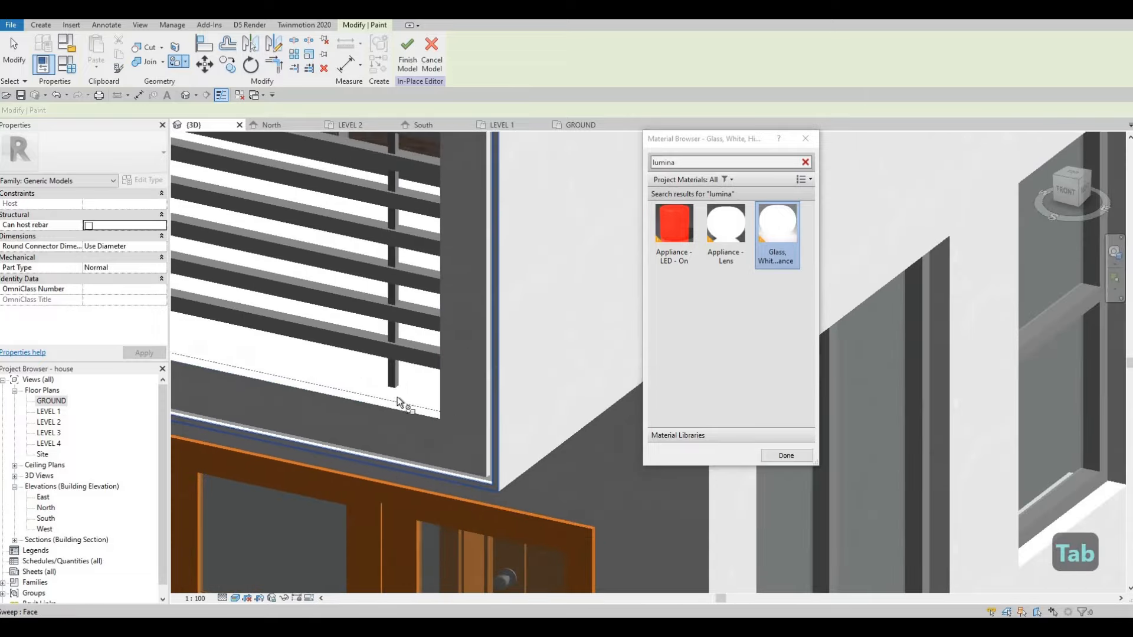
middle_click_drag(398, 396, 767, 360)
scroll(343, 387, "down", 3)
middle_click_drag(547, 390, 522, 303, "shift")
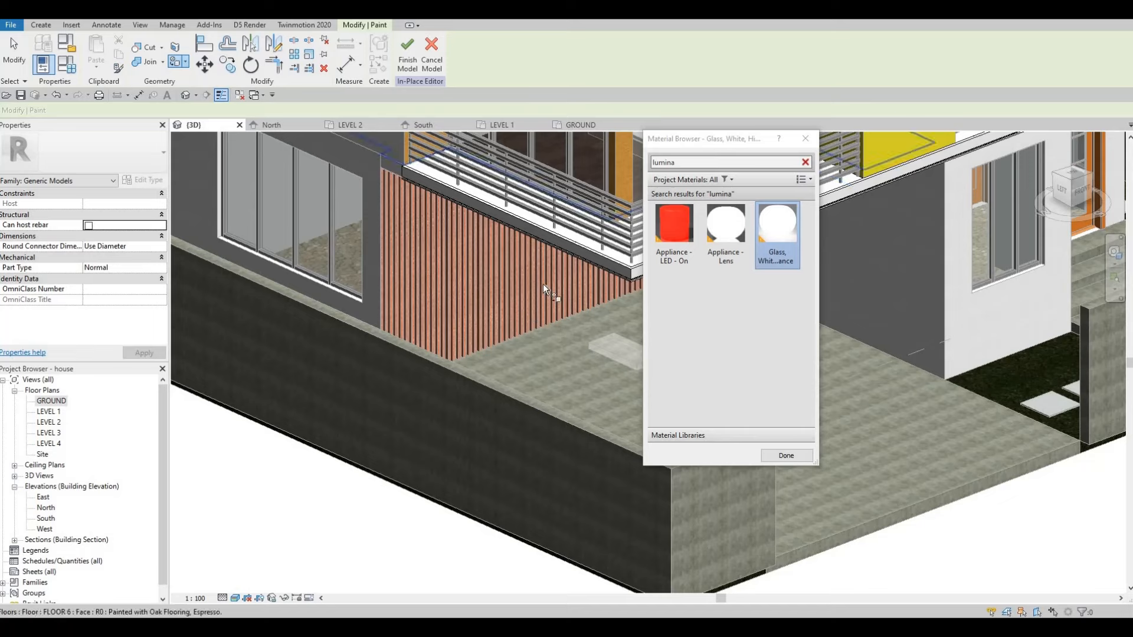
scroll(543, 284, "up", 5)
scroll(359, 331, "down", 4)
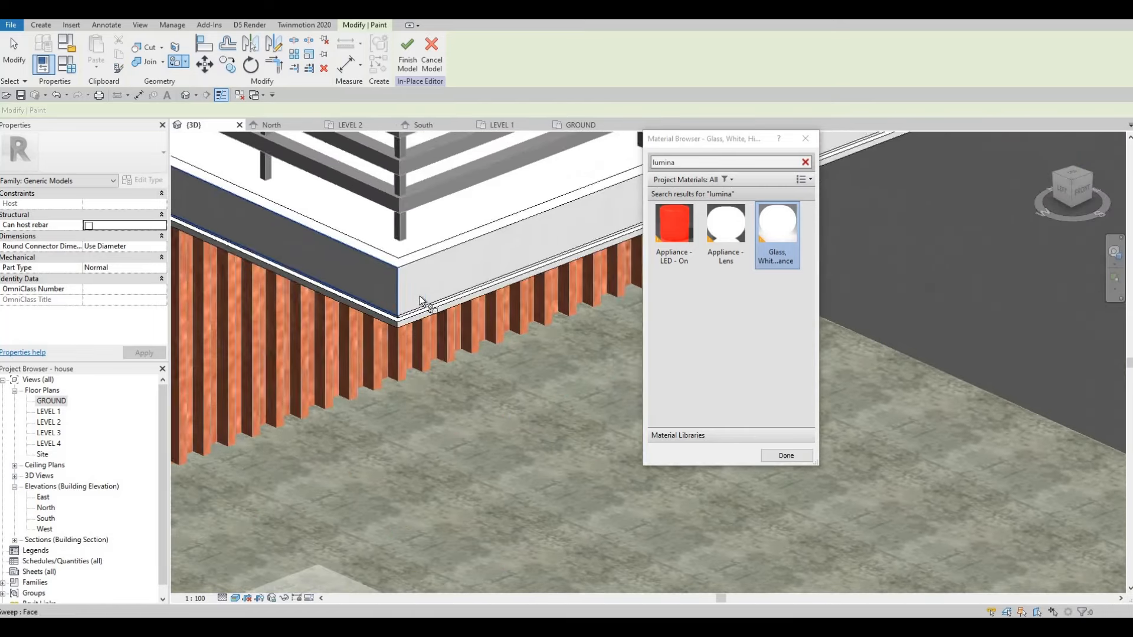
scroll(419, 313, "up", 6)
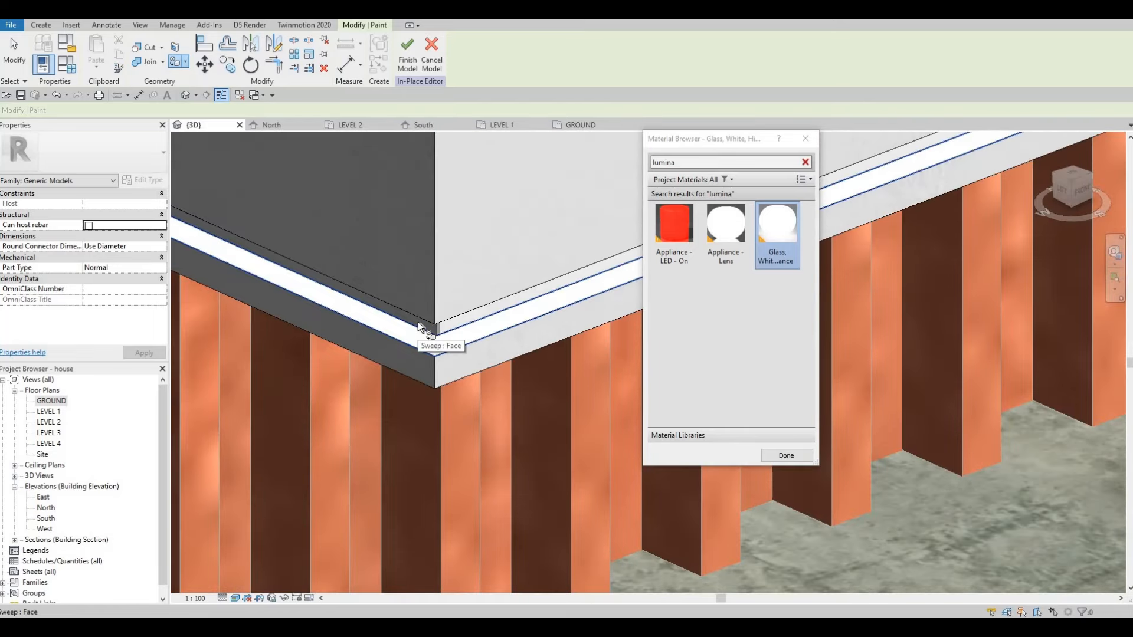
key("Tab")
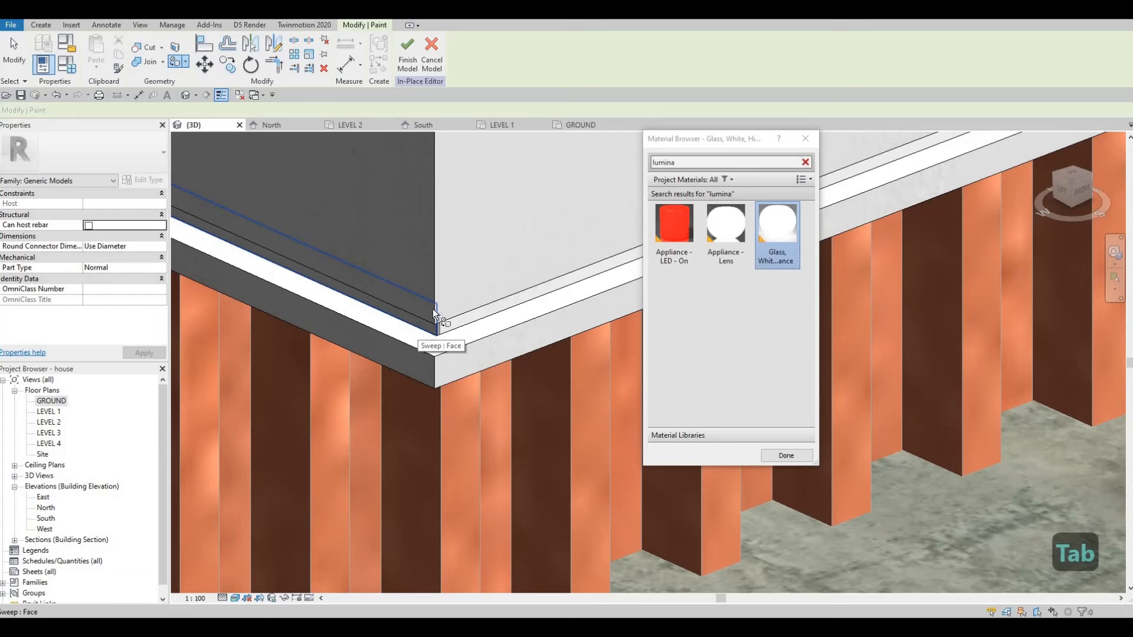
scroll(441, 316, "down", 2)
key("Tab")
key("Tab")
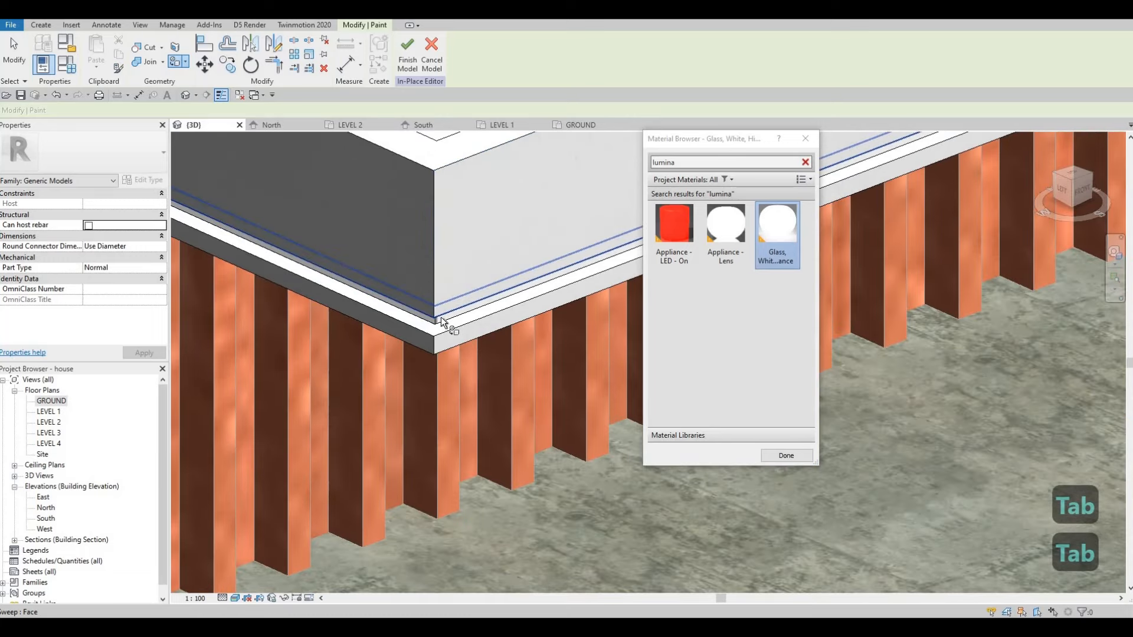
key("Tab")
left_click(441, 317)
scroll(398, 290, "down", 2)
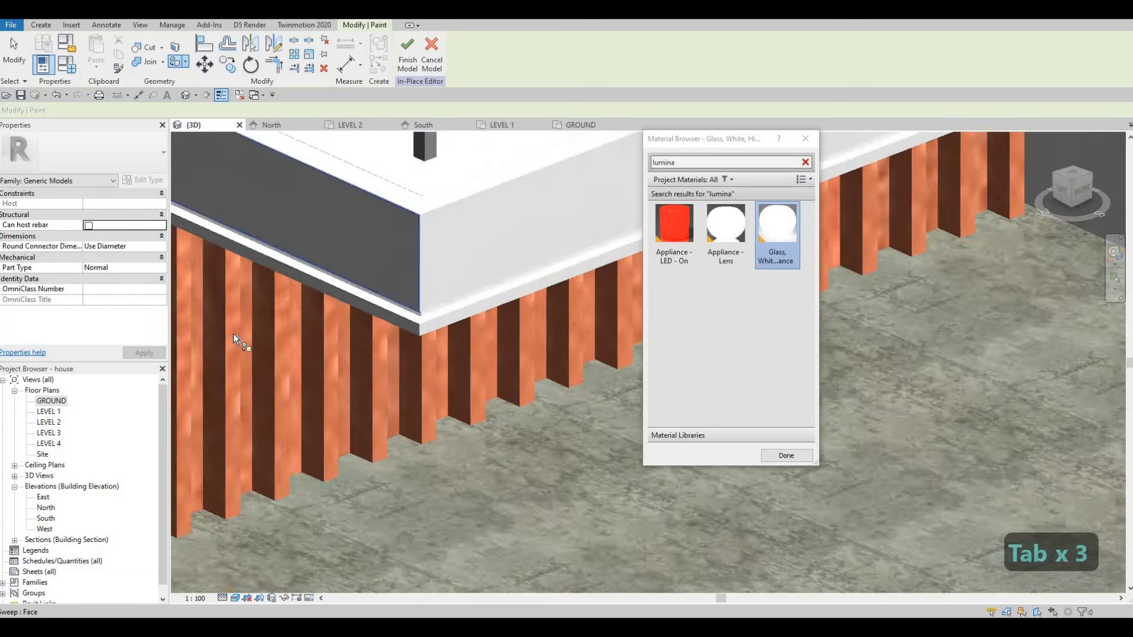
End painting on the balcony frame and finish the in-place model.
mouse_move(885, 438)
middle_mouse_down()
mouse_move(855, 457)
mouse_move(809, 462)
middle_mouse_up()
left_click(804, 462)
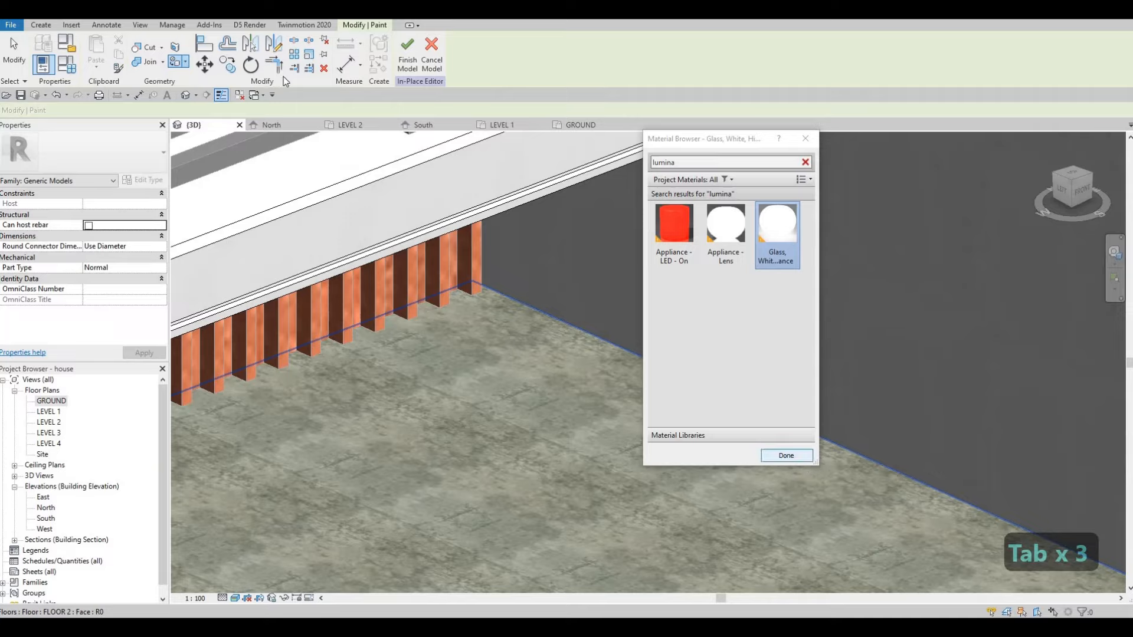
left_click(406, 54)
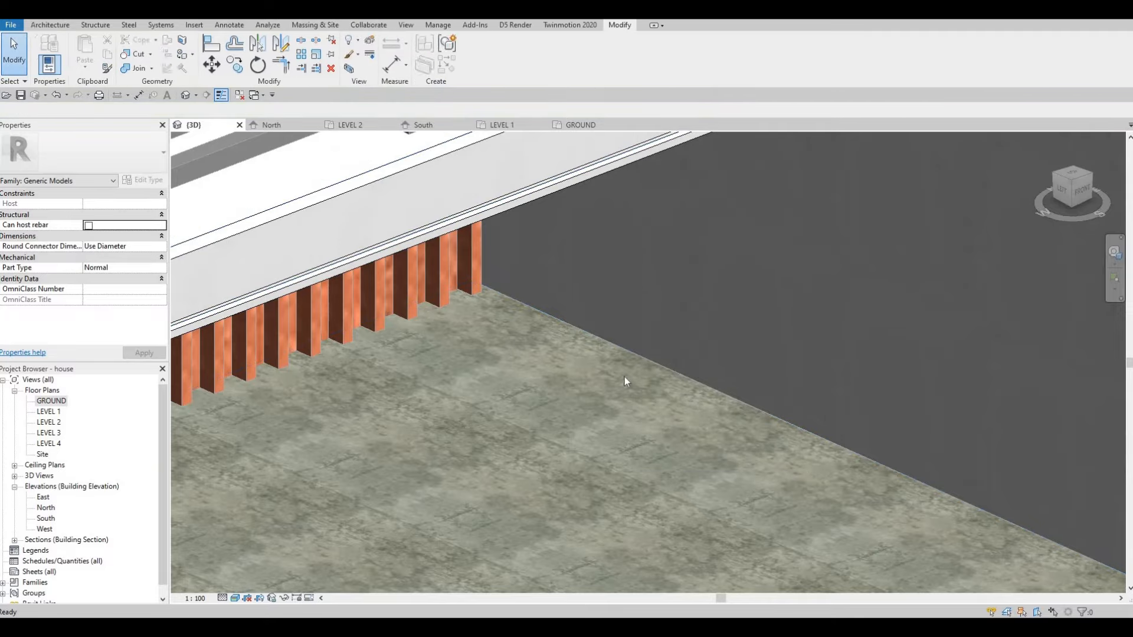
Paint the white ground-floor front wall face around the window beside the carport with the Limestone material.
scroll(632, 371, "down", 1)
scroll(640, 364, "down", 3)
middle_click_drag(663, 403, 622, 262, "shift")
left_click(184, 55)
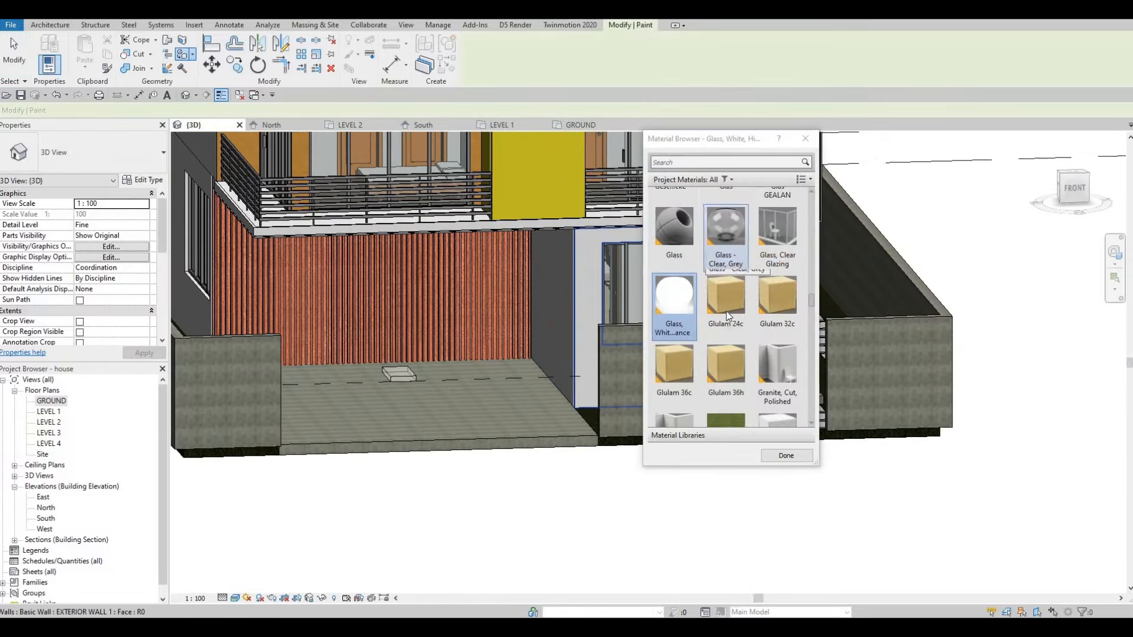
scroll(737, 330, "down", 3)
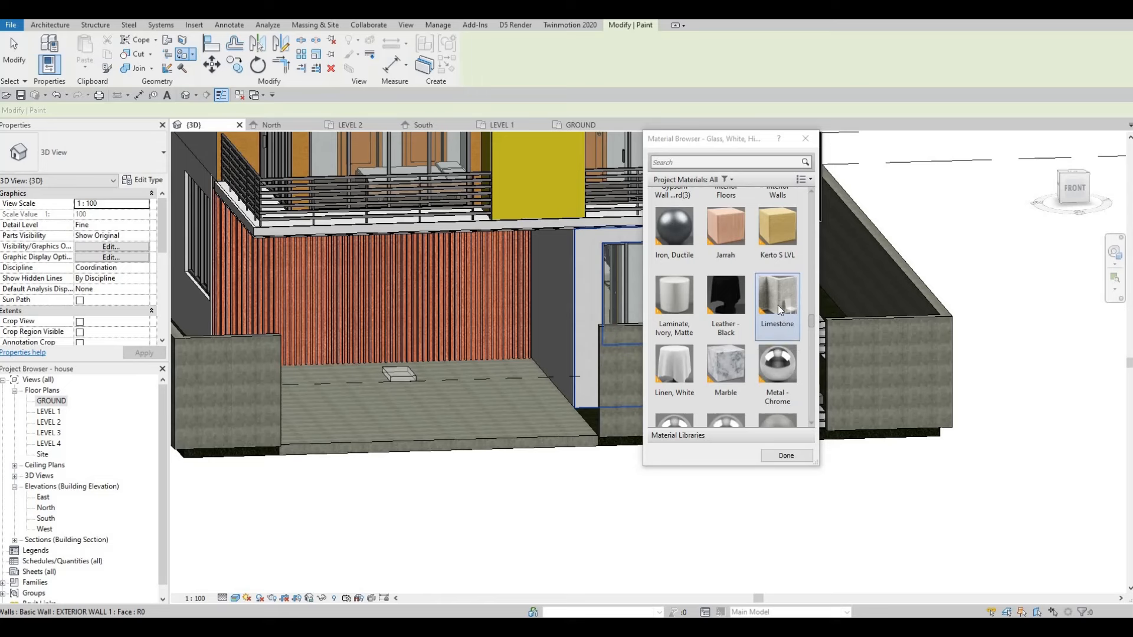
left_click(777, 306)
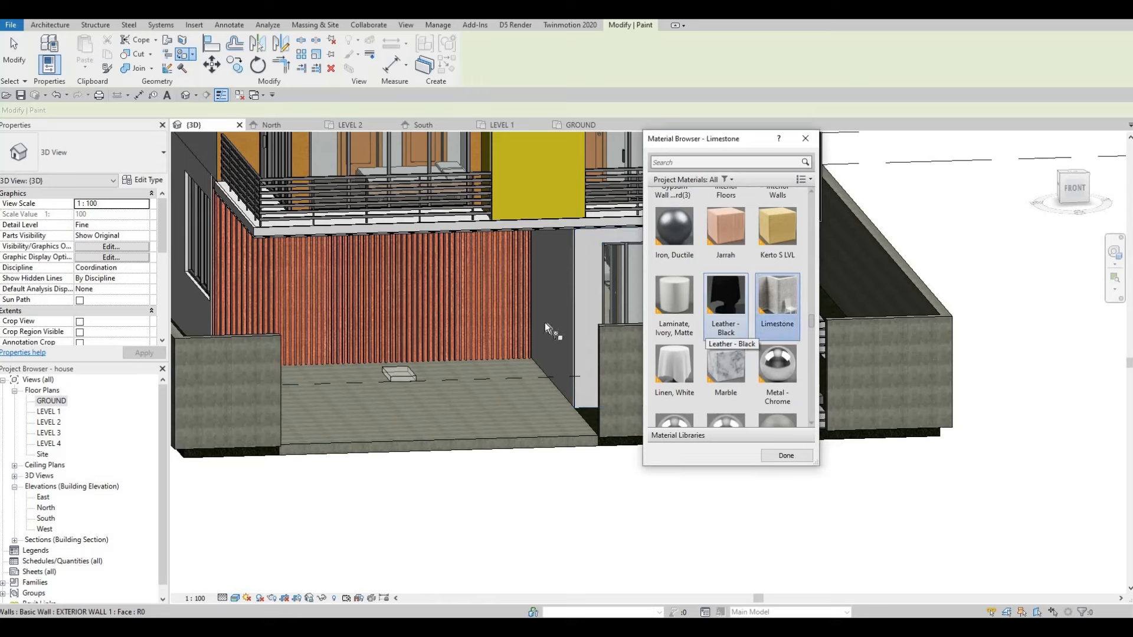
left_click(584, 317)
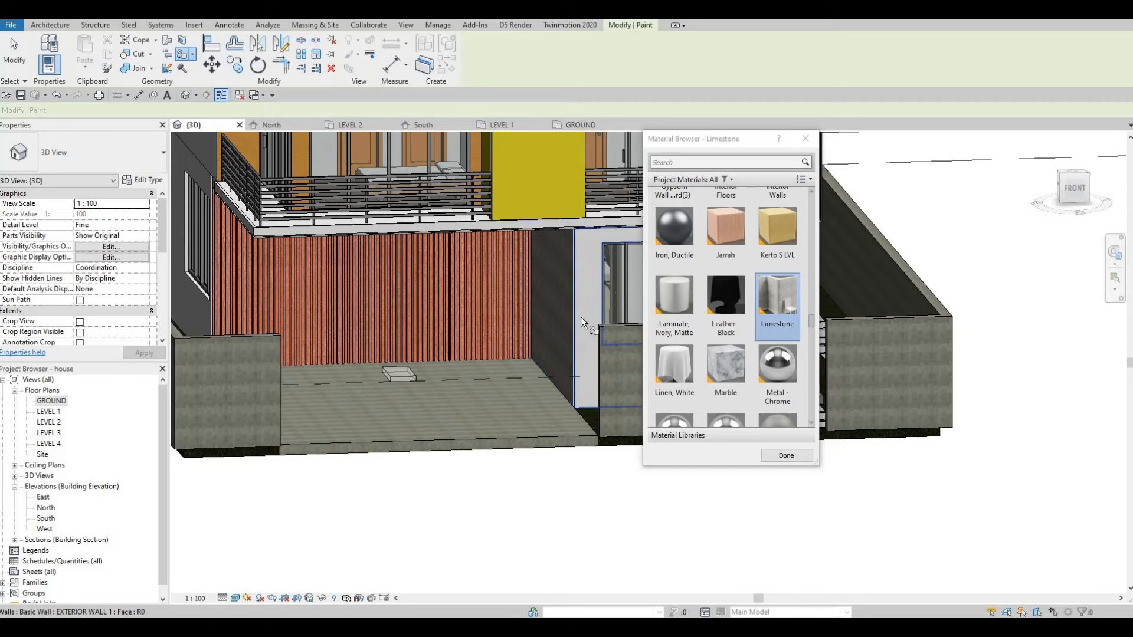
Paint the return wall beside the entrance and the wall face around the entrance door with Limestone, and end painting.
middle_click_drag(275, 307, 500, 280, "shift")
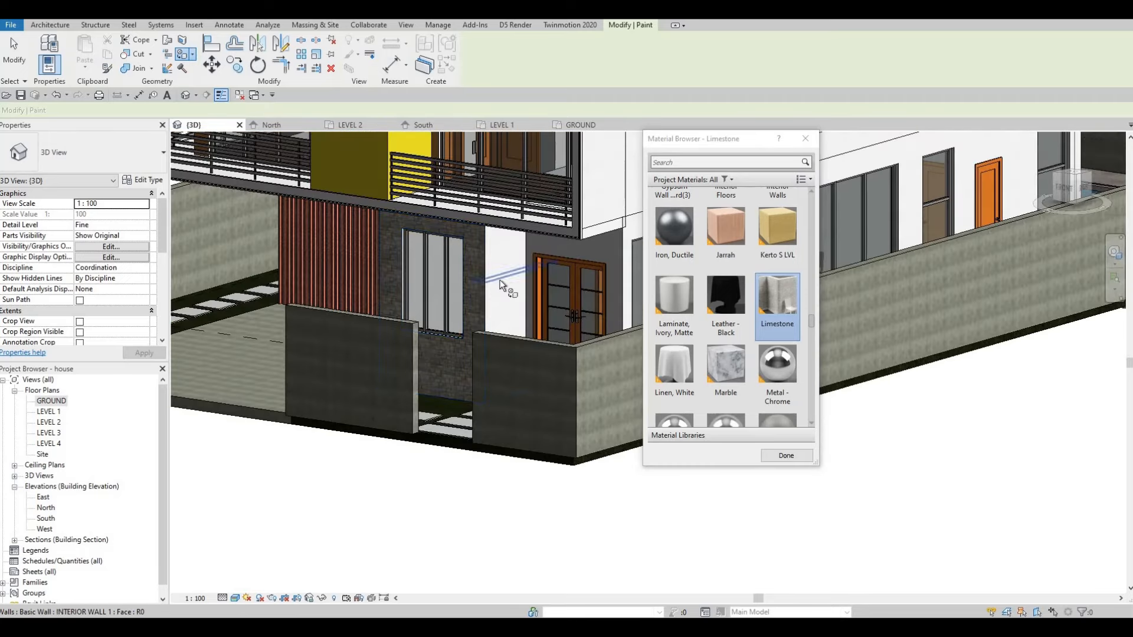
left_click(568, 263)
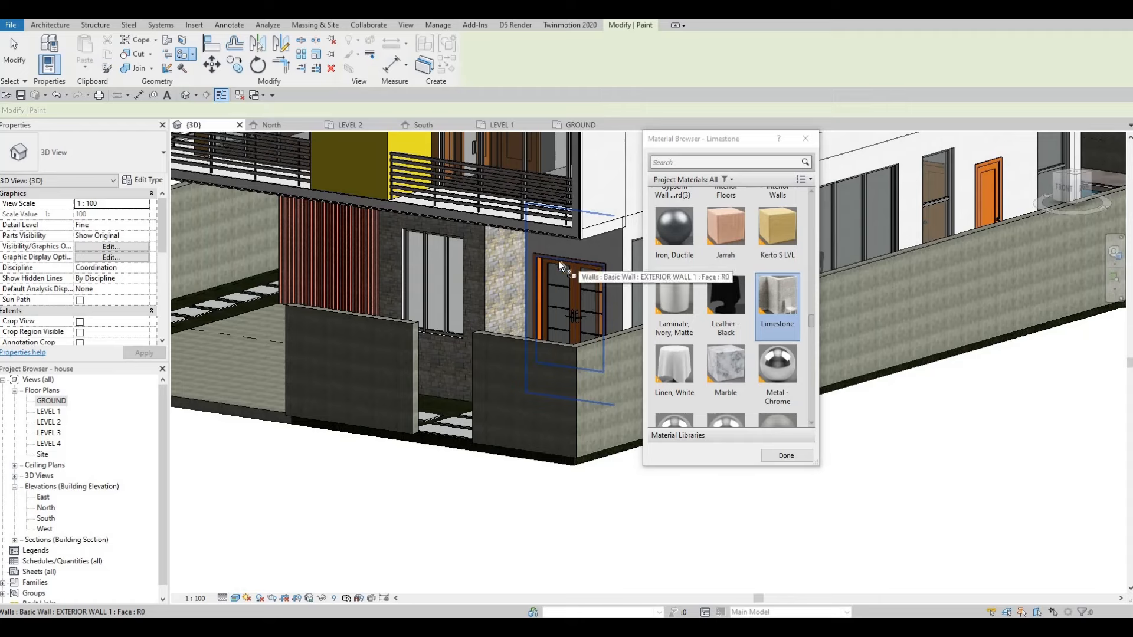
middle_click_drag(633, 288, 787, 466, "shift")
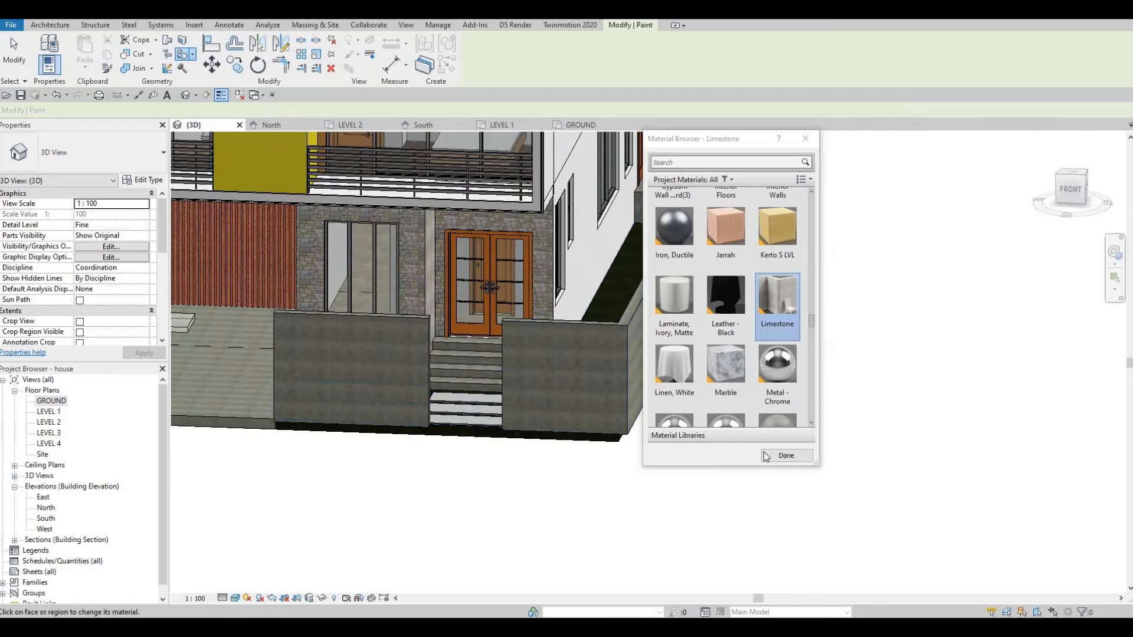
key("Escape")
mouse_move(509, 383)
middle_mouse_down("shift")
mouse_move(518, 436)
mouse_move(399, 361)
mouse_move(558, 391)
mouse_move(610, 367)
mouse_move(625, 392)
mouse_move(592, 394)
mouse_move(534, 479)
middle_mouse_up("shift")
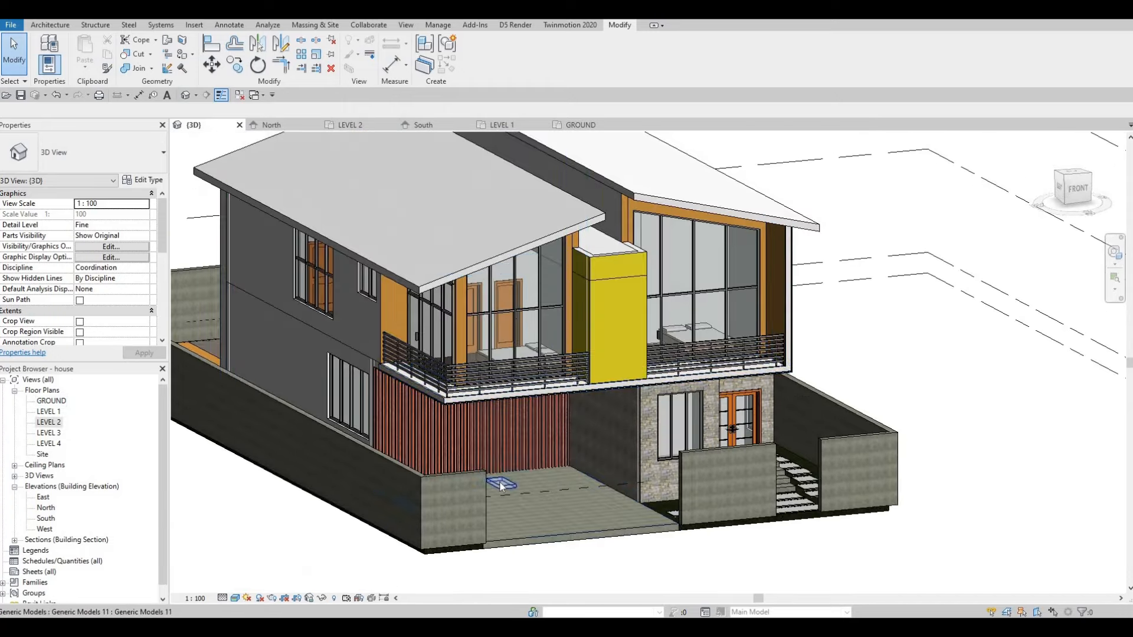